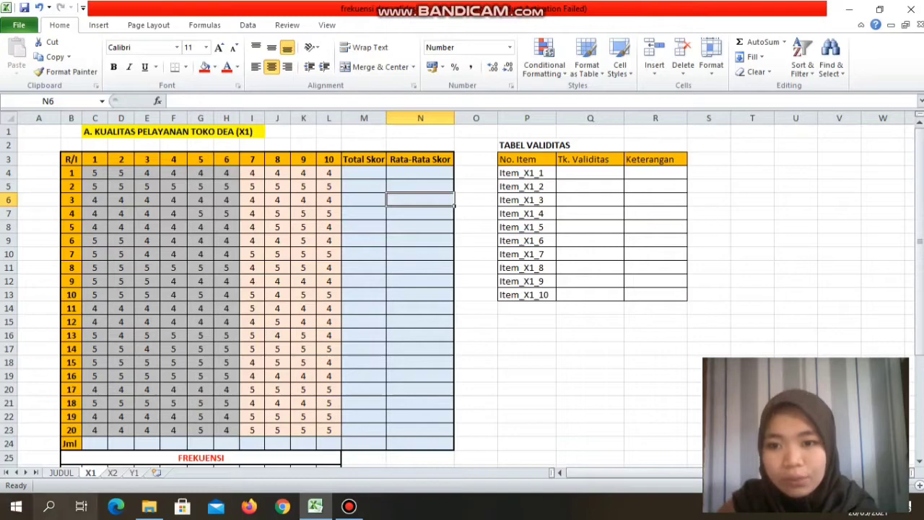
- Review the questionnaire score tables on sheets X2 and Y1, and examine the respondents' item scores on sheet X1
key(ctrl+Page_Down)
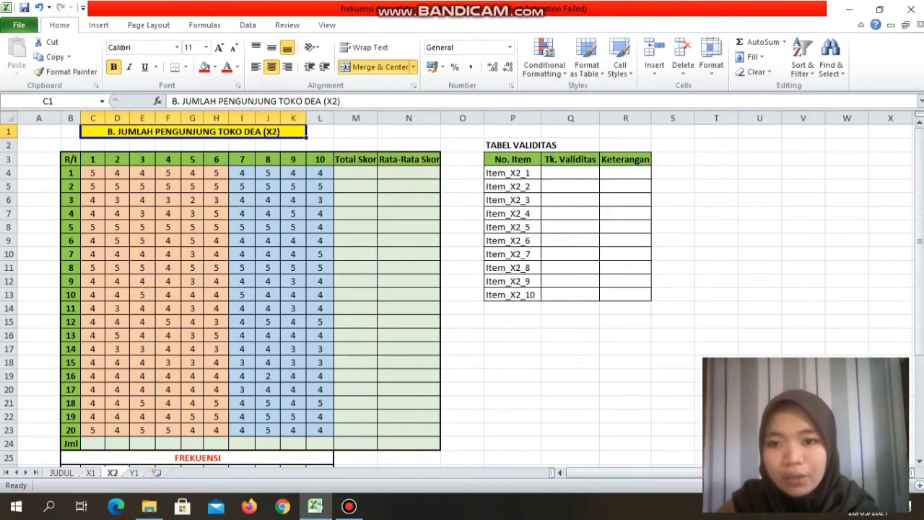
key(ctrl+Page_Down)
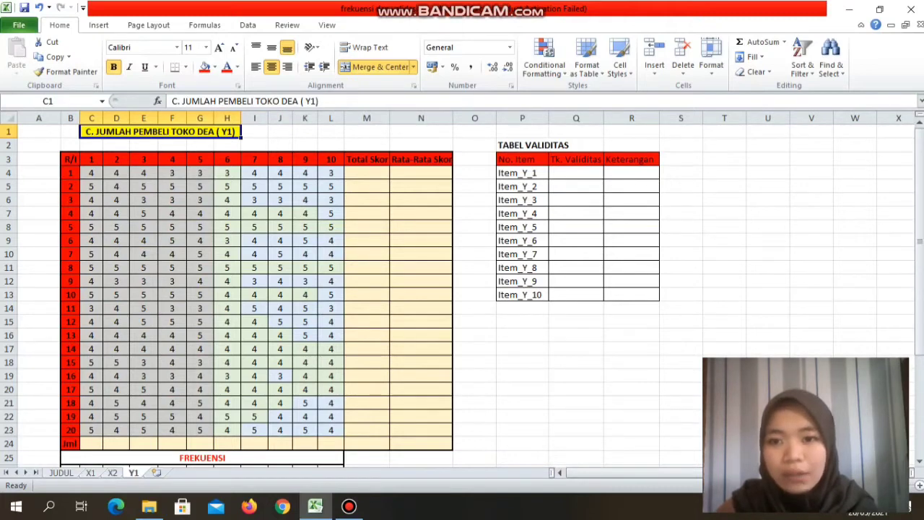
key(ctrl+Page_Up)
key(ctrl+Page_Up)
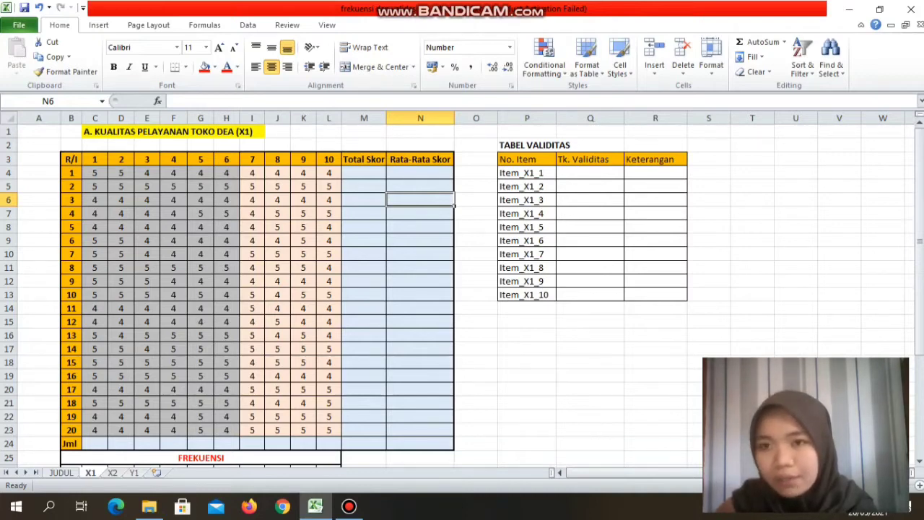
click(95, 173)
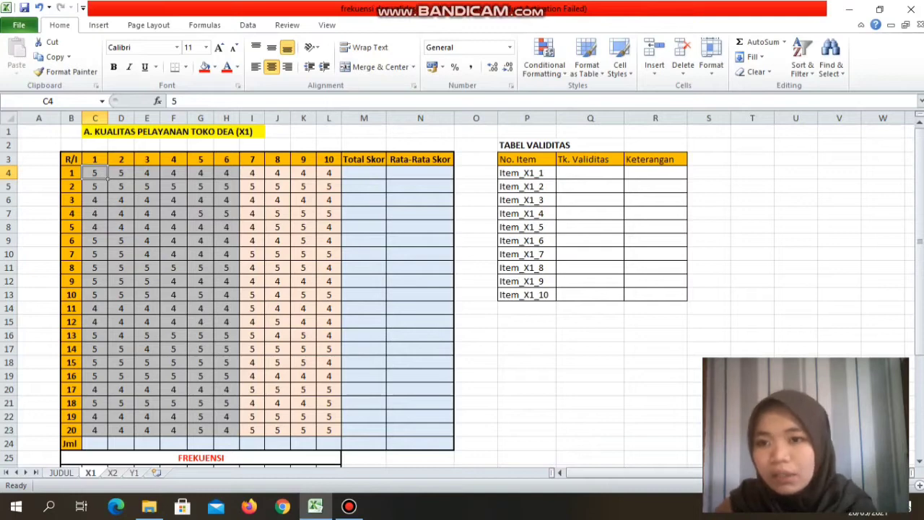
click(76, 228)
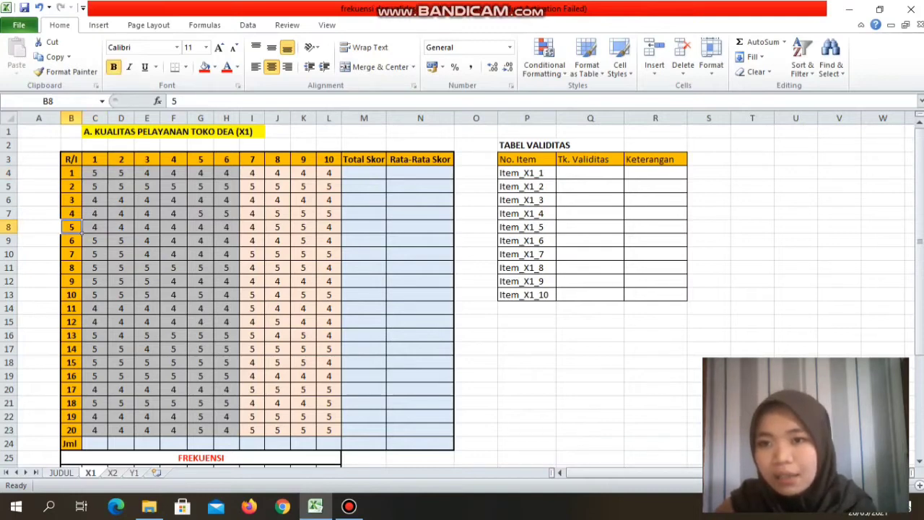
click(105, 229)
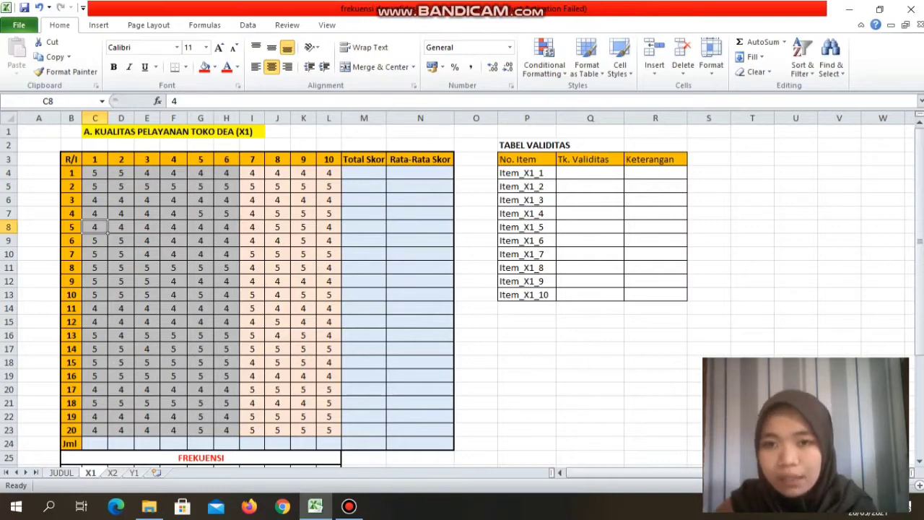
click(203, 255)
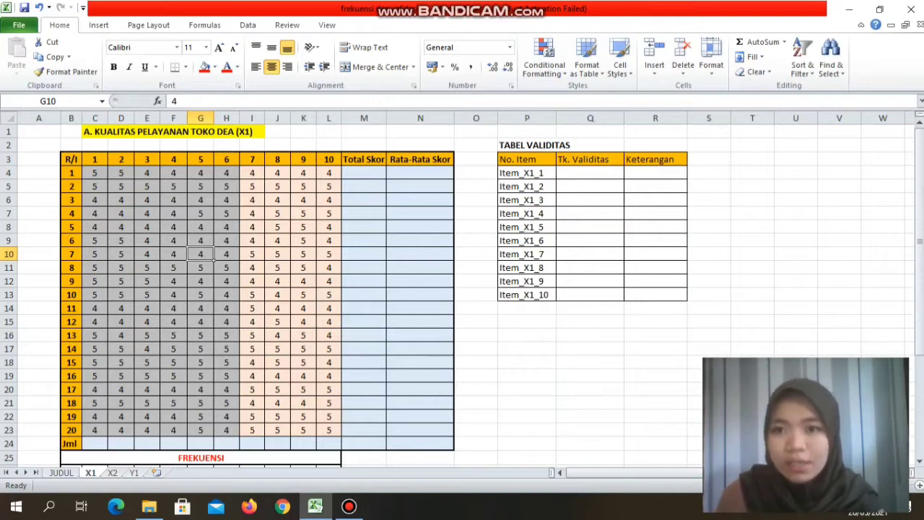
- AutoSum C4:M24 on sheet X1 to fill the Total Skor column and the Jml row, and check the M4 formula
drag(93, 172, 386, 444)
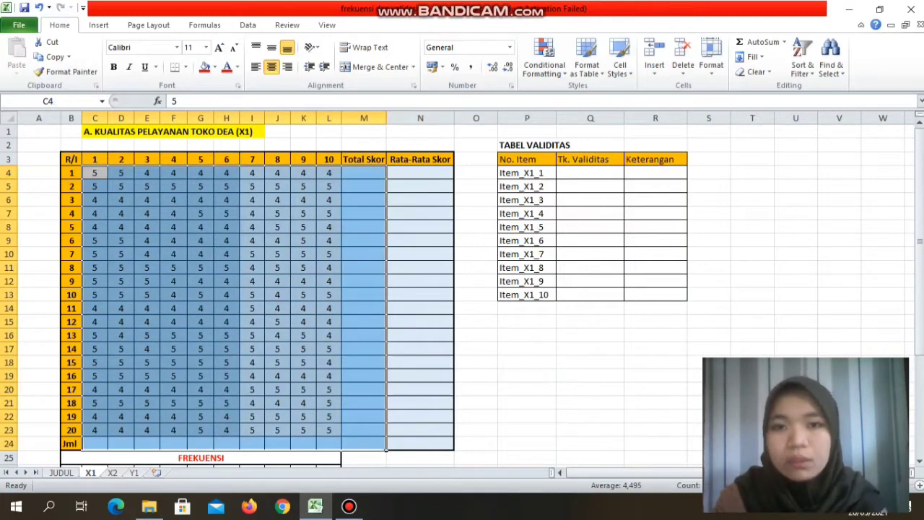
click(759, 42)
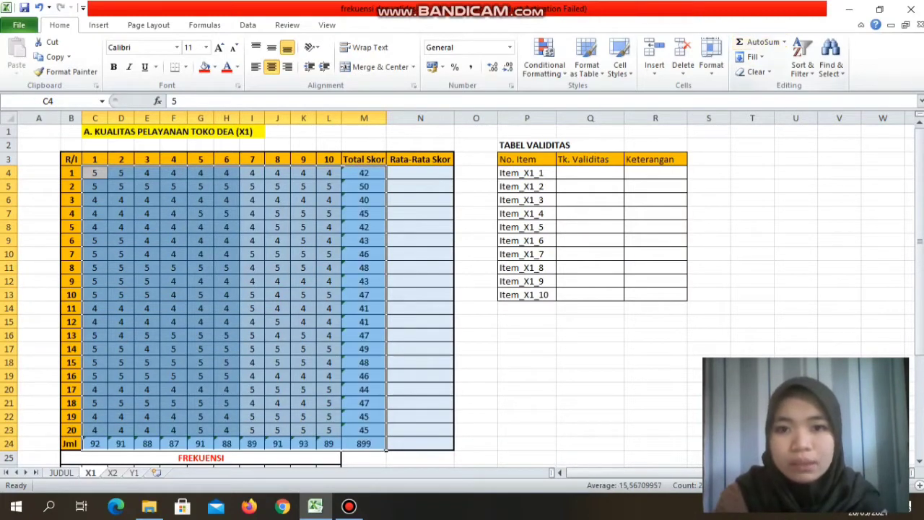
click(495, 175)
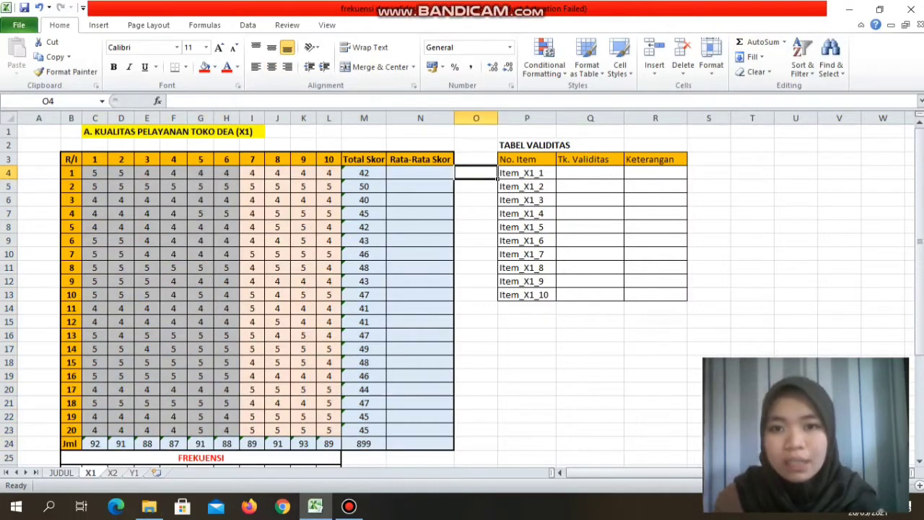
click(364, 174)
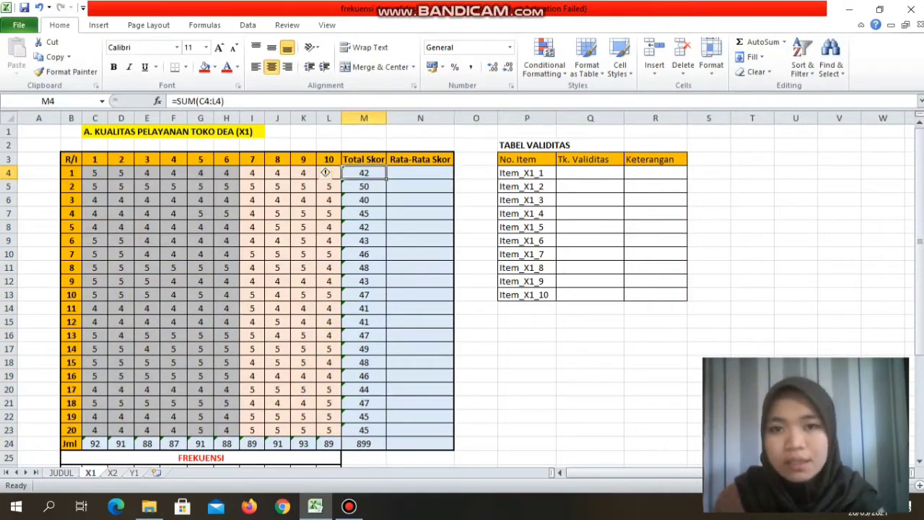
- Calculate X1's Rata-Rata Skor with =M4/10 in N4 and fill the formula down to N23
click(420, 173)
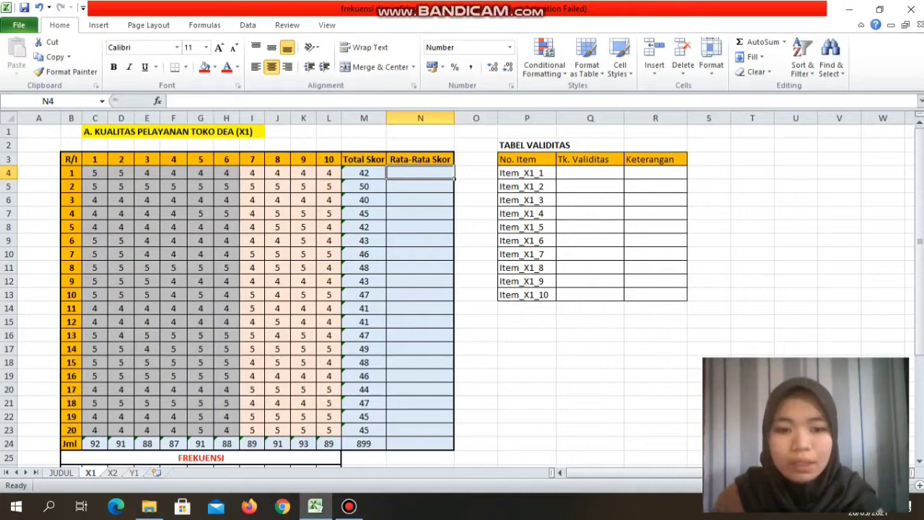
text(=)
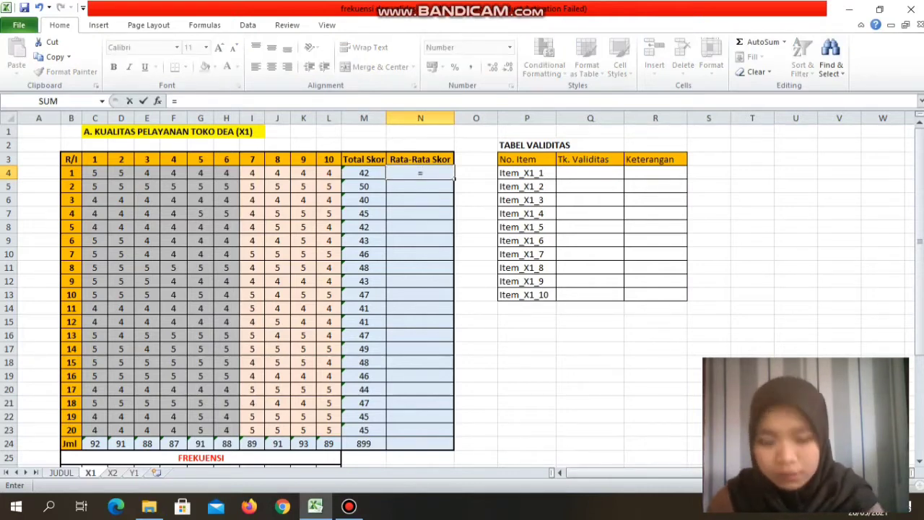
key(Left)
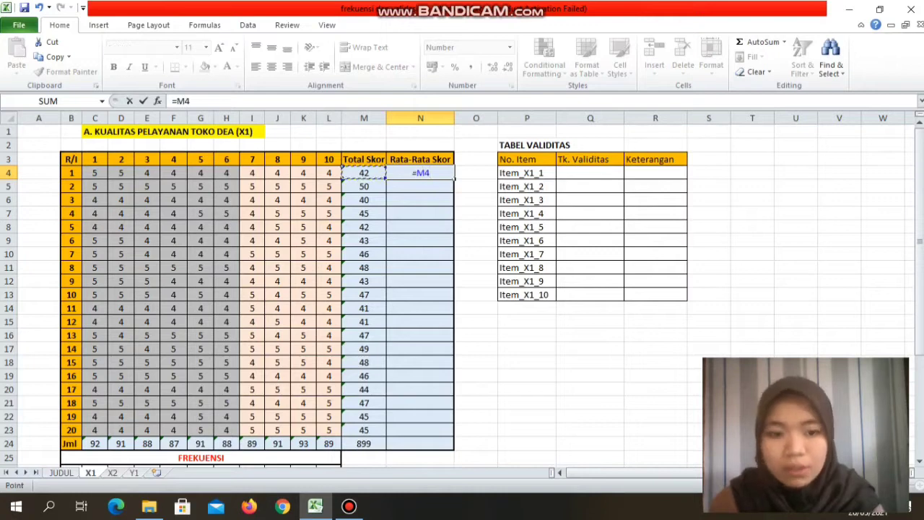
text(/10)
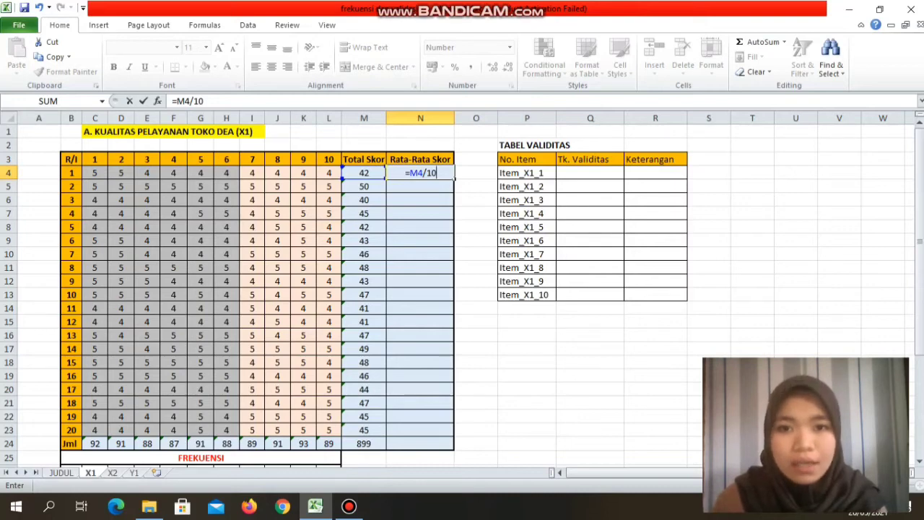
key(Return)
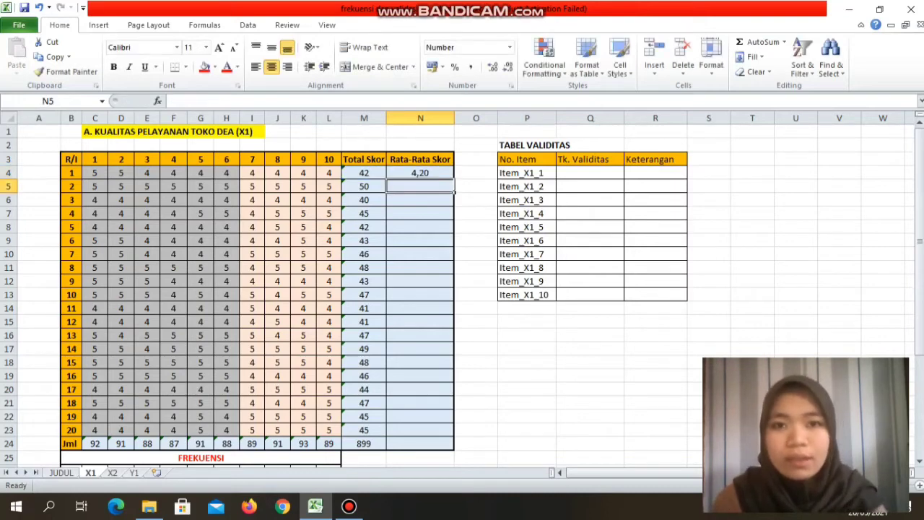
click(420, 174)
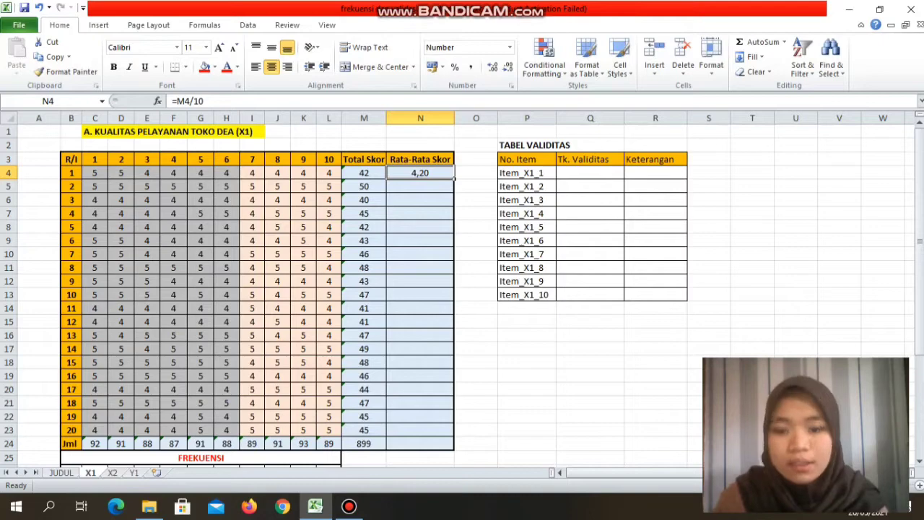
drag(454, 179, 422, 390)
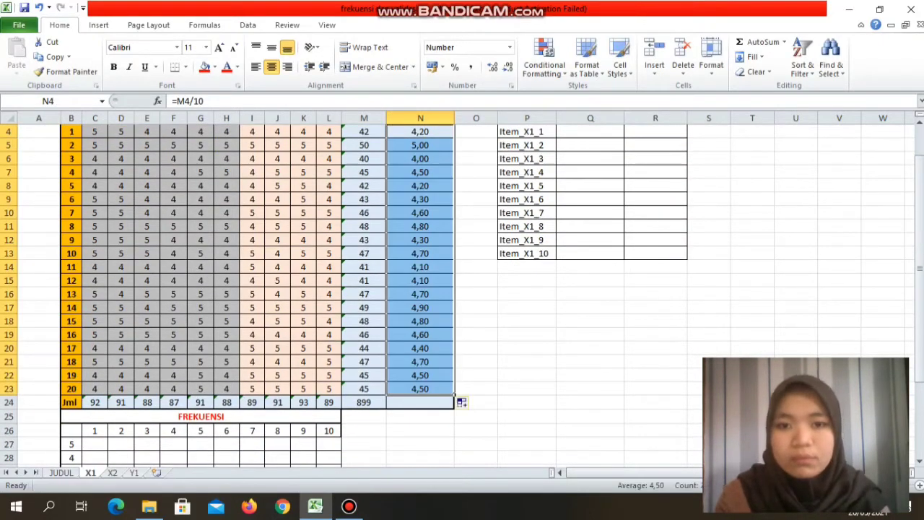
click(655, 307)
drag(919, 270, 919, 238)
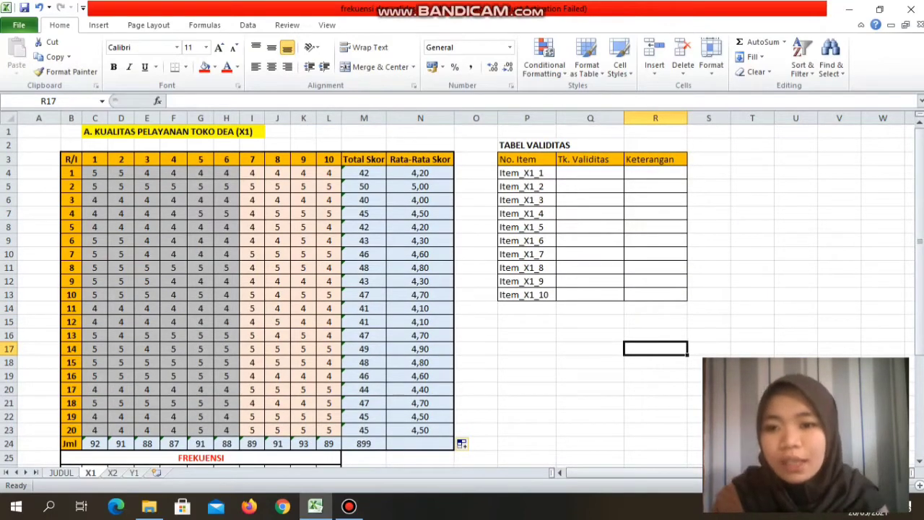
- On sheet X2, AutoSum C4:M24 to fill the Total Skor column and the Jml row
key(ctrl+Page_Down)
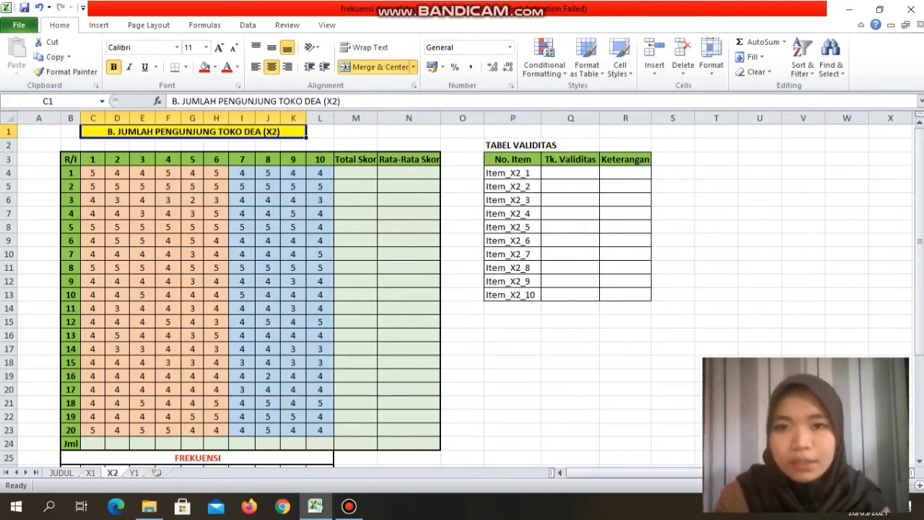
drag(93, 172, 377, 450)
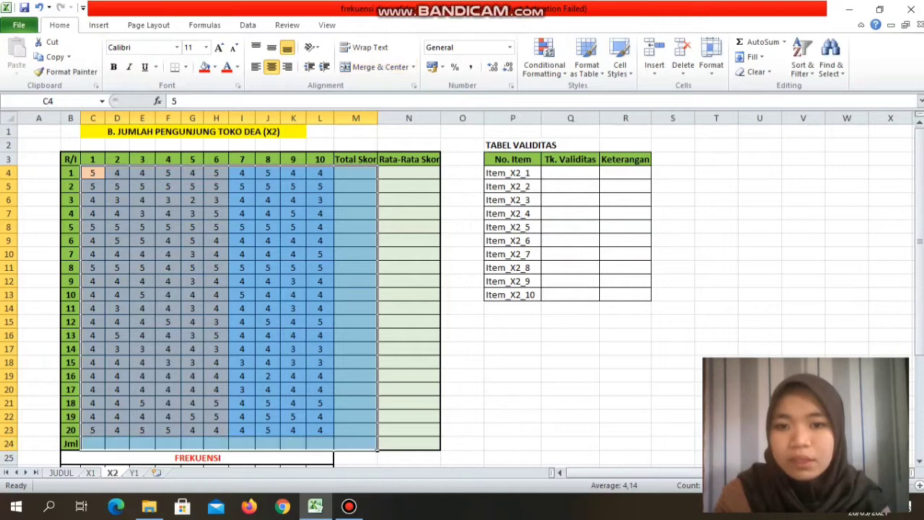
click(759, 42)
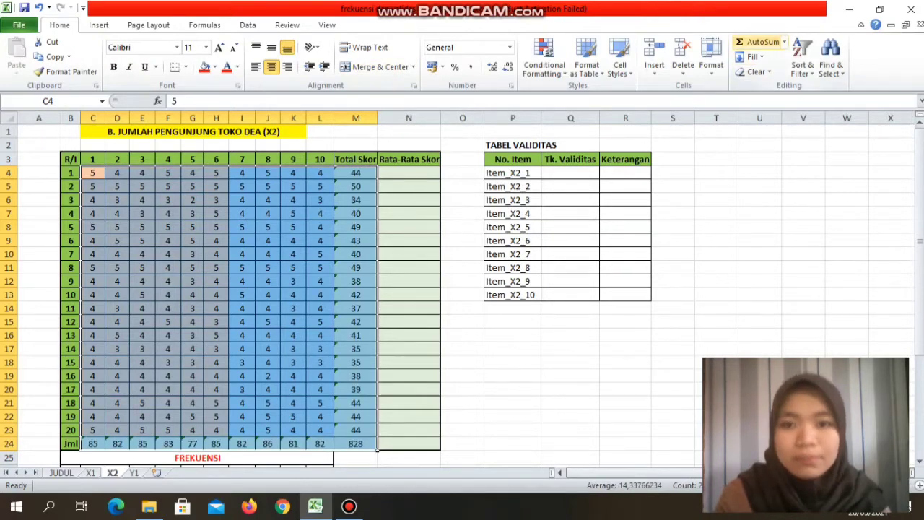
click(513, 213)
- Enter =M4/10 in N4 of sheet X2 and copy it down the Rata-Rata Skor column to N23
click(438, 176)
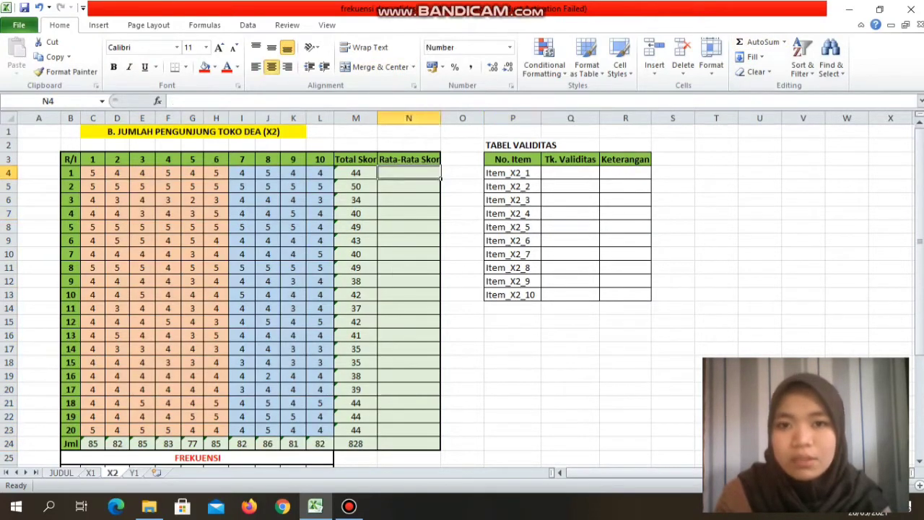
text(=)
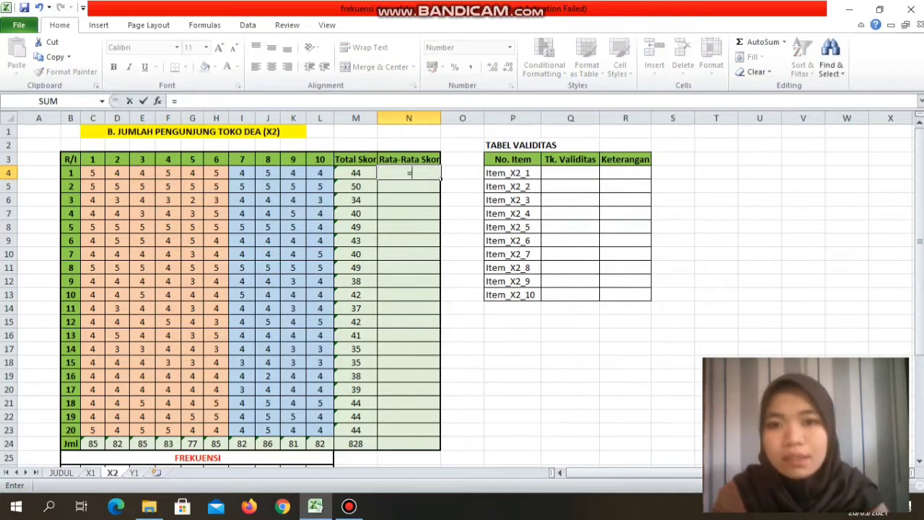
key(Left)
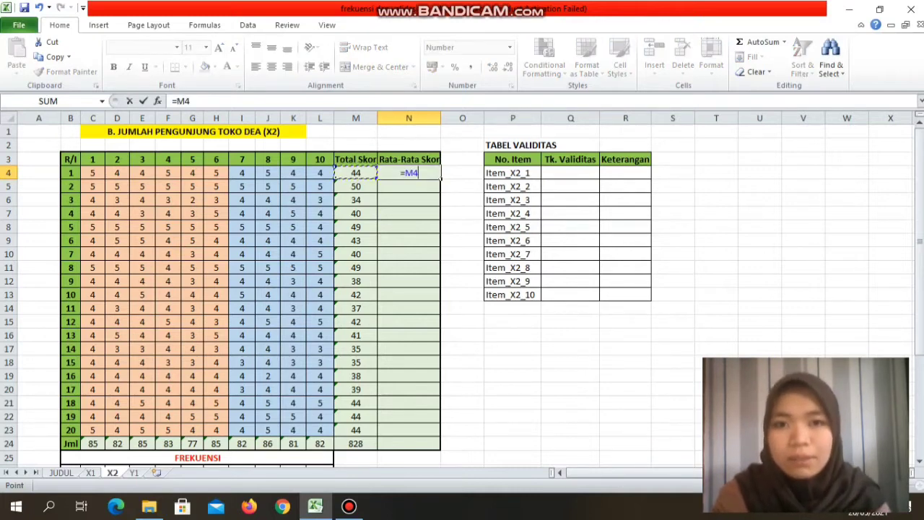
text(/10)
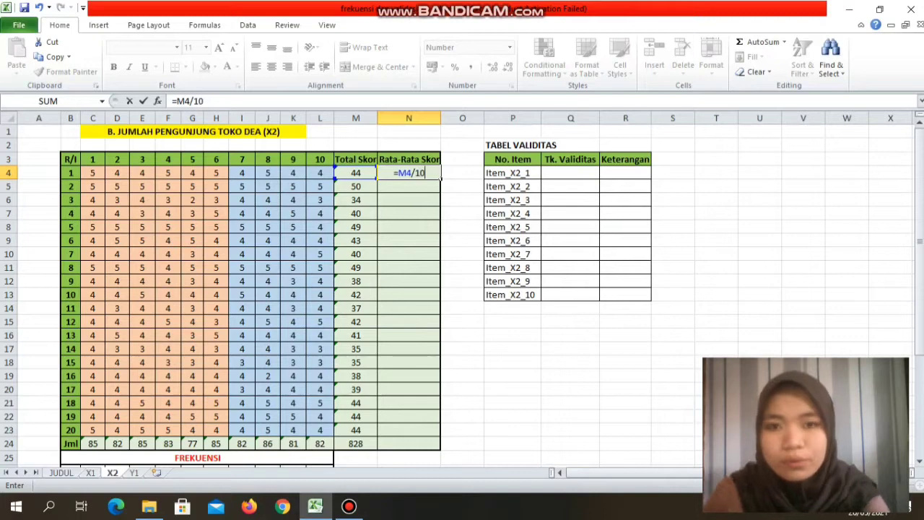
key(Return)
key(Up)
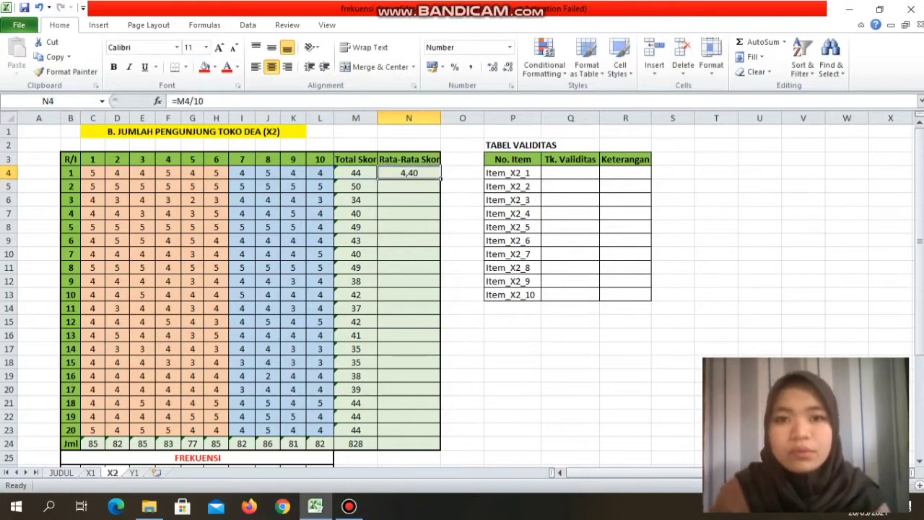
drag(439, 179, 441, 437)
click(462, 415)
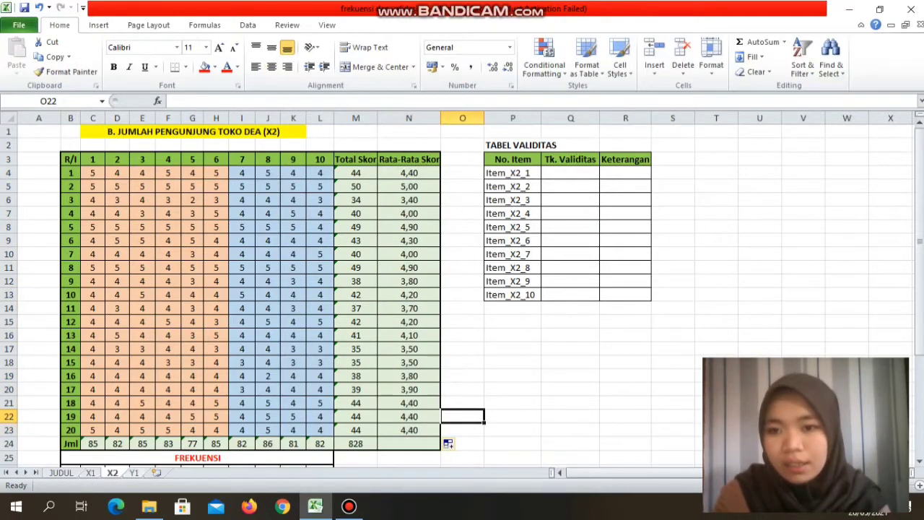
- On sheet Y1, AutoSum the score range C4:M24 to produce the respondent totals and the Jml row
key(ctrl+Page_Down)
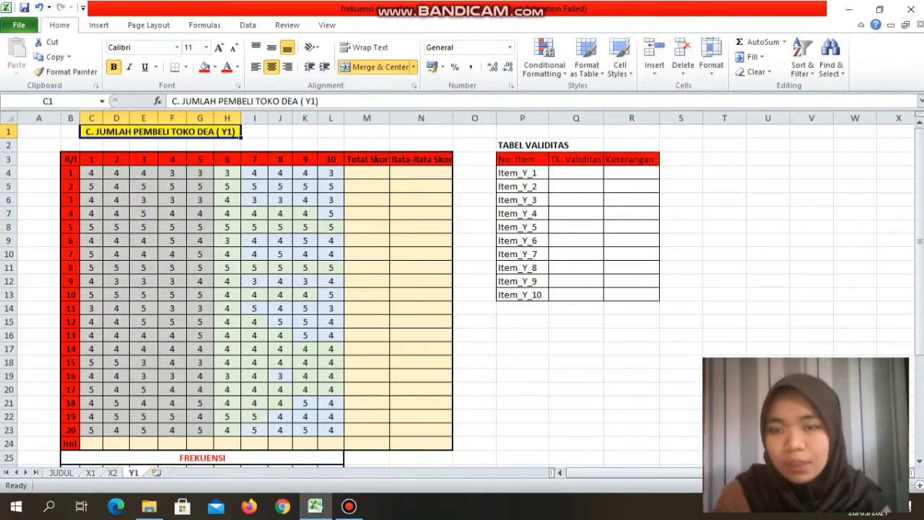
drag(91, 173, 375, 444)
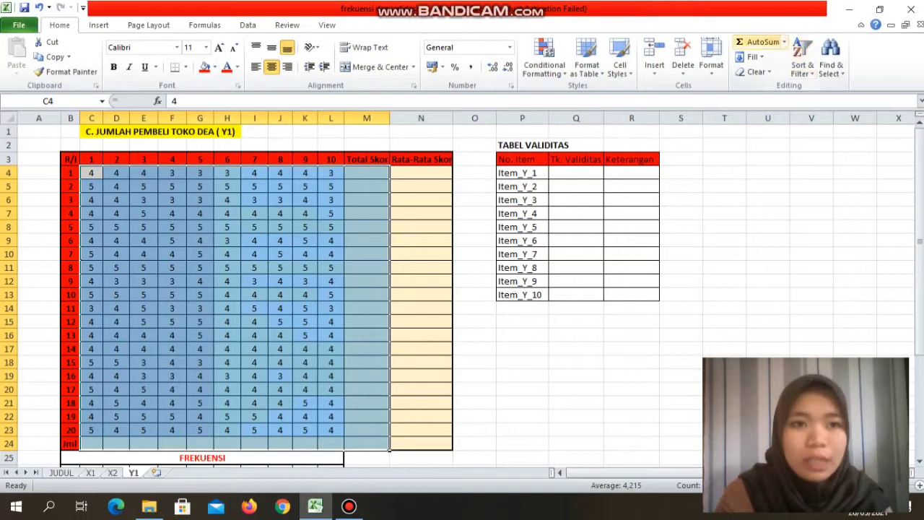
click(757, 42)
- Compute Y1's average scores by entering =M4/10 in N4 and extending the formula through N23
click(421, 173)
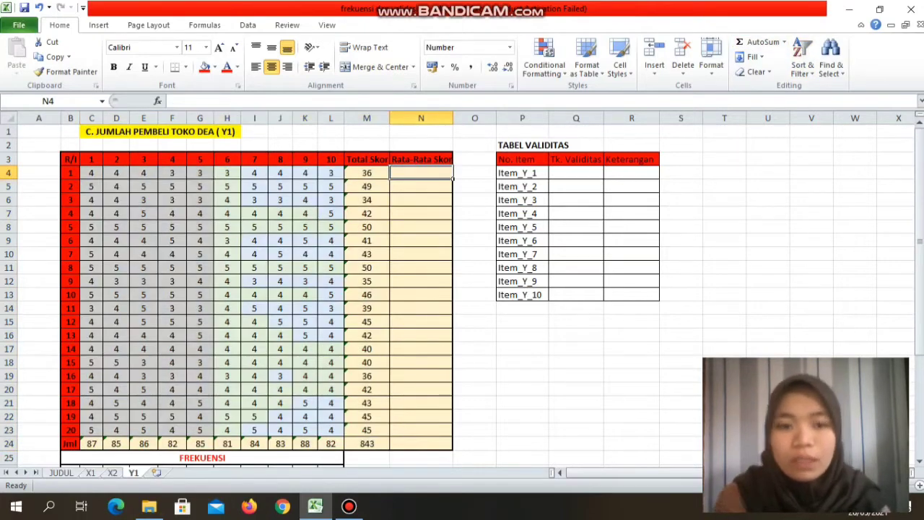
text(=)
key(Left)
text(/10)
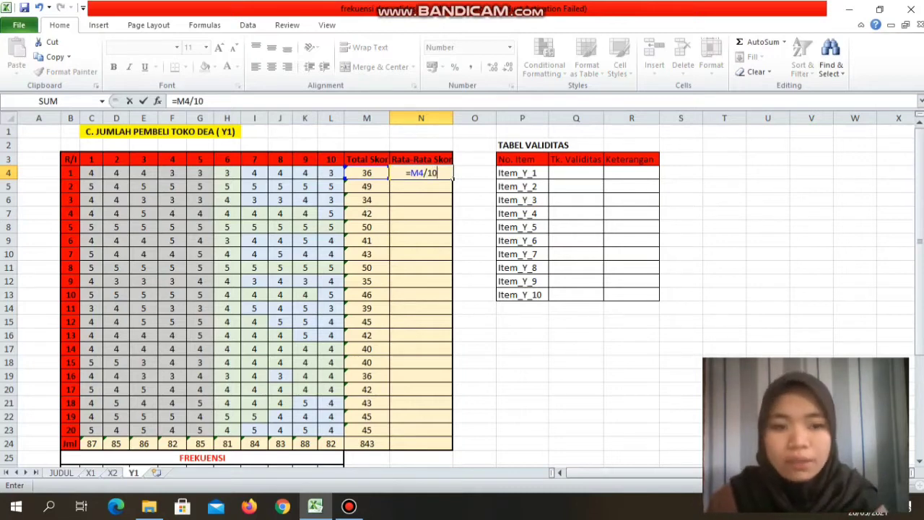
key(Return)
key(Up)
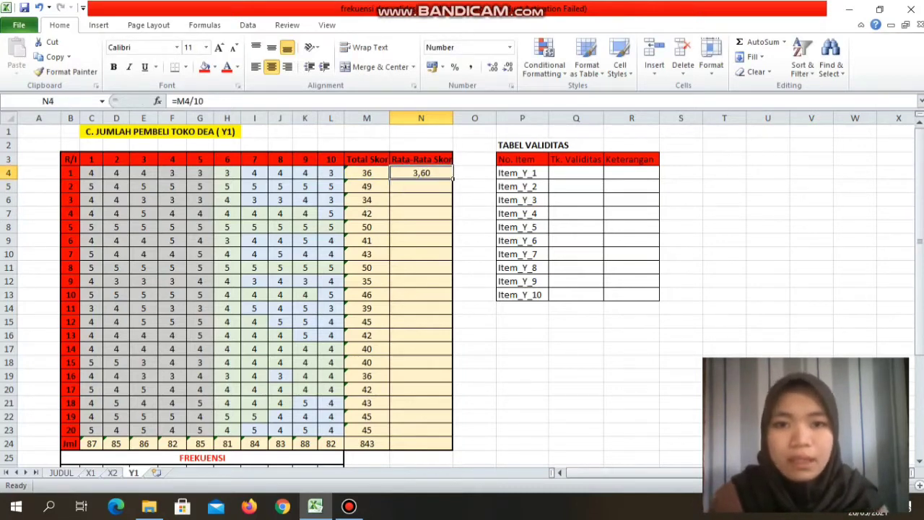
drag(453, 179, 454, 437)
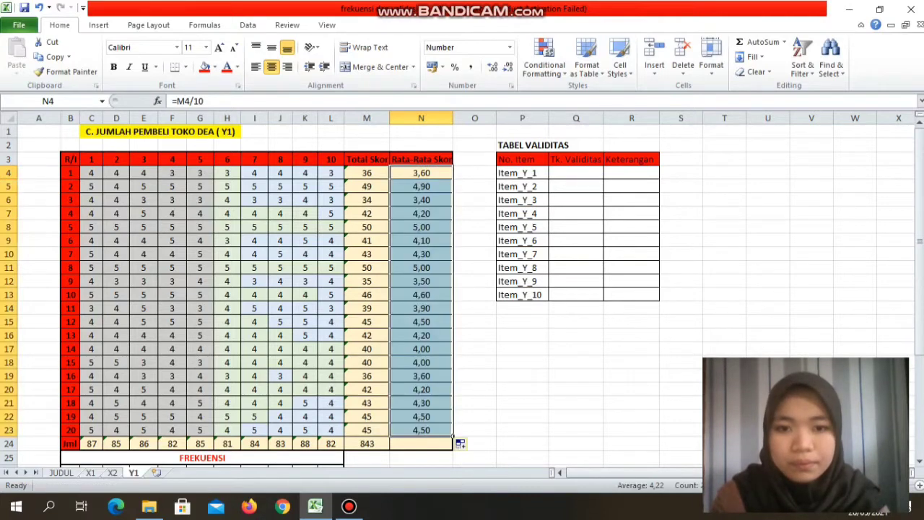
click(474, 416)
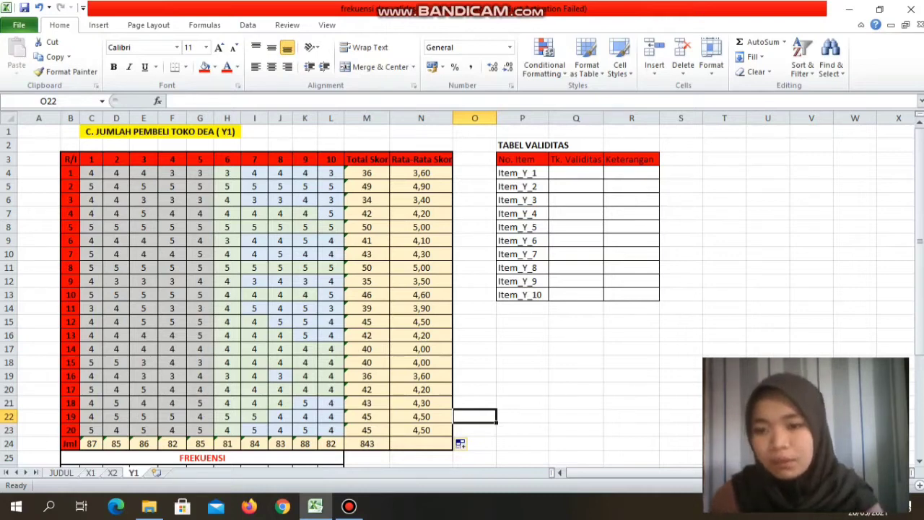
- On sheet X1, enter =COUNTIF(C4:C23;$B$27) in C27 of the FREKUENSI table to count item 1's scores of 5
click(91, 473)
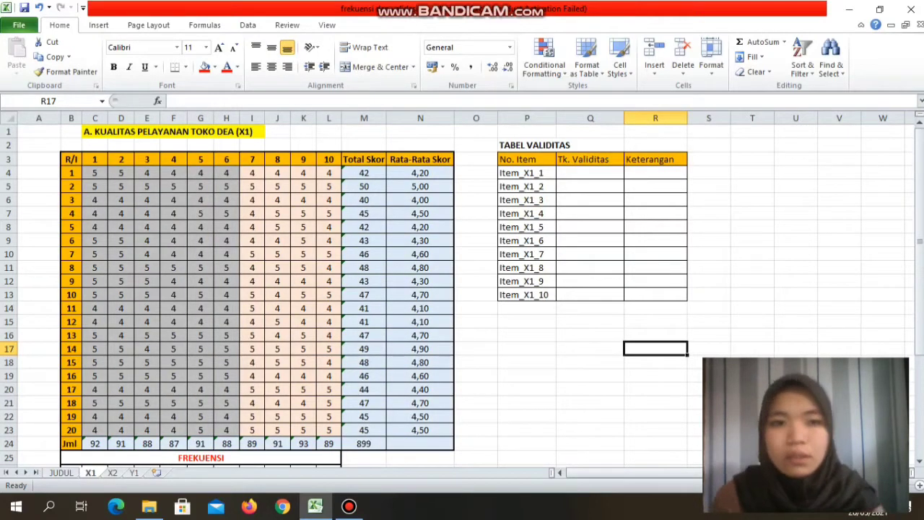
mouse_move(919, 234)
mouse_down()
mouse_move(919, 307)
mouse_move(919, 239)
mouse_up()
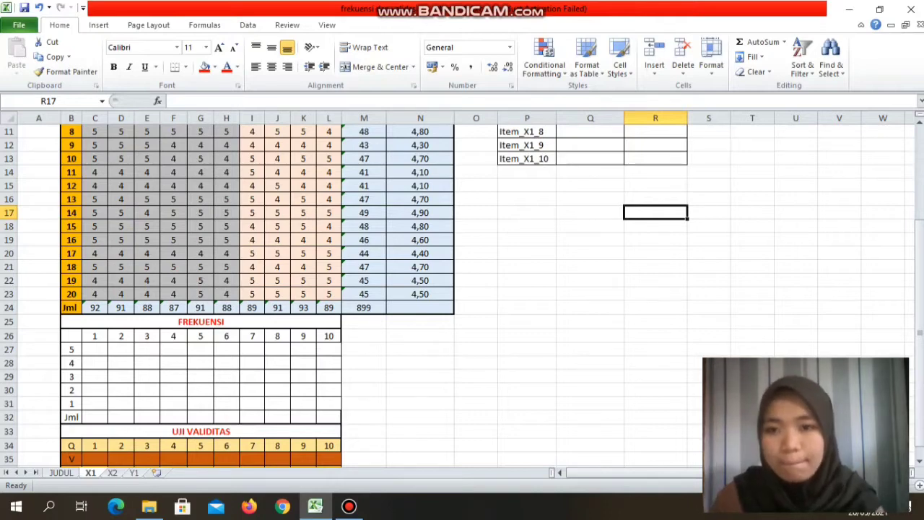
click(94, 350)
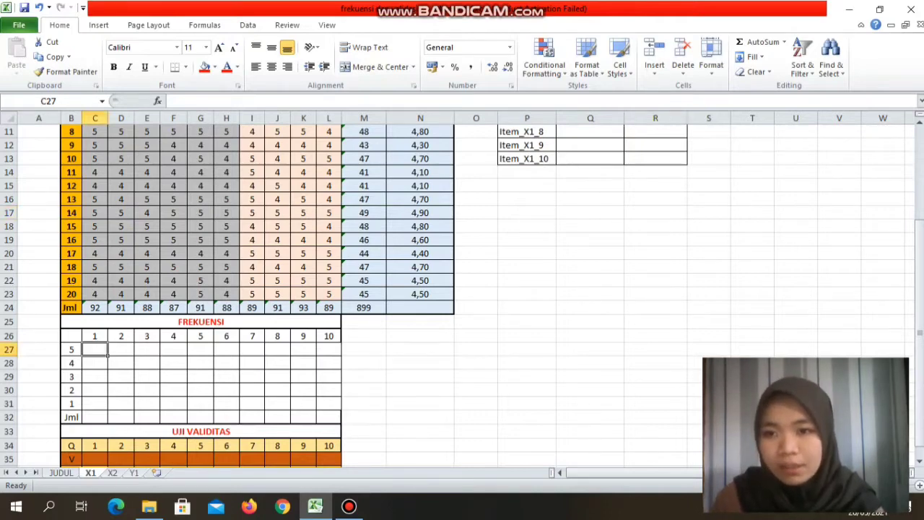
text(=)
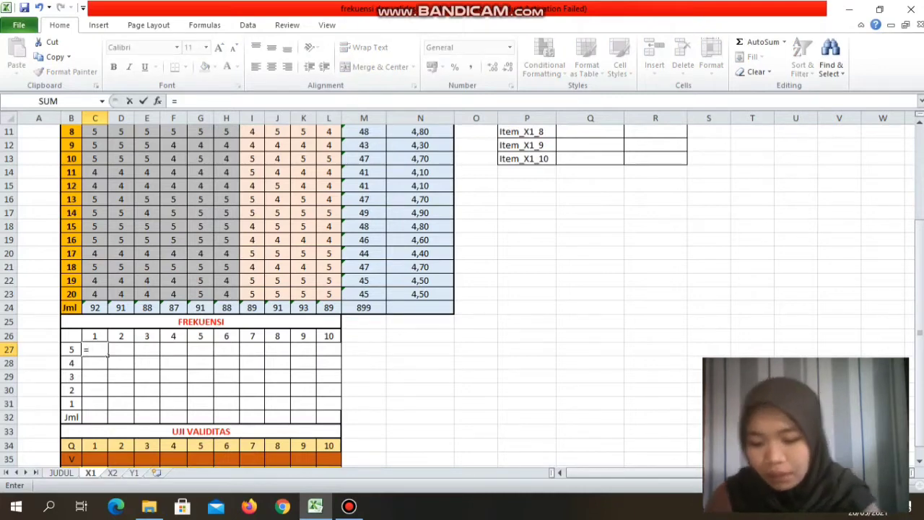
text(COUN)
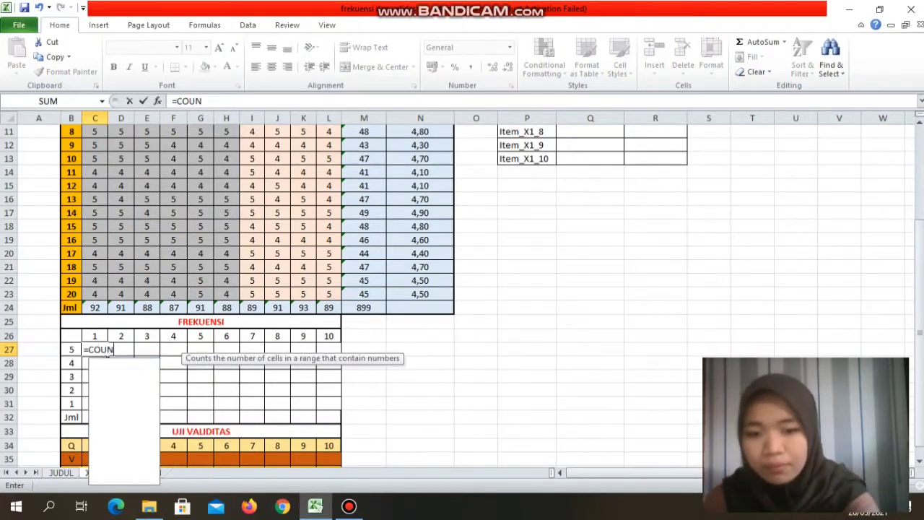
text(TIF)
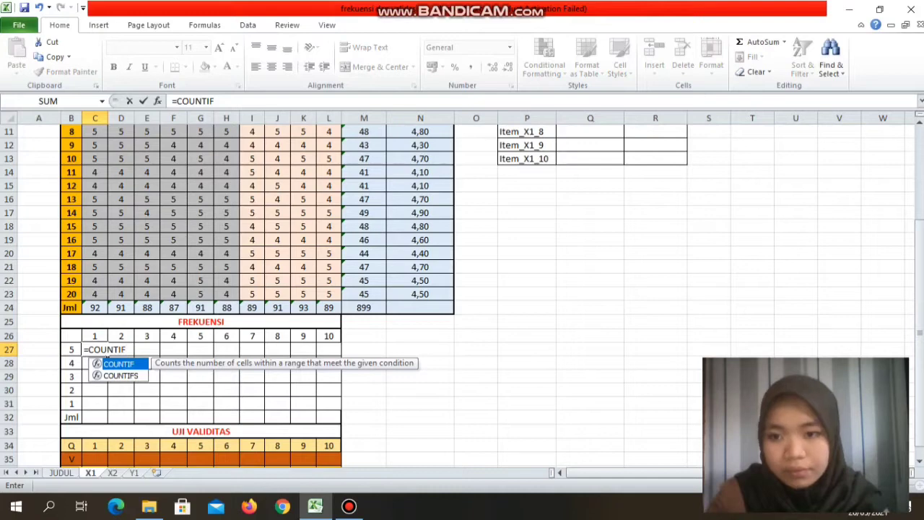
text(()
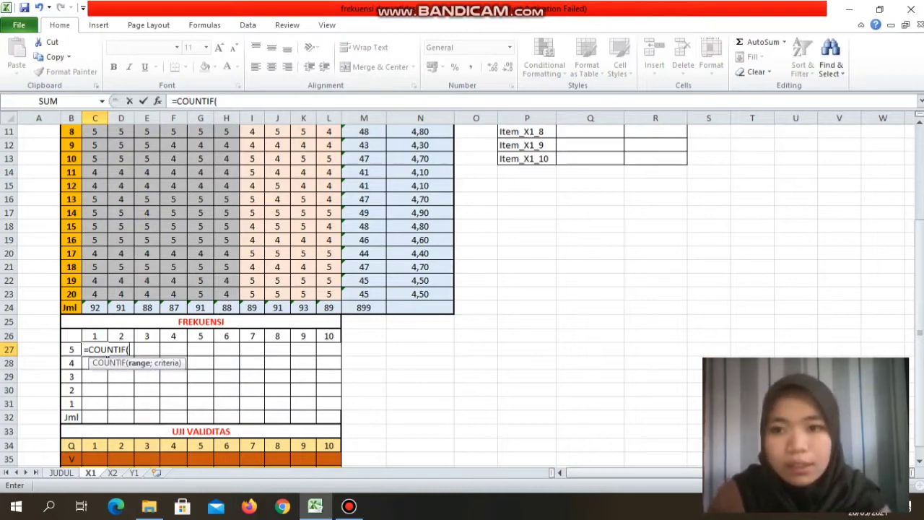
drag(95, 294, 116, 121)
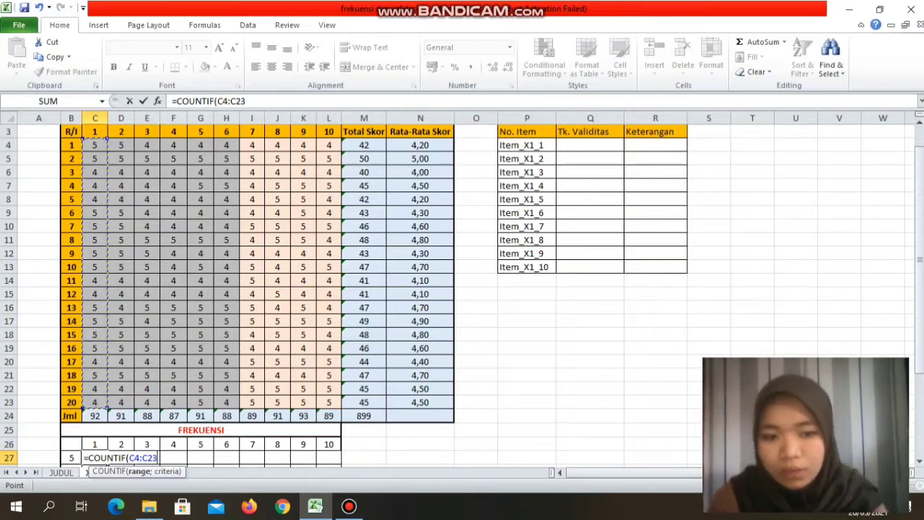
text(;)
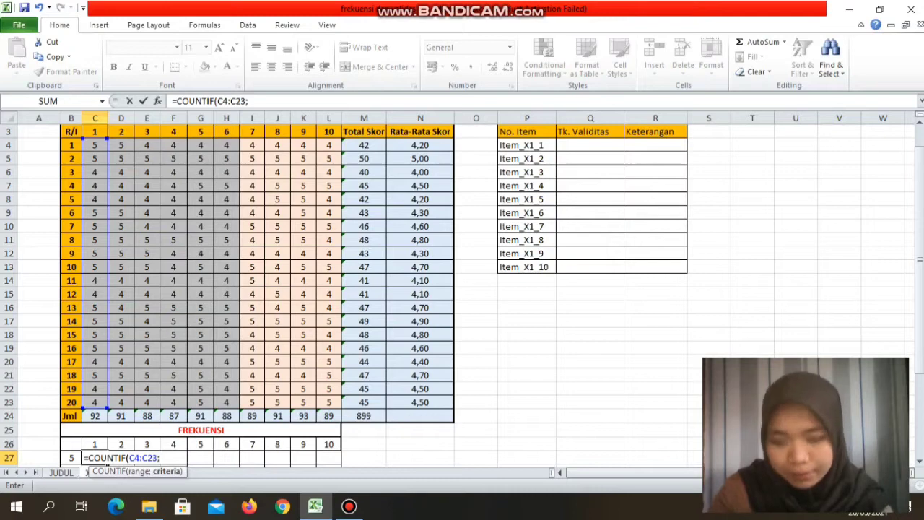
click(71, 458)
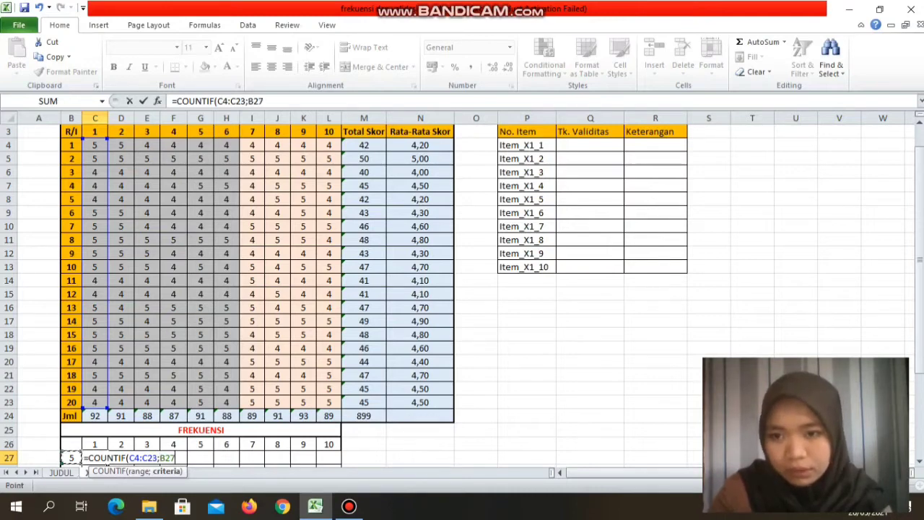
key(F4)
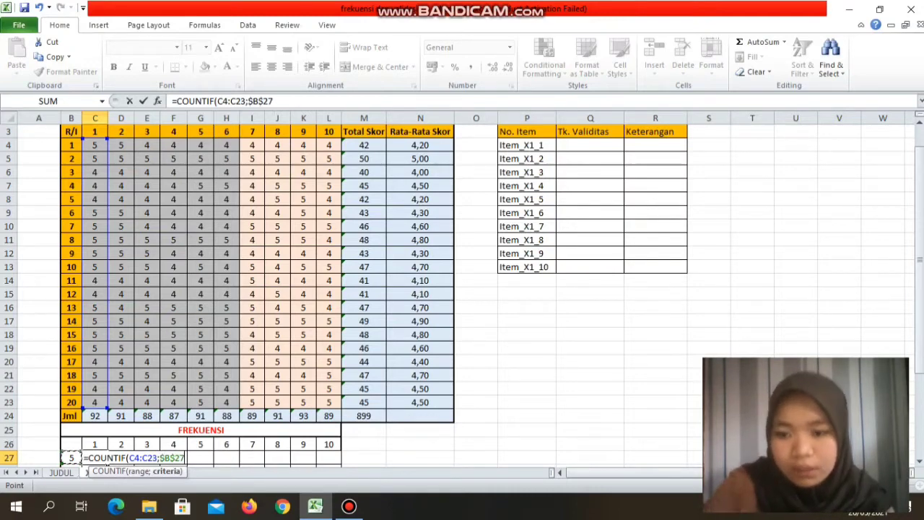
text())
key(Return)
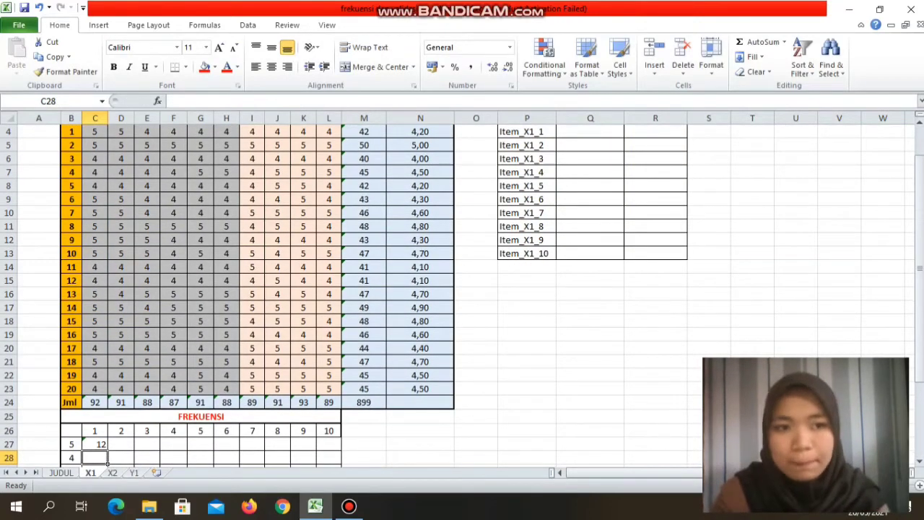
- Copy the COUNTIF formula from C27 across the score 5 row to L27
drag(920, 269, 920, 273)
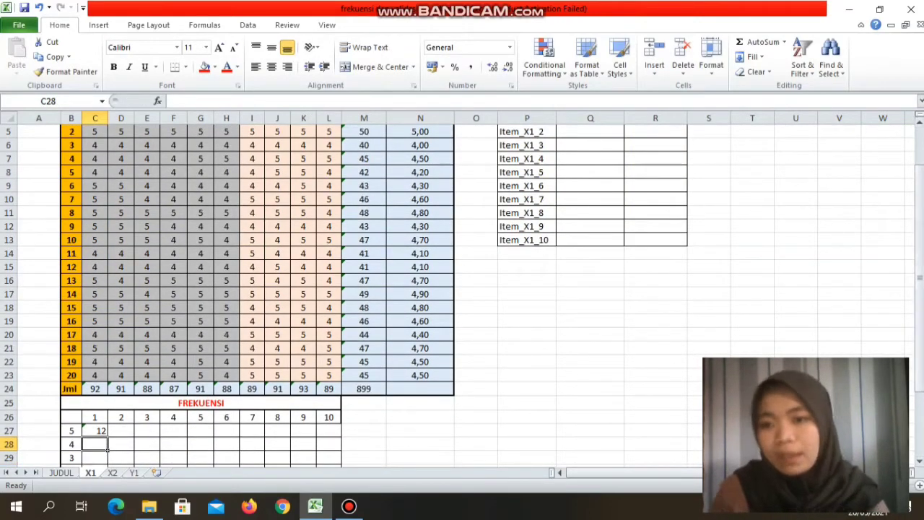
click(96, 431)
drag(107, 437, 332, 434)
click(328, 457)
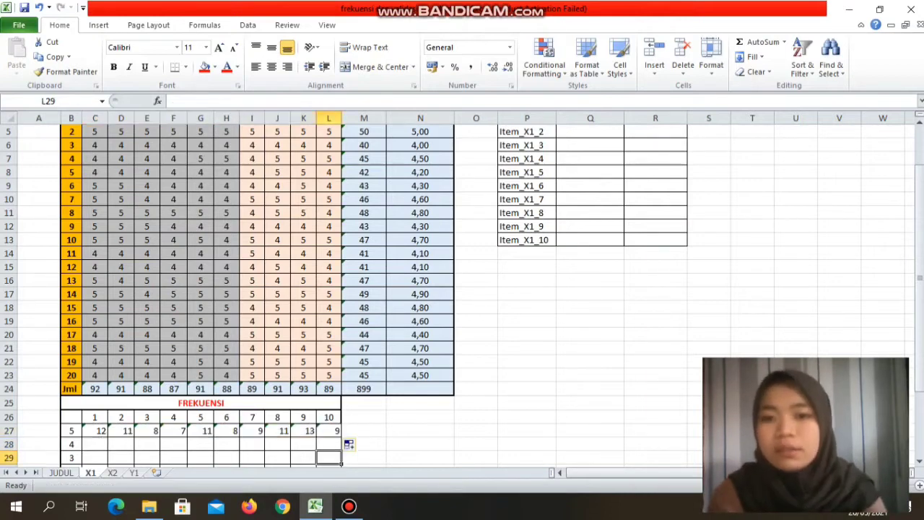
- Start a COUNTIF formula in C28 of the FREKUENSI table, using C4:C23 as its range
drag(919, 257, 919, 276)
click(104, 420)
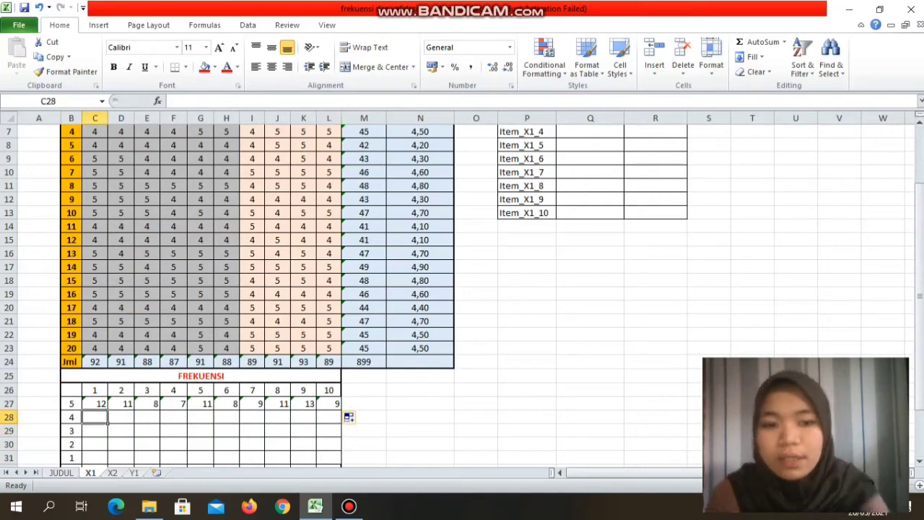
text(=CO)
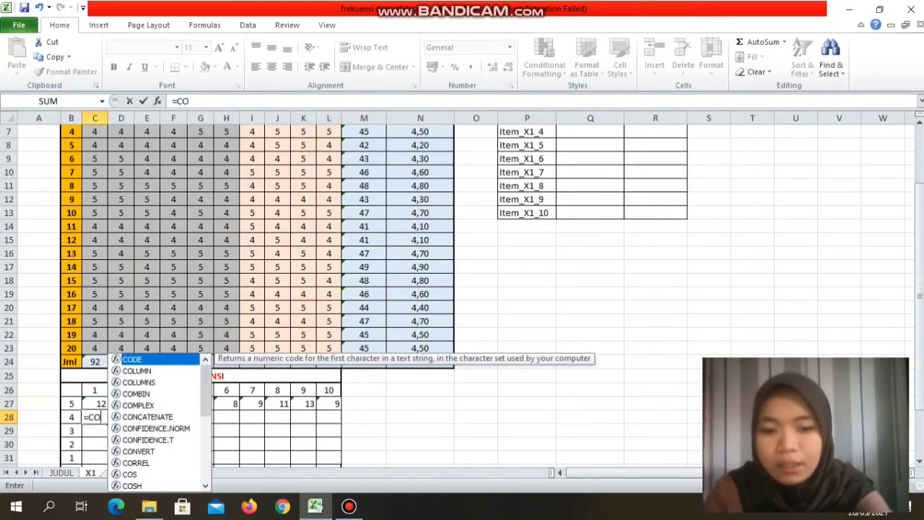
text(UNTIF()
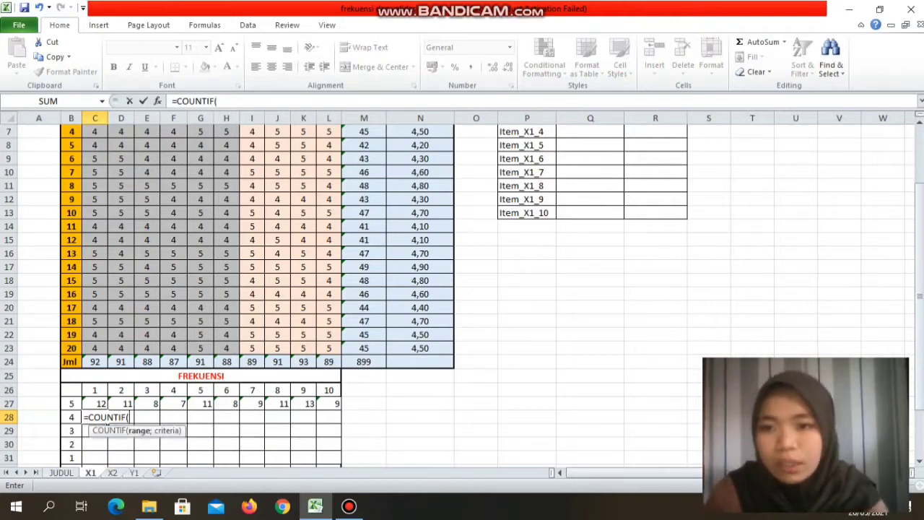
drag(95, 348, 95, 144)
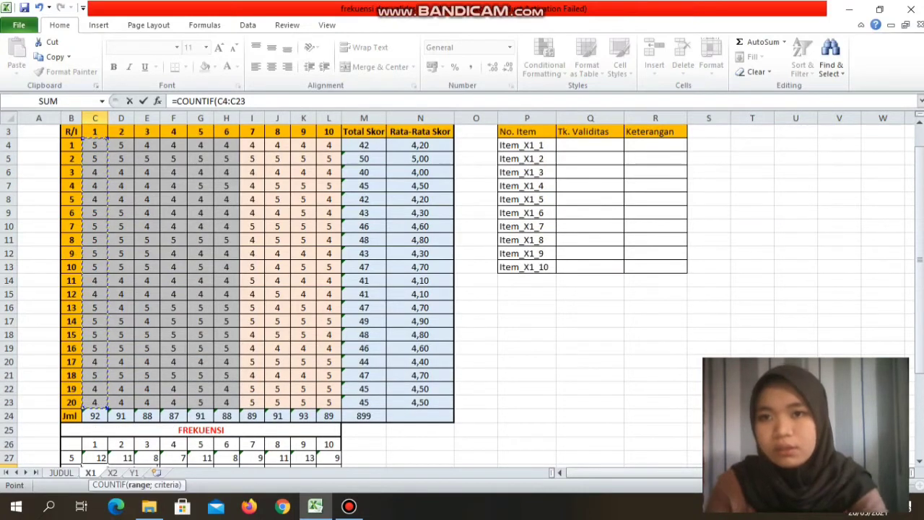
text(,)
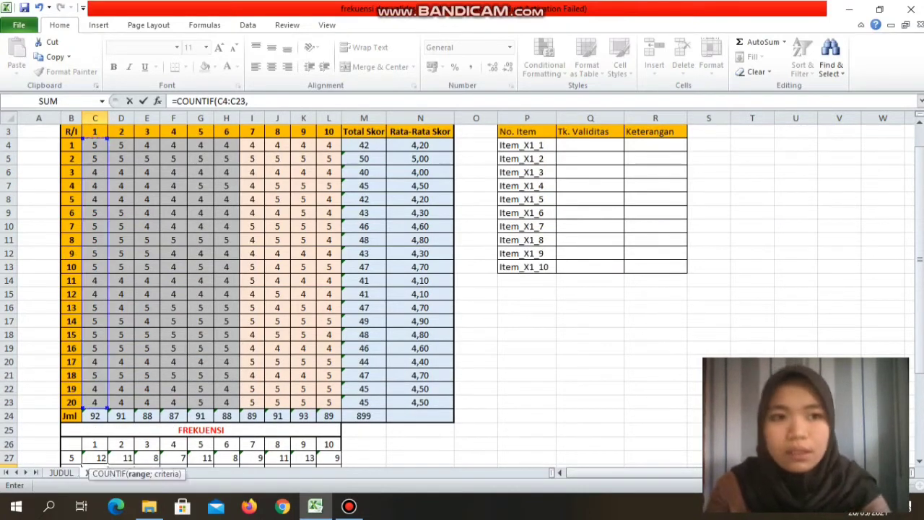
drag(919, 176, 919, 230)
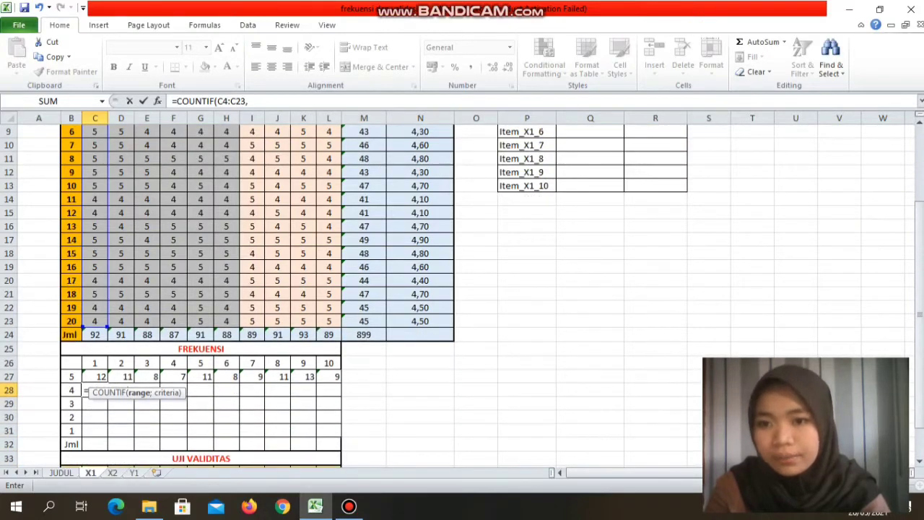
key(Return)
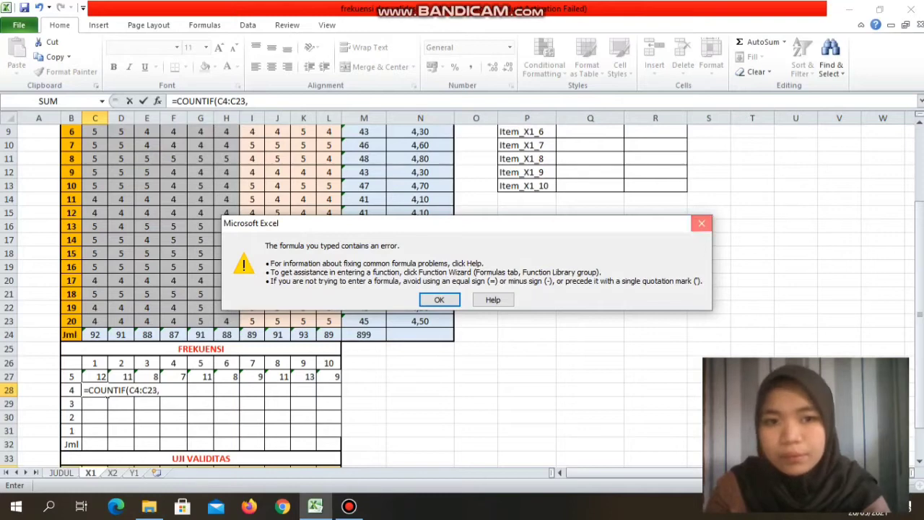
click(702, 223)
- Complete the C28 formula as =COUNTIF(C4:C23;$B$28) and copy it across the score 4 row to L28
key(BackSpace)
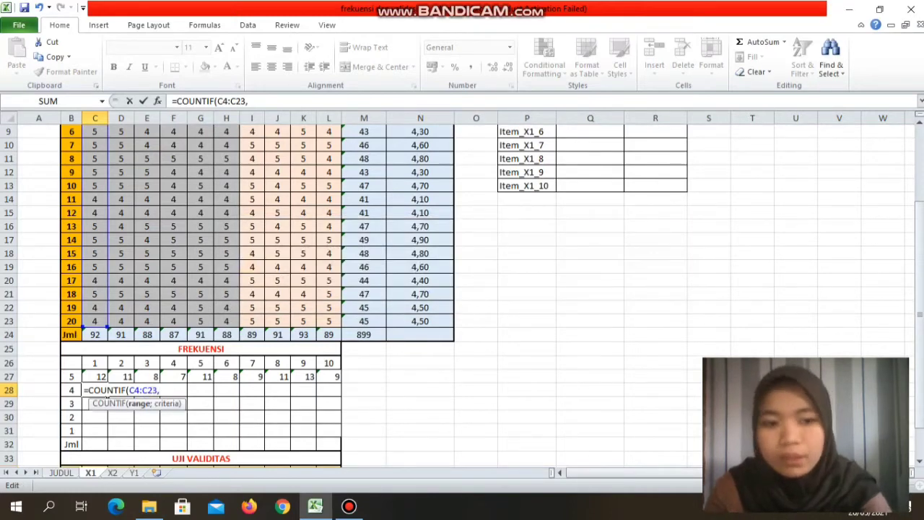
text(;)
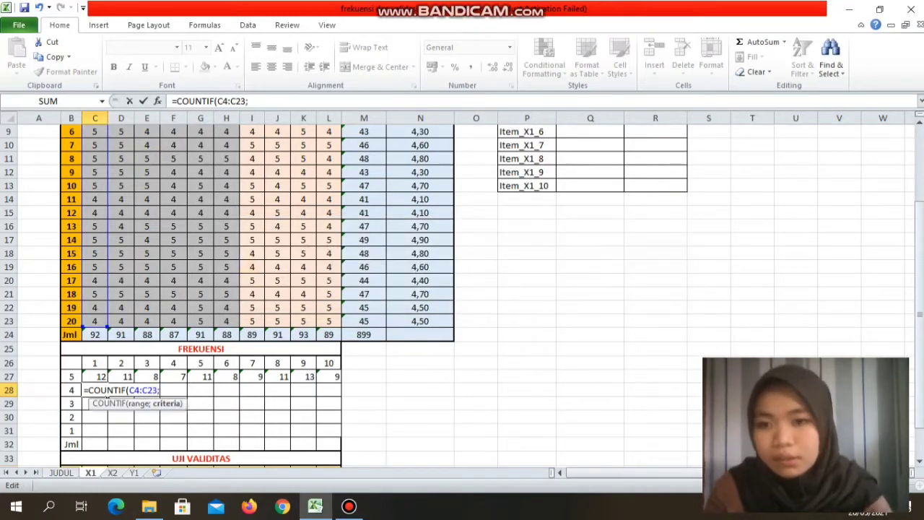
click(72, 390)
key(F4)
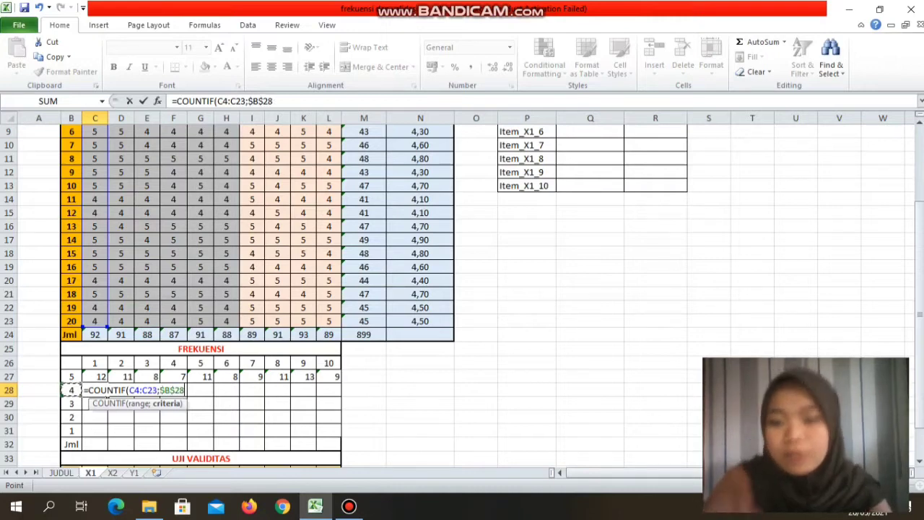
text())
key(Return)
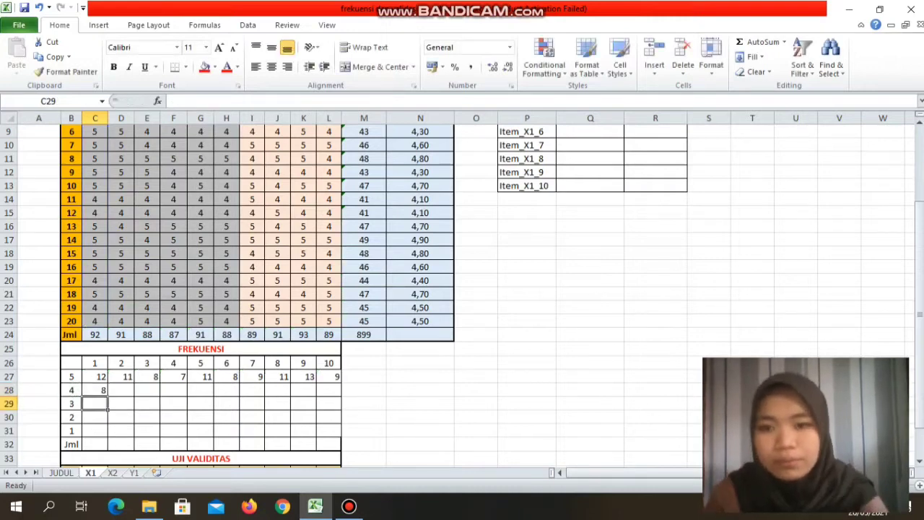
key(Up)
drag(107, 395, 338, 395)
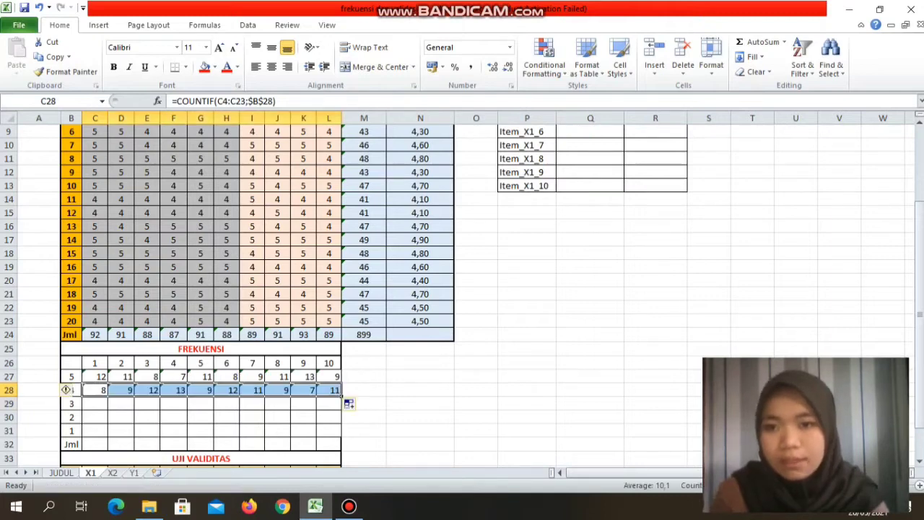
- Enter =COUNTIF(C4:C23;$B$29) in C29 to count item 1's scores of 3
click(106, 406)
text(=)
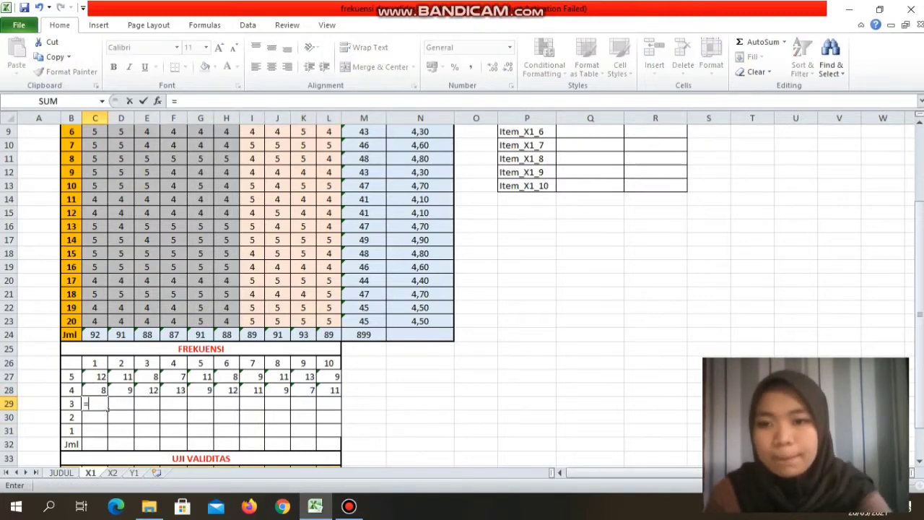
text(COUN)
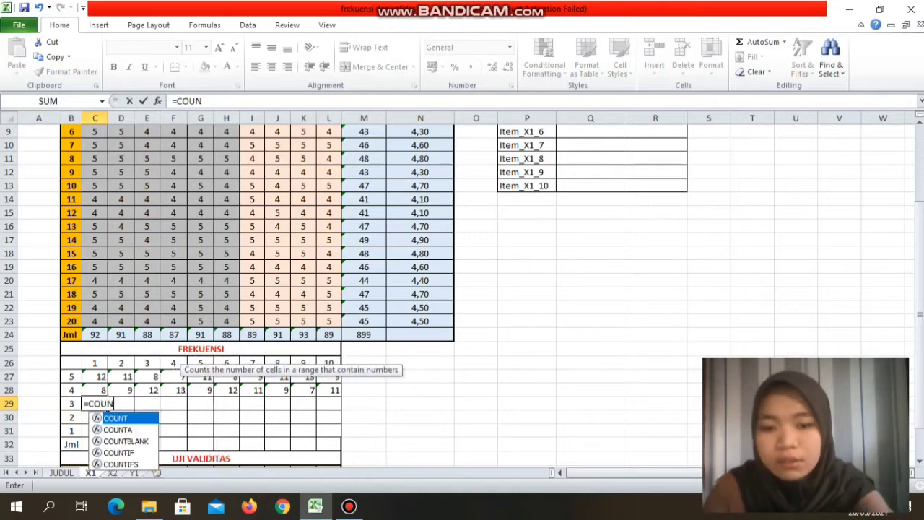
text(TIF()
drag(94, 321, 95, 159)
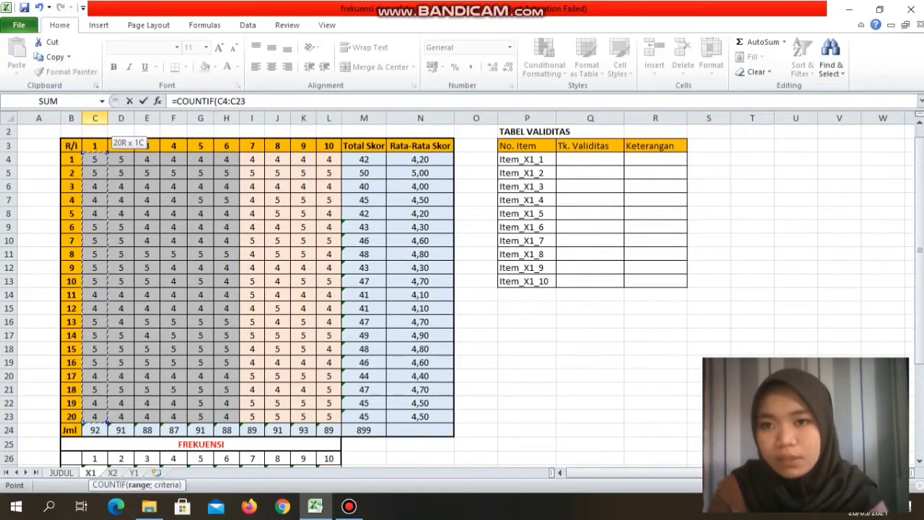
text(;)
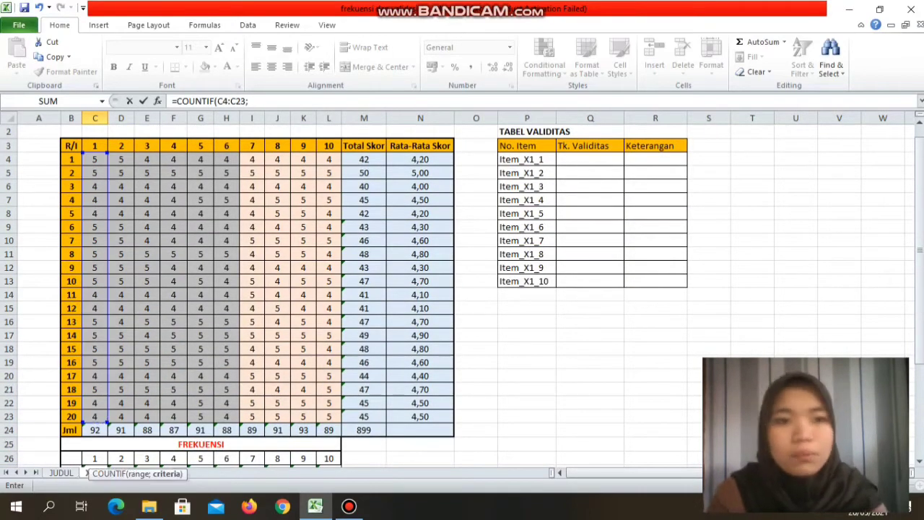
drag(920, 209, 920, 301)
click(72, 363)
key(F4)
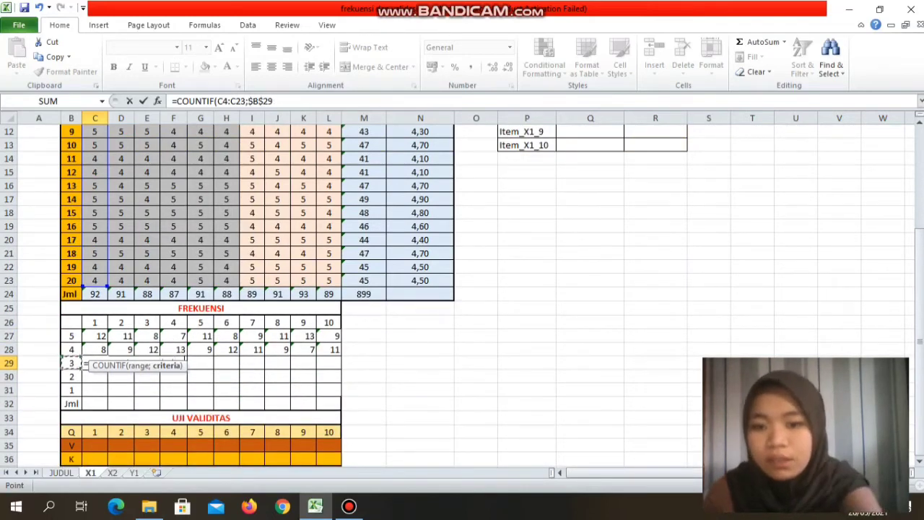
text())
key(Return)
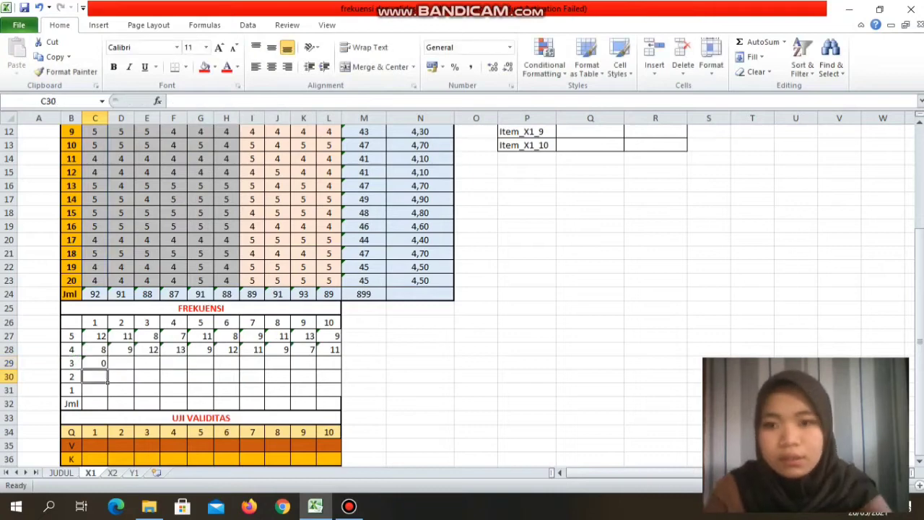
- Extend the C29 formula across the score 3 row through L29
key(Up)
drag(107, 368, 333, 365)
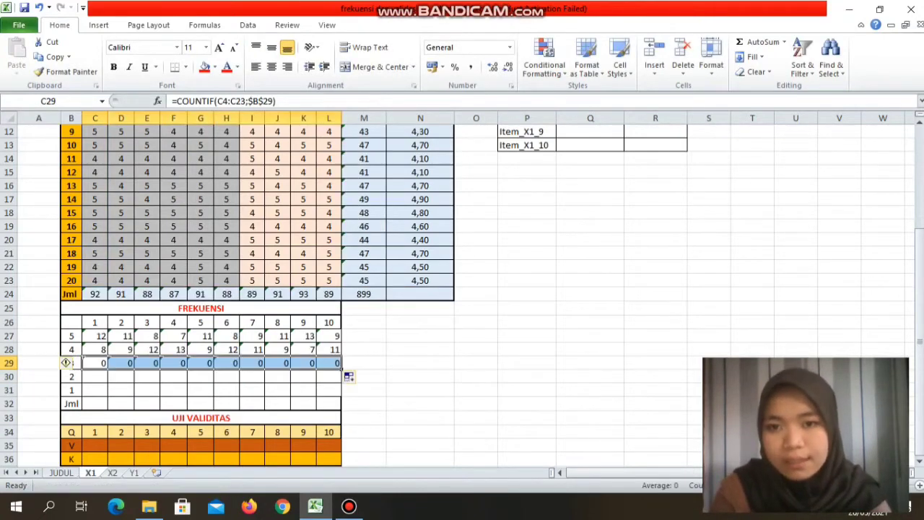
click(252, 403)
- Start a COUNTIF formula in C30 of the FREKUENSI table, using C4:C23 as its range
click(95, 377)
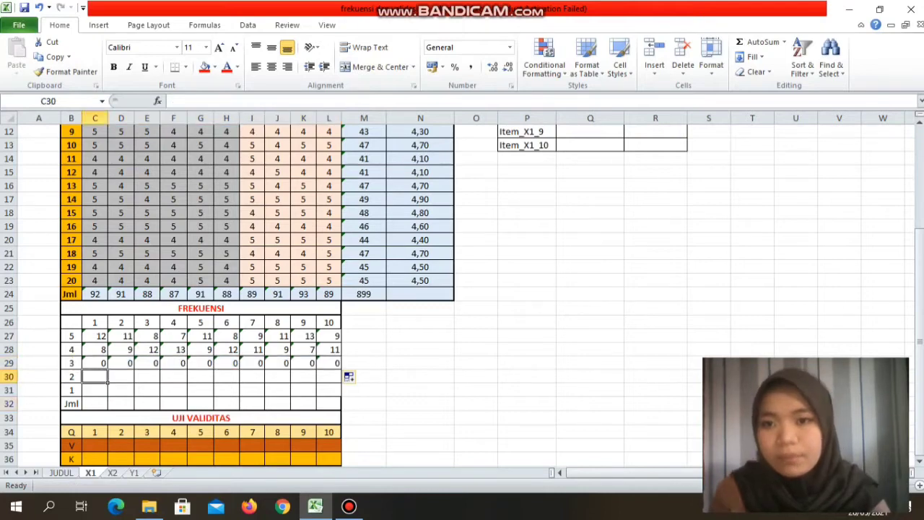
text(=)
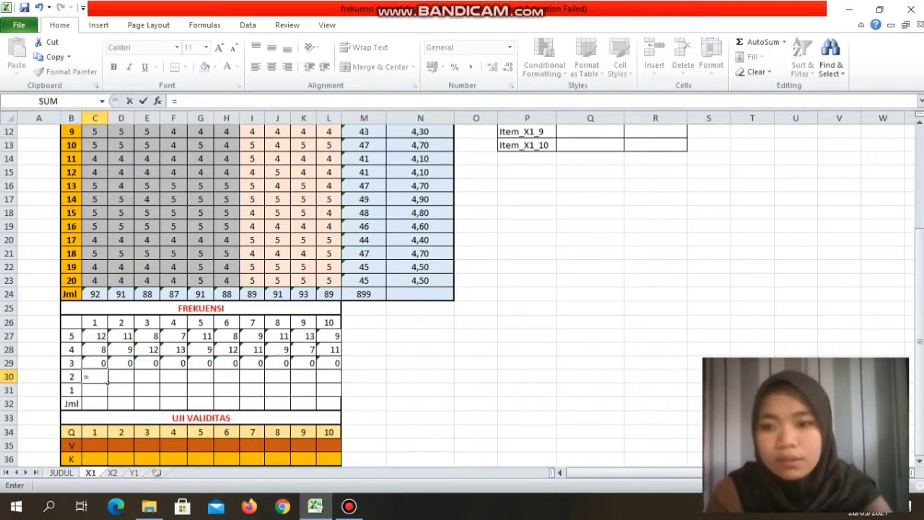
text(COUNTIF)
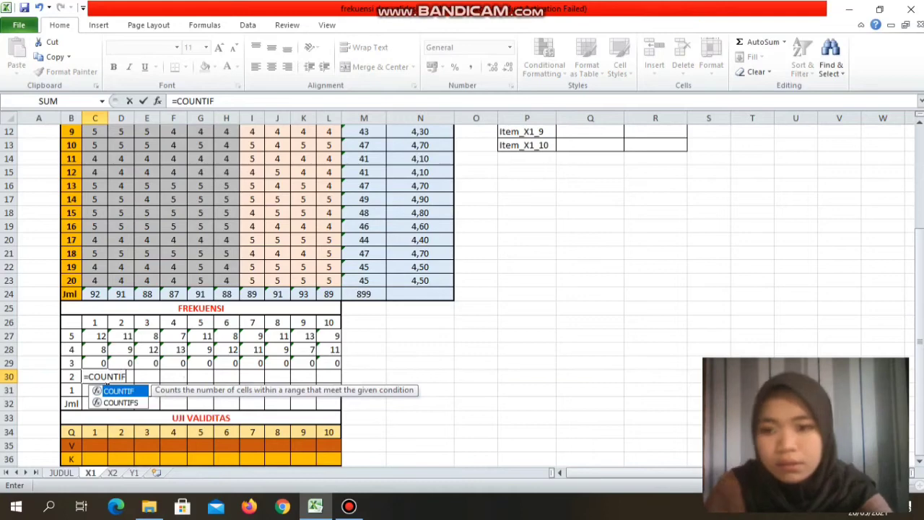
text(()
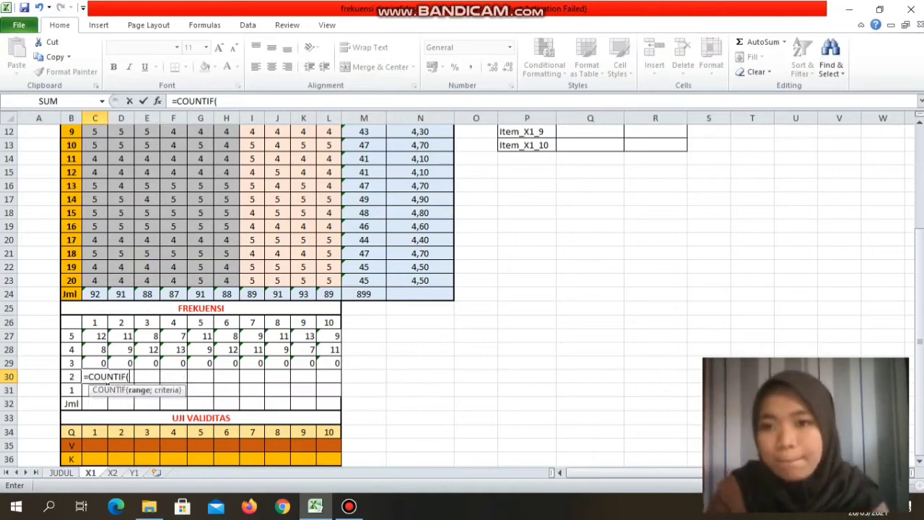
drag(94, 280, 96, 159)
text(;)
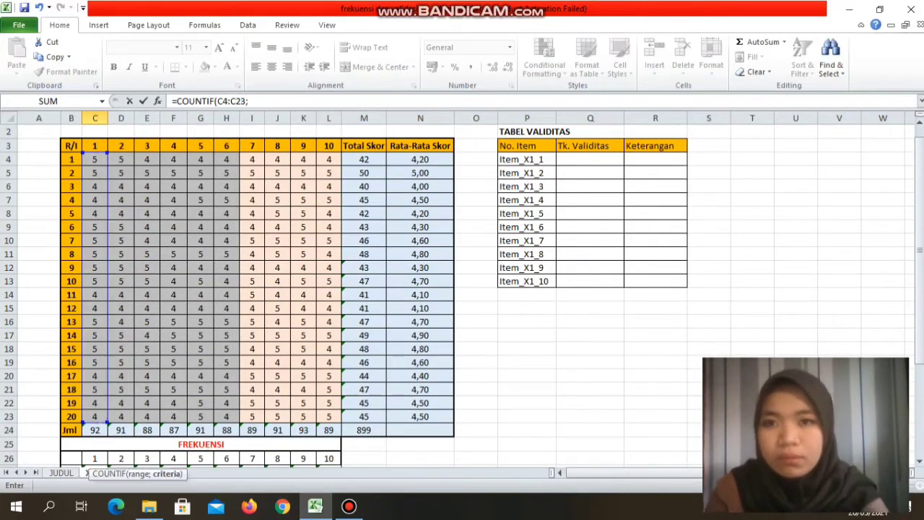
- Complete the C30 formula as =COUNTIF(C4:C23;$B$30) and copy it across the score 2 row to L30
drag(920, 165, 919, 258)
click(9, 418)
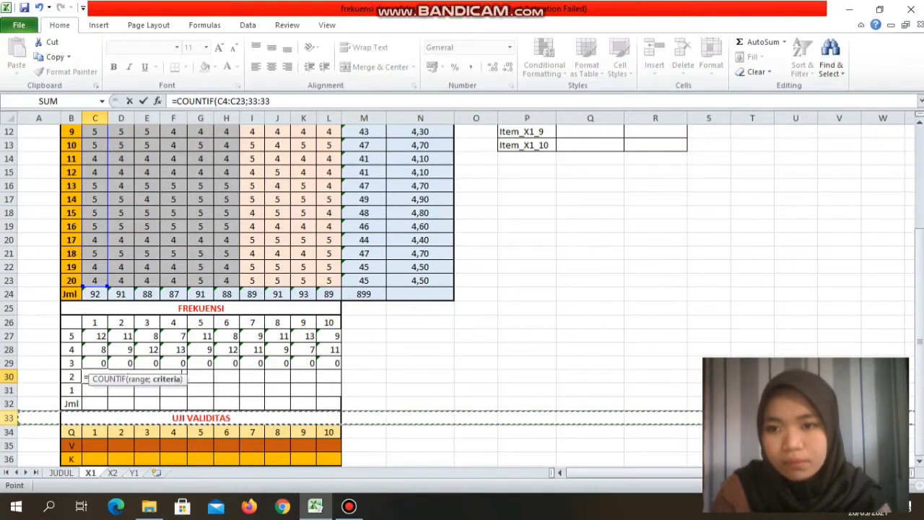
click(72, 377)
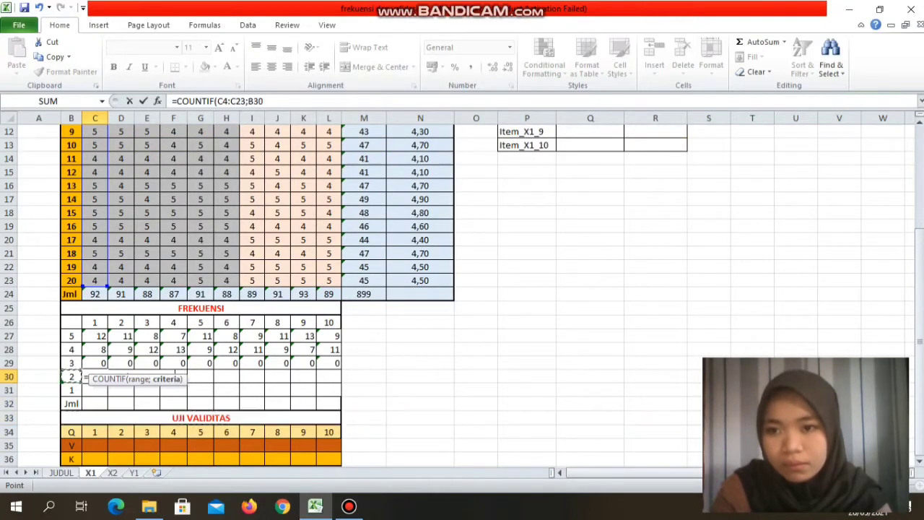
key(F4)
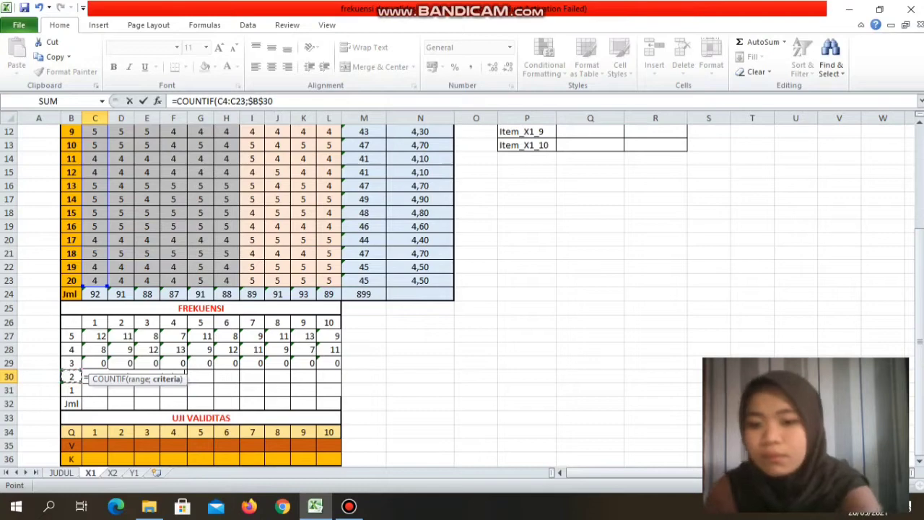
text())
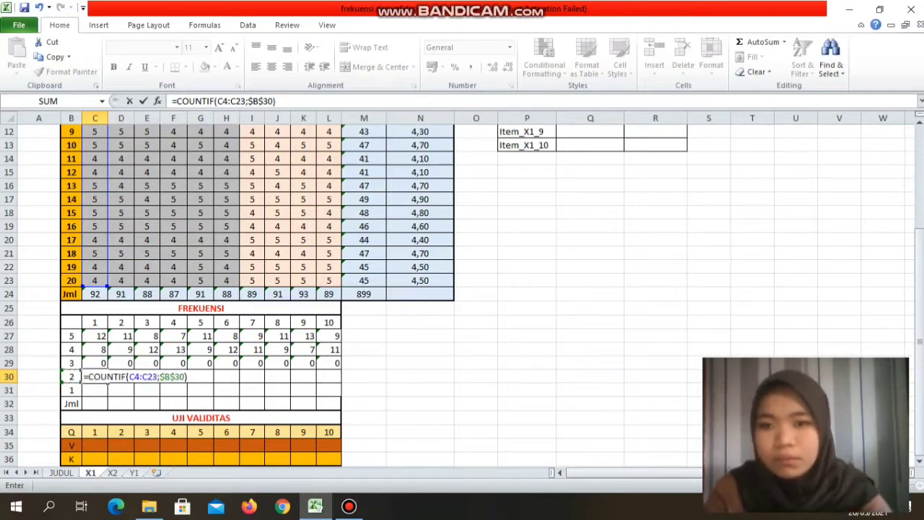
key(Return)
key(Up)
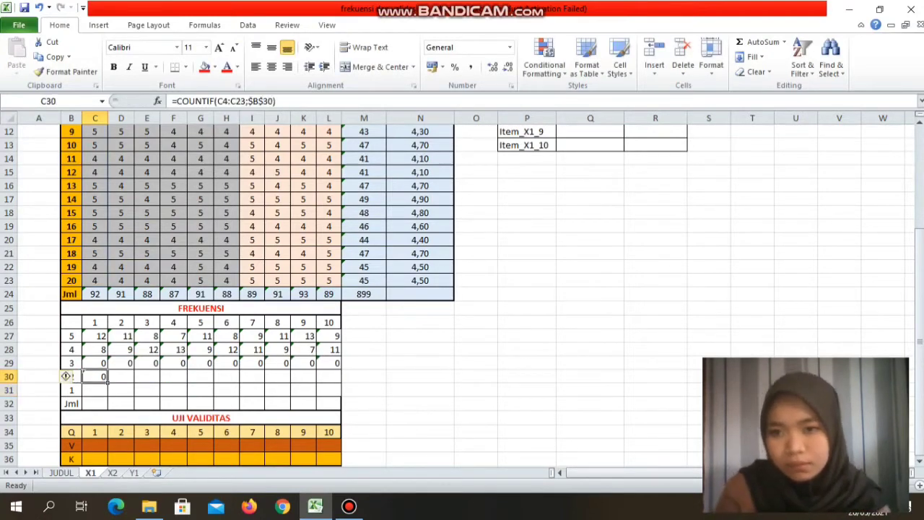
drag(108, 383, 338, 380)
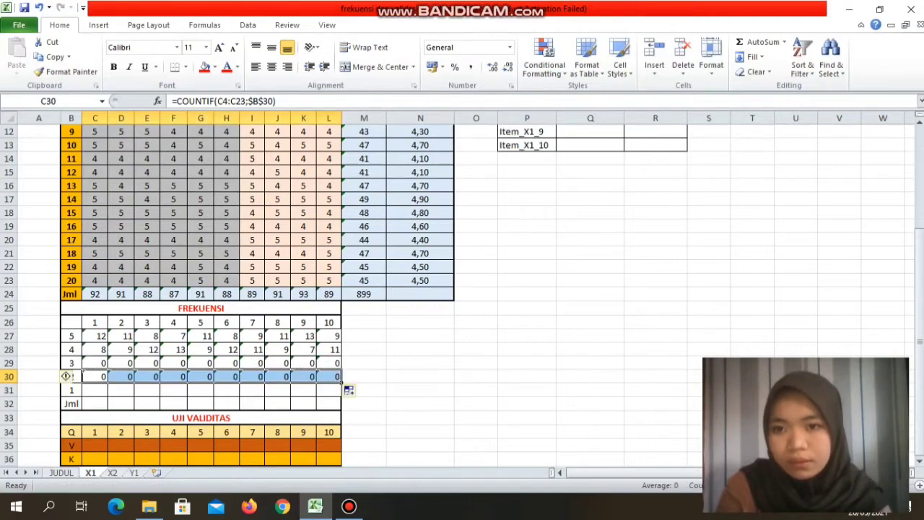
- Enter =COUNTIF(C4:C23;$B$31) in C31 and copy it across the score 1 row to L31
click(94, 390)
text(=COUNTIF)
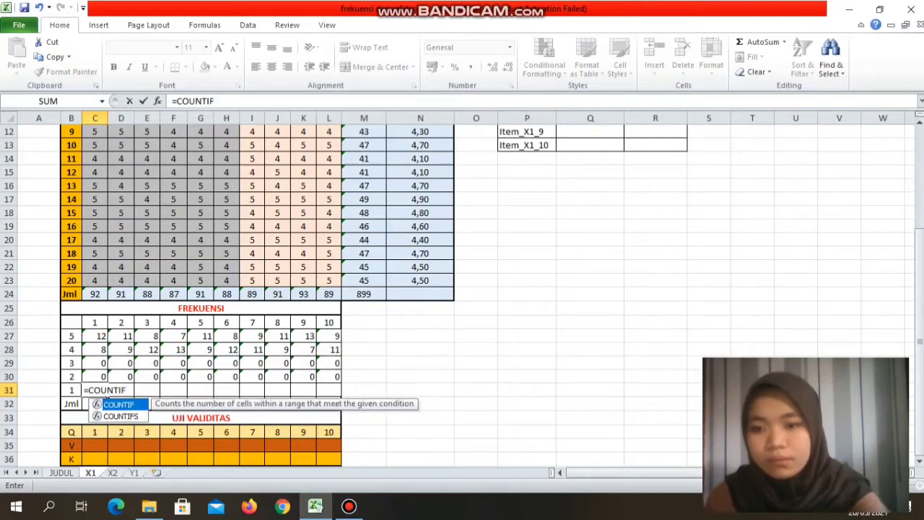
text(()
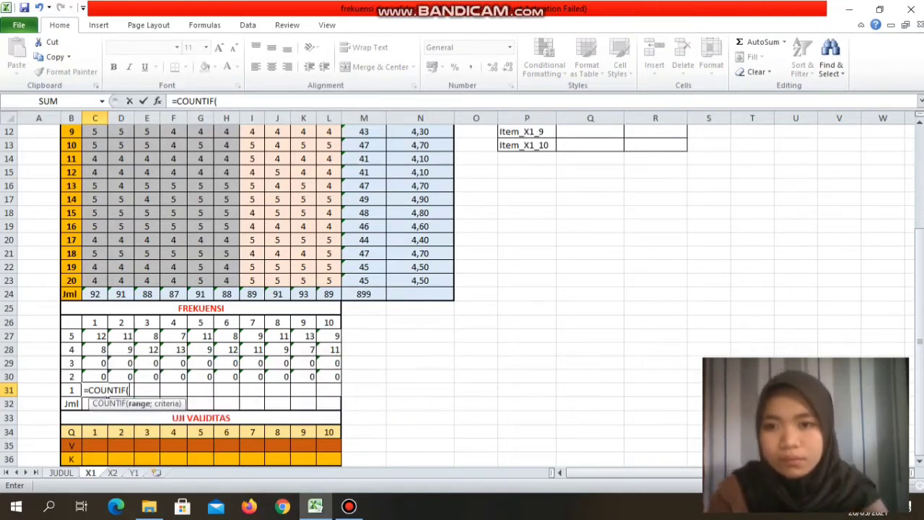
drag(94, 281, 95, 159)
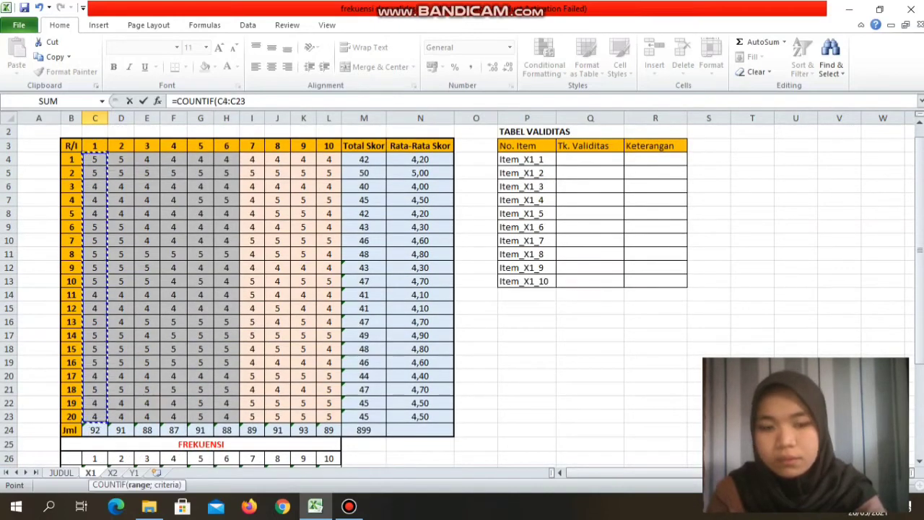
text(;)
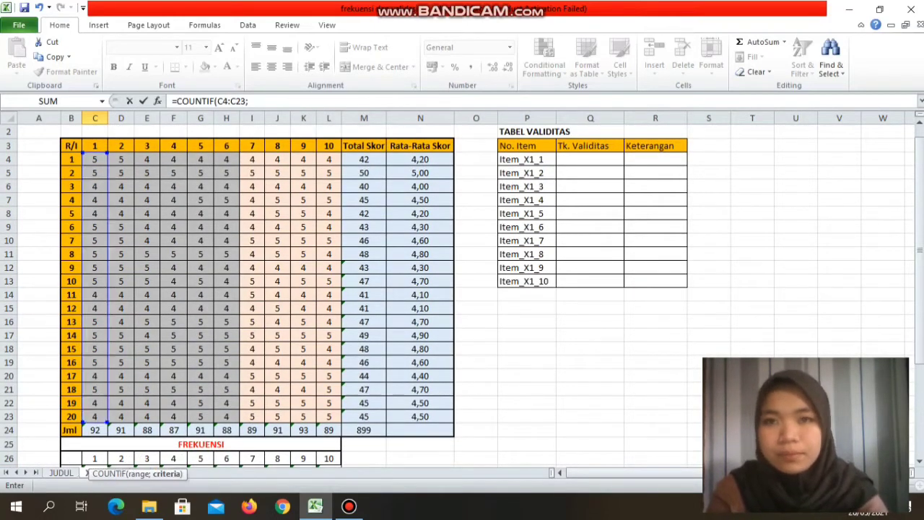
drag(920, 212, 919, 303)
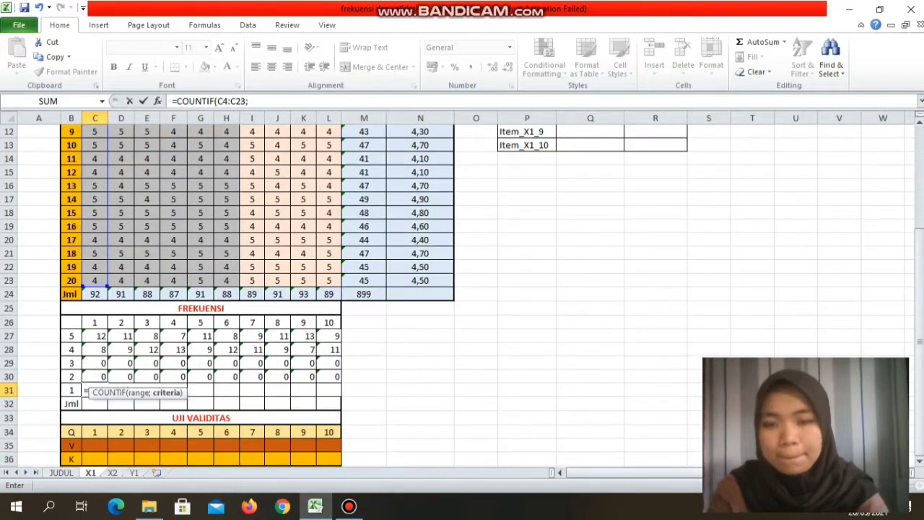
click(71, 390)
key(F4)
text())
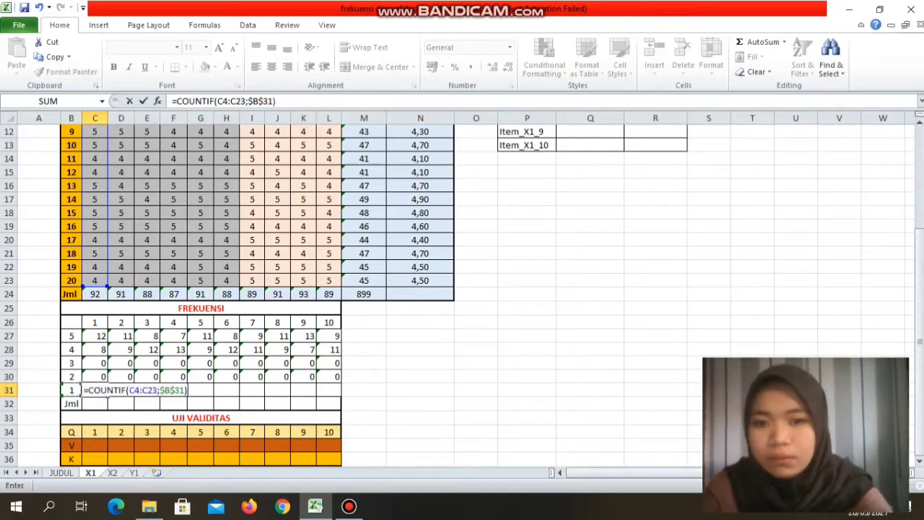
key(Return)
click(95, 390)
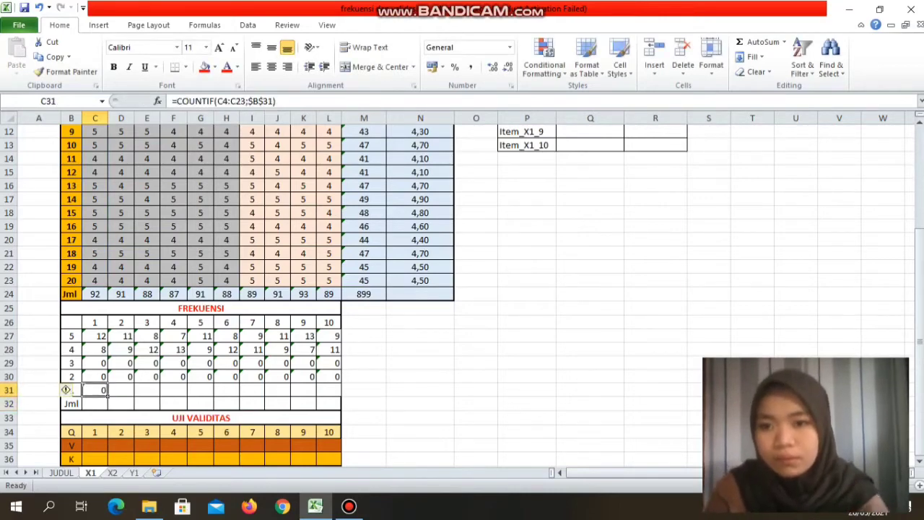
drag(107, 396, 336, 394)
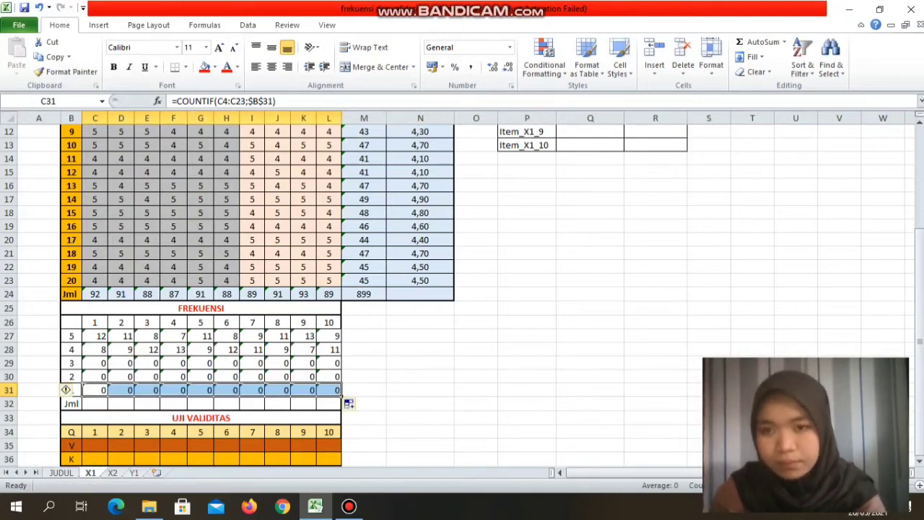
- Fill the frequency table's Jml row, C32:L32, with AutoSum totals of rows 27 to 31
click(148, 349)
drag(100, 337, 334, 404)
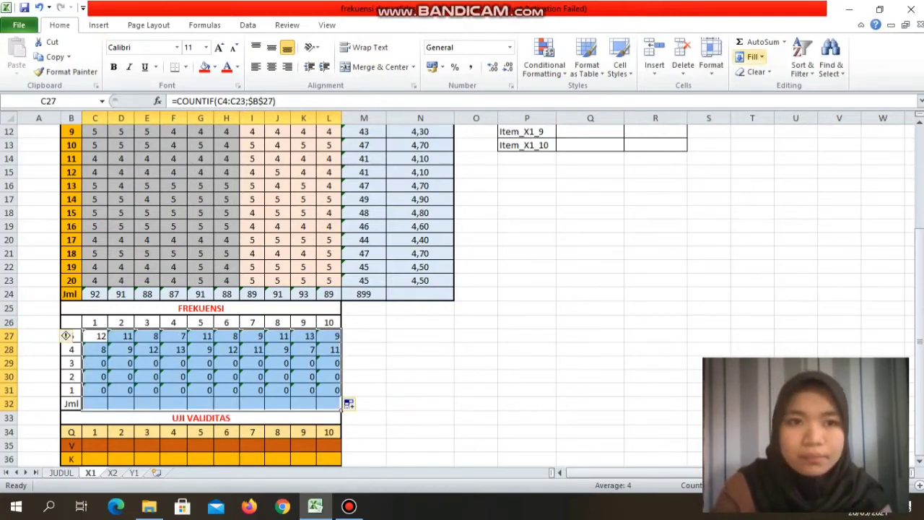
click(756, 42)
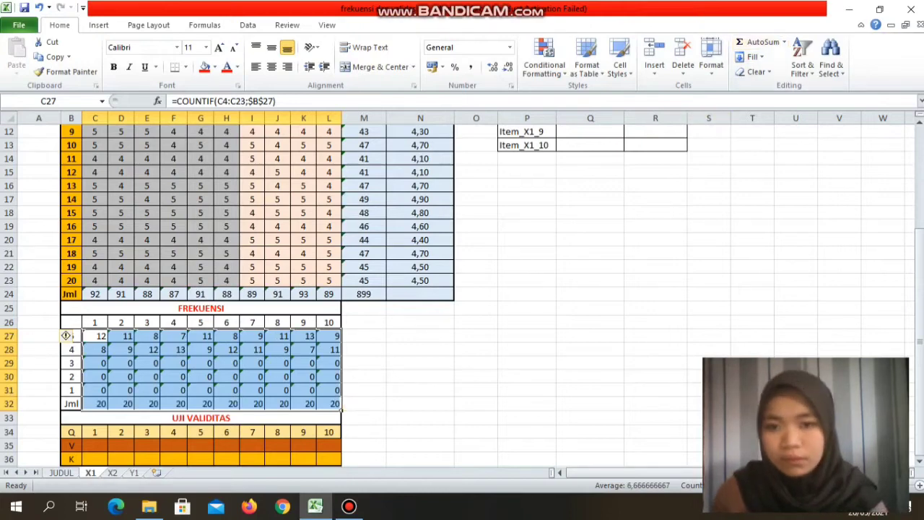
click(94, 350)
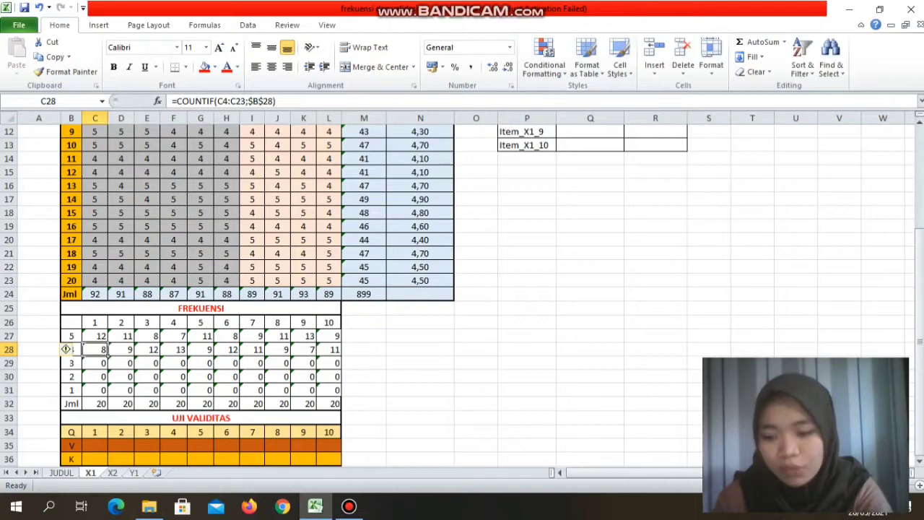
click(101, 404)
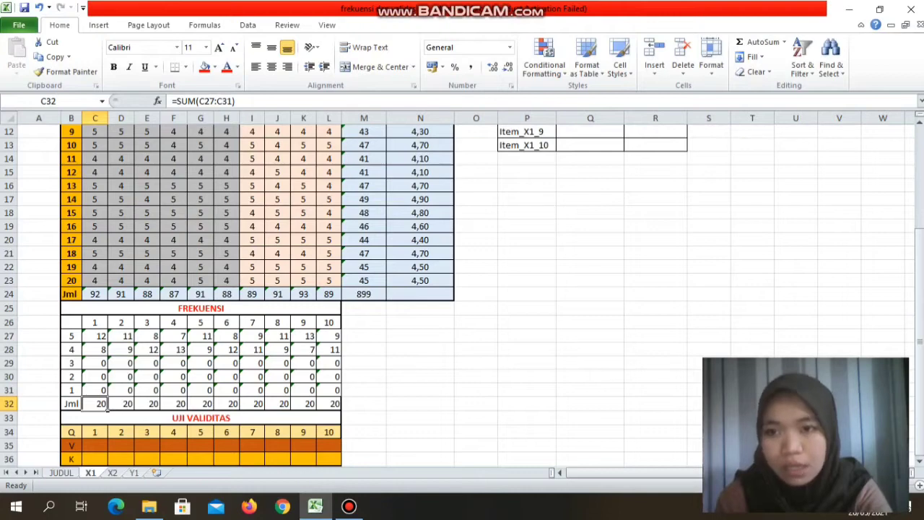
click(94, 349)
click(94, 337)
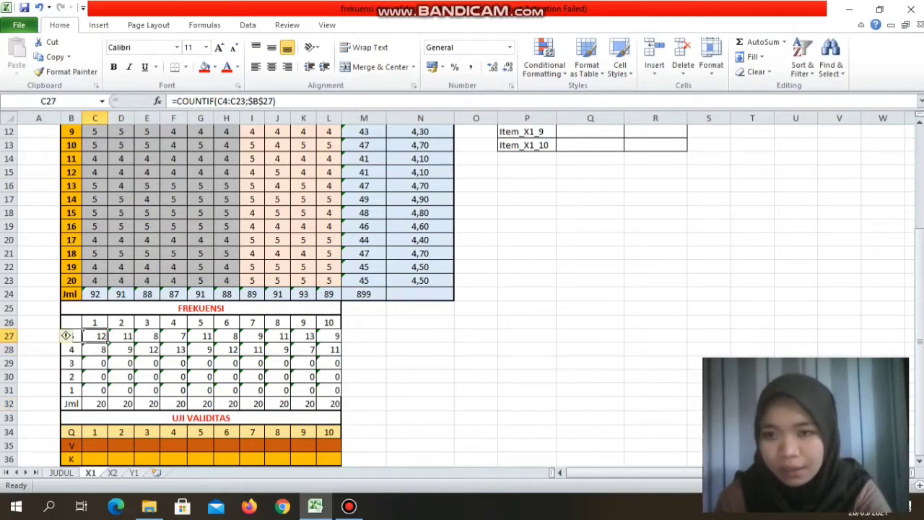
click(95, 350)
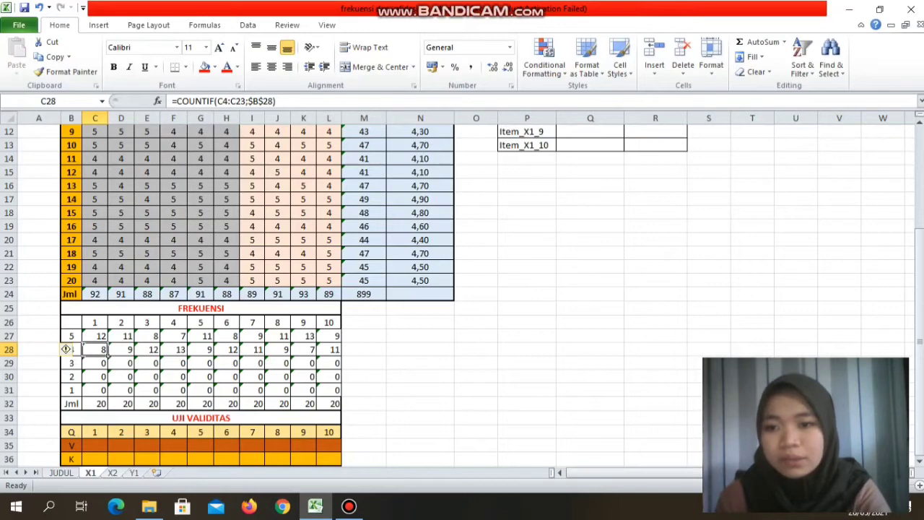
- On sheet X2, start a COUNTIF formula in C27 of the FREKUENSI table with C4:C23 as its range
key(ctrl+Page_Down)
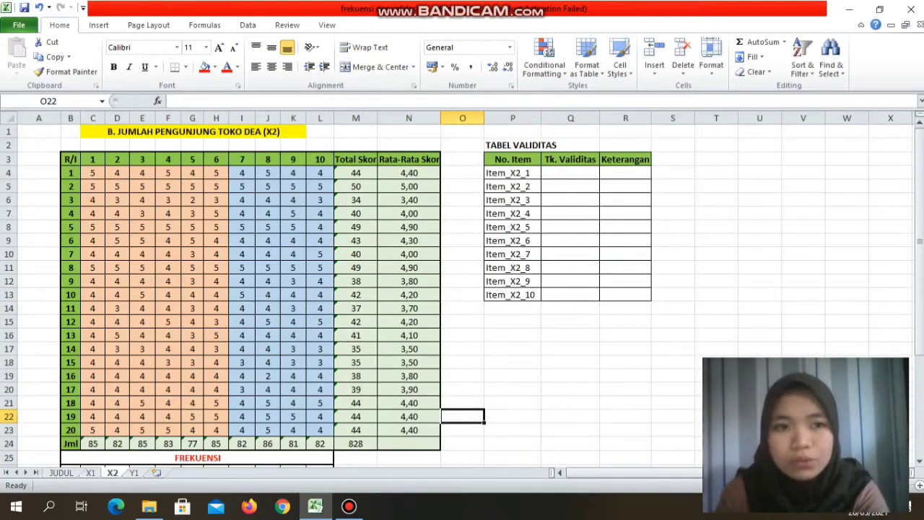
click(920, 149)
click(920, 198)
drag(920, 199, 919, 218)
click(92, 336)
text(=)
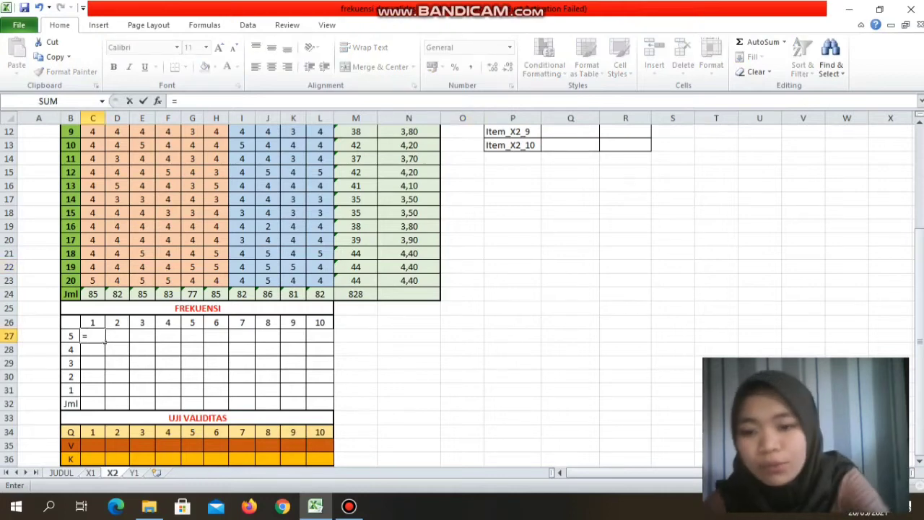
text(COUNTIF()
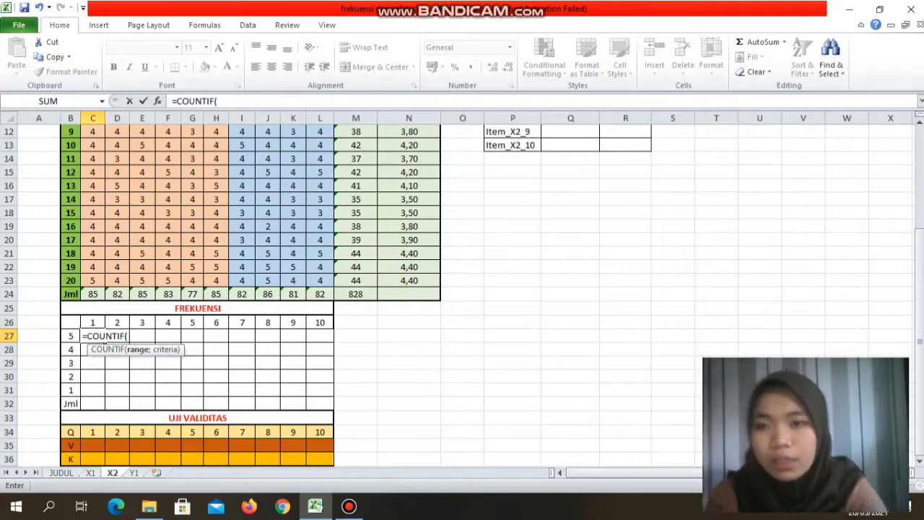
drag(92, 280, 99, 156)
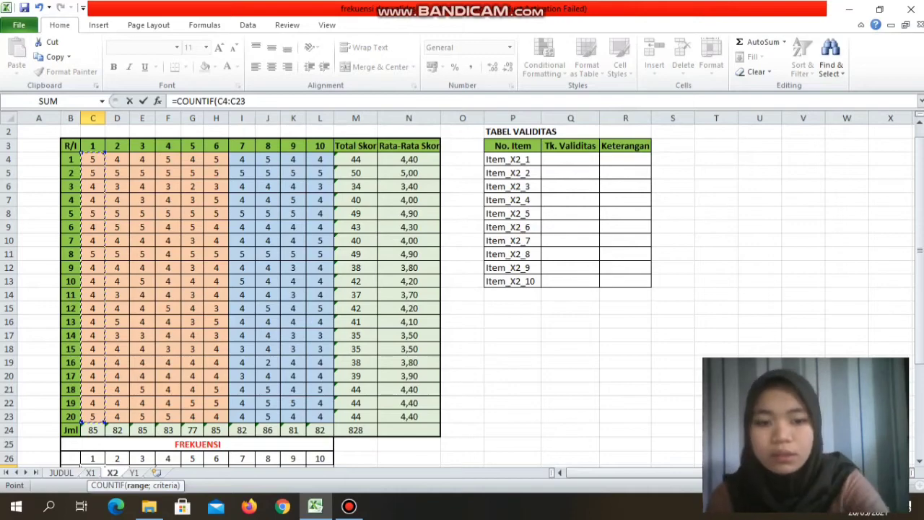
text(;)
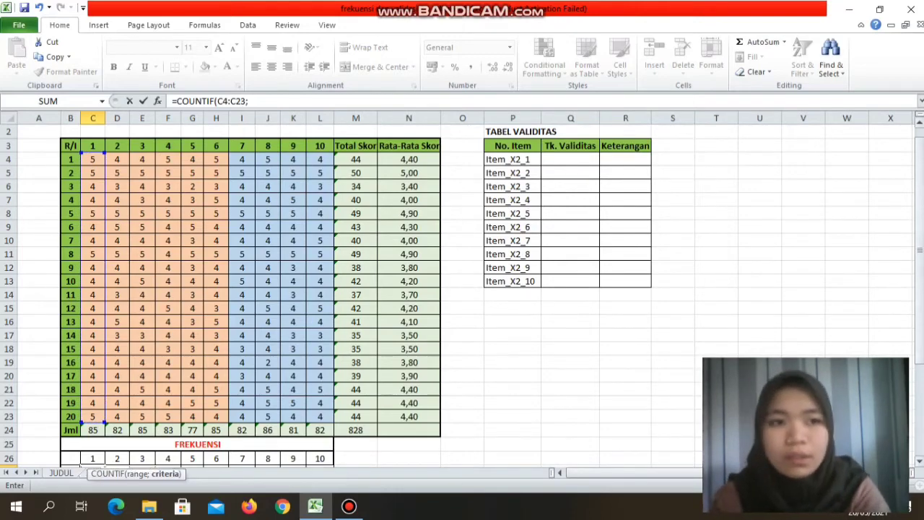
- Complete the C27 formula with $B$27 as the absolute criteria and copy it across the score 5 row to L27
scroll(289, 289, down, 2)
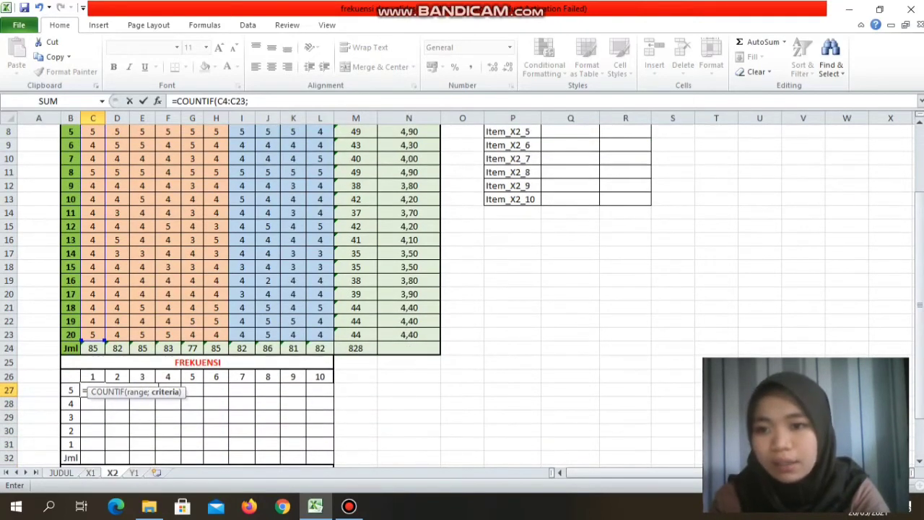
click(71, 390)
key(F4)
text())
key(Return)
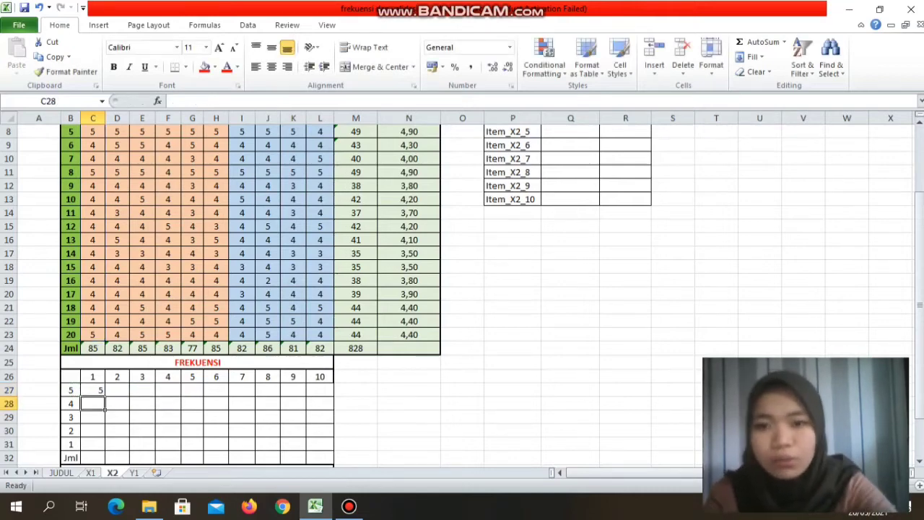
click(92, 390)
drag(105, 396, 328, 393)
click(320, 403)
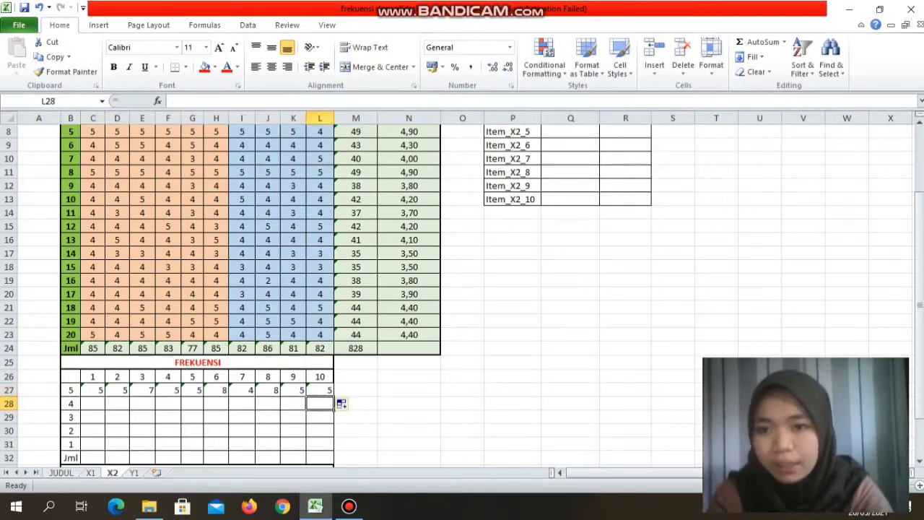
- Enter =COUNTIF(C4:C23;$B$28) in C28 of the FREKUENSI table and copy it across the score 4 row to L28
click(101, 404)
text(=)
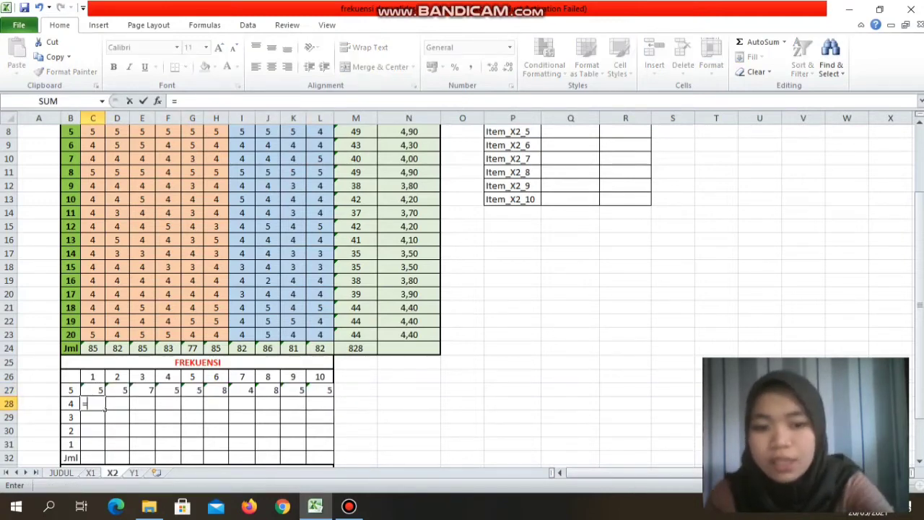
text(COU)
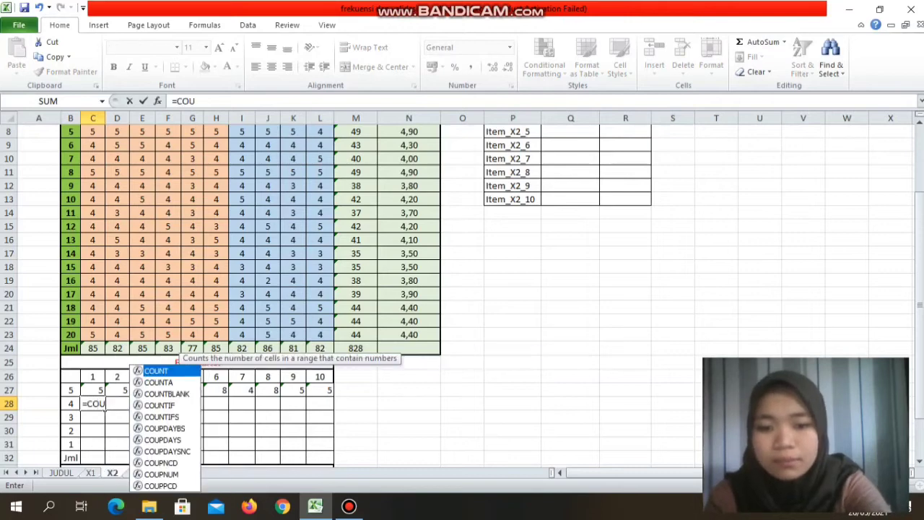
text(NTIF()
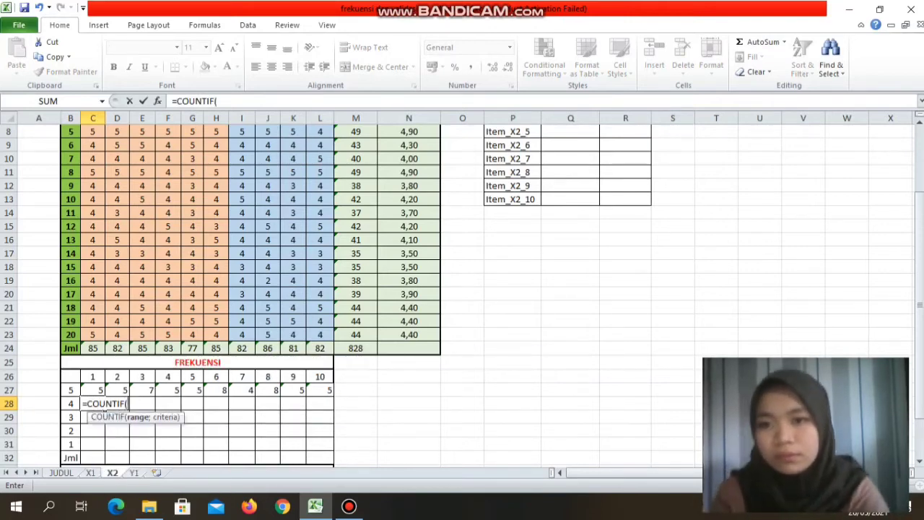
drag(92, 334, 93, 159)
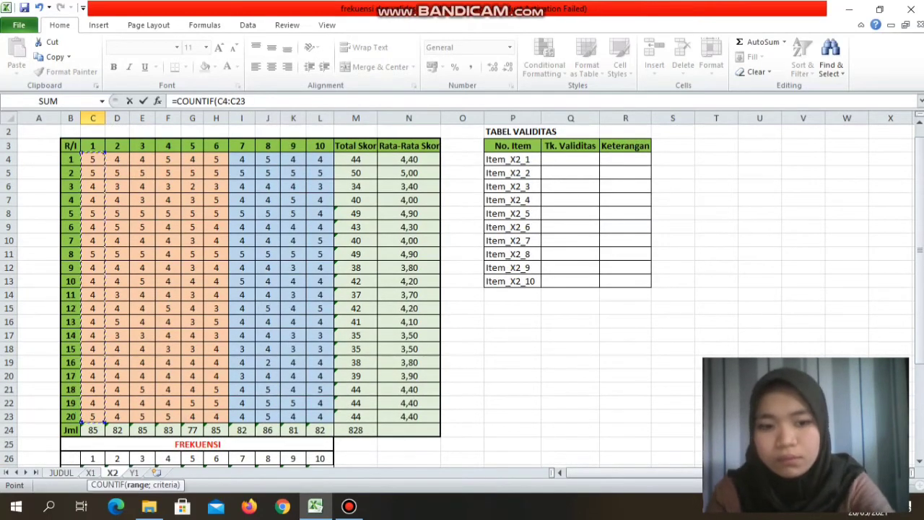
text(;)
drag(920, 218, 920, 310)
click(71, 349)
key(F4)
text())
key(Return)
key(Up)
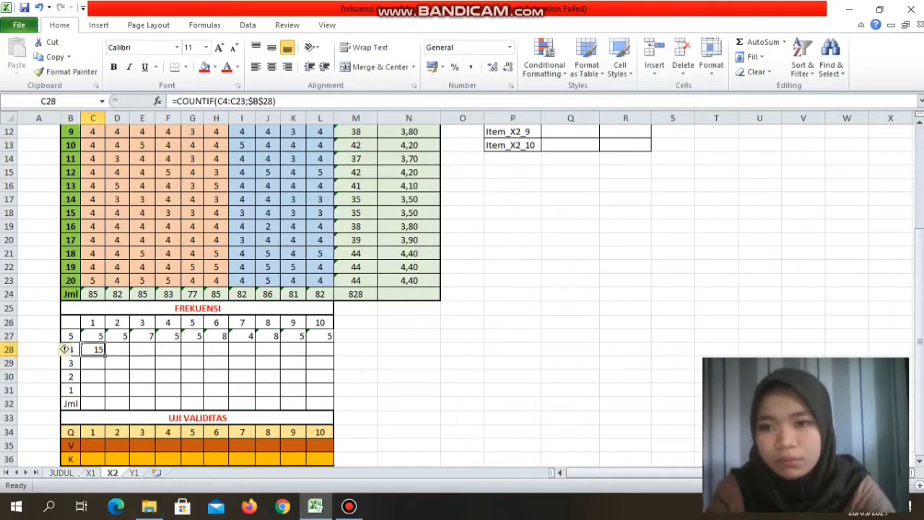
drag(105, 355, 320, 353)
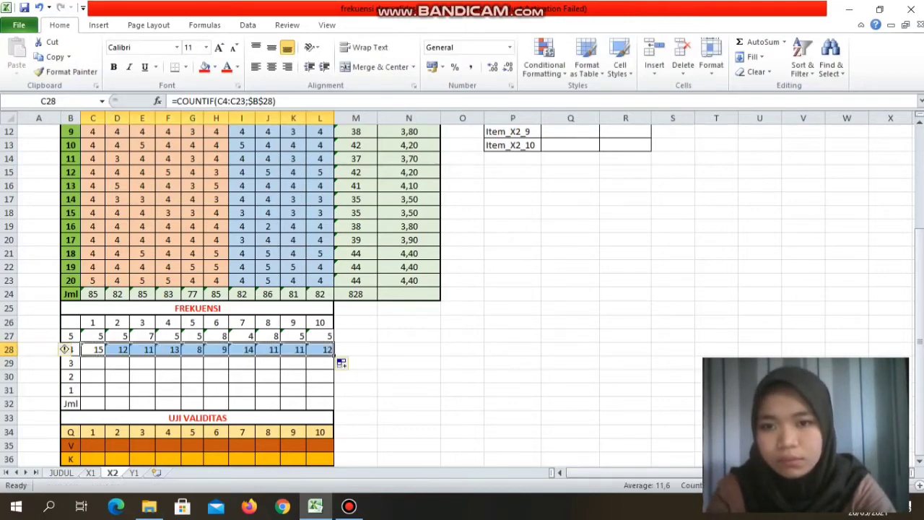
click(320, 363)
- Enter =COUNTIF(C4:C23;$B$29) in C29 and copy it across the score 3 row to L29
click(93, 364)
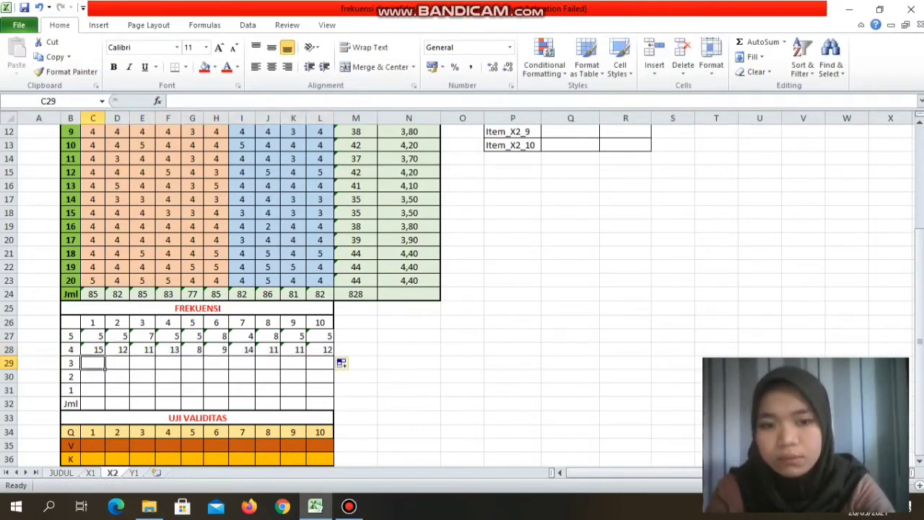
text(=COU)
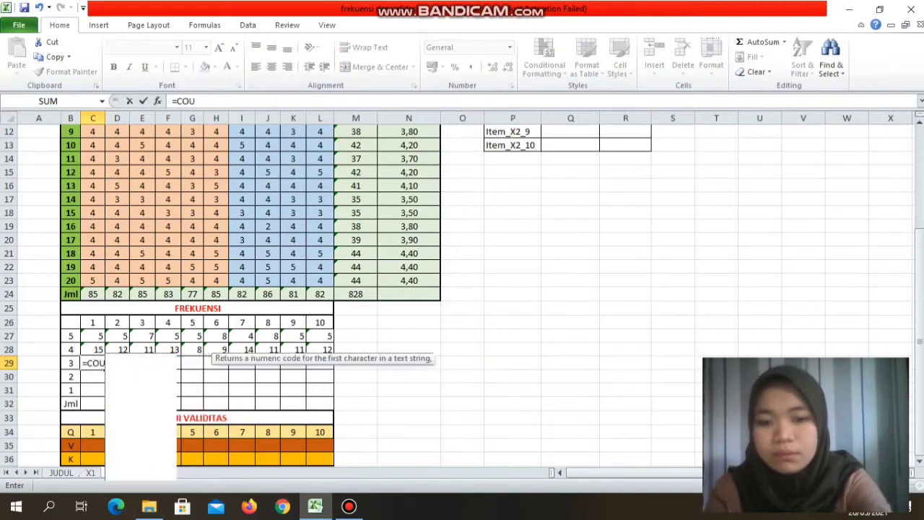
text(NTIF()
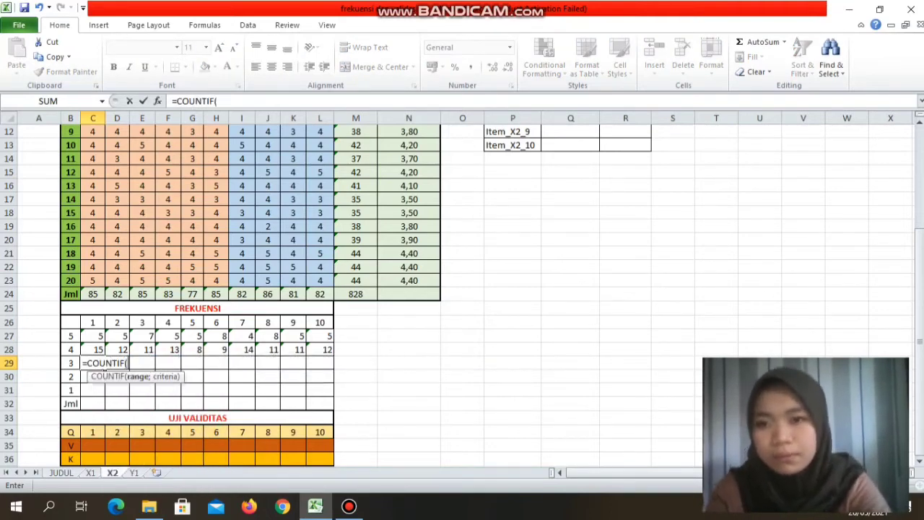
drag(93, 280, 93, 159)
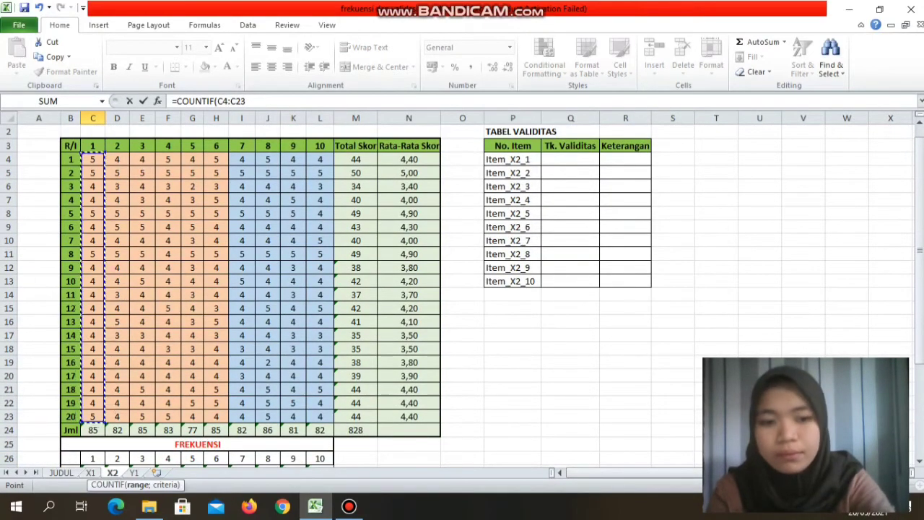
text(;)
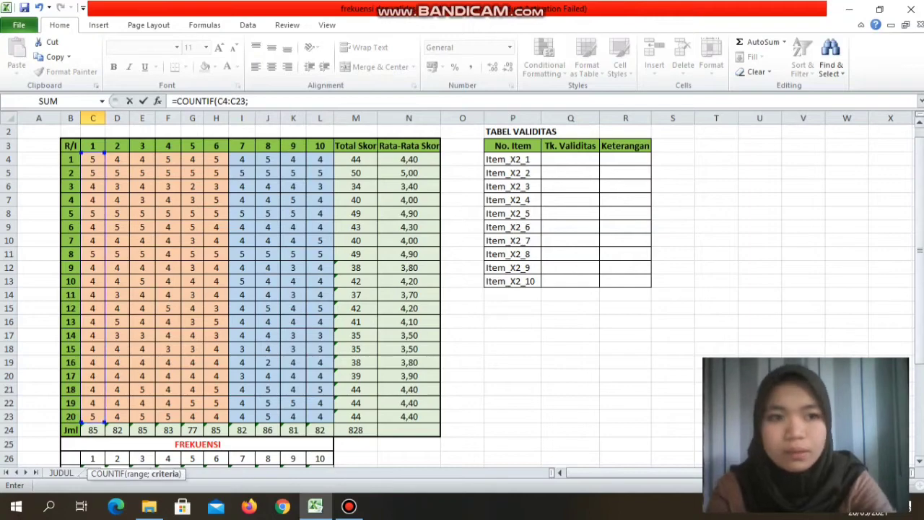
drag(919, 216, 919, 306)
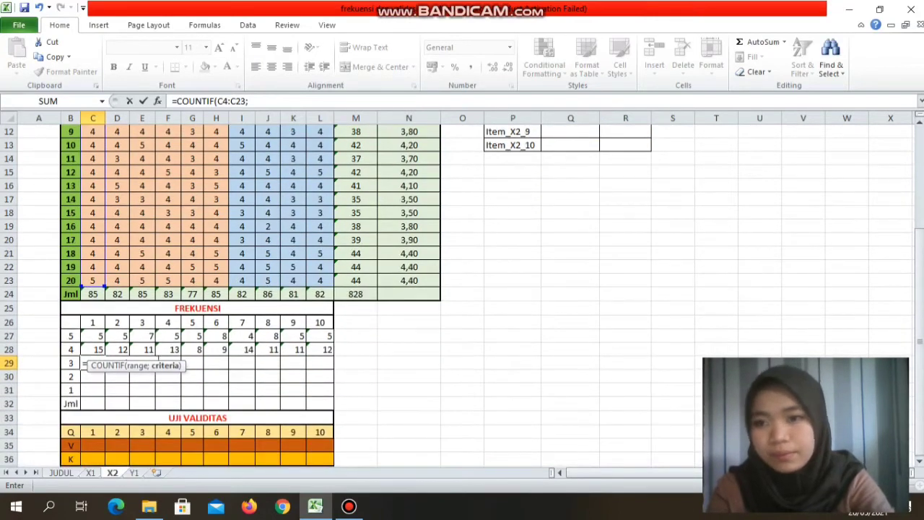
click(71, 364)
key(F4)
text())
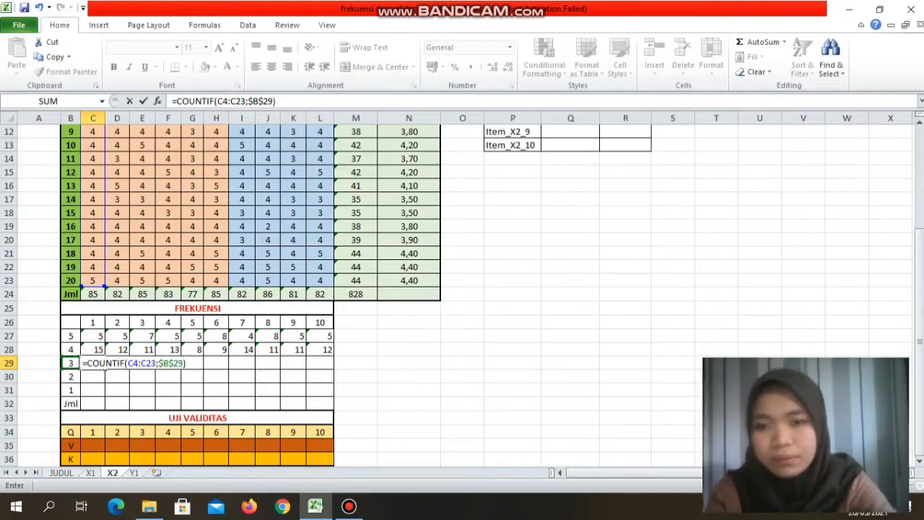
key(Return)
key(Up)
drag(104, 366, 329, 365)
- Enter =COUNTIF(C4:C23;$B$30) in C30 and copy it across the score 2 row to L30
key(Down)
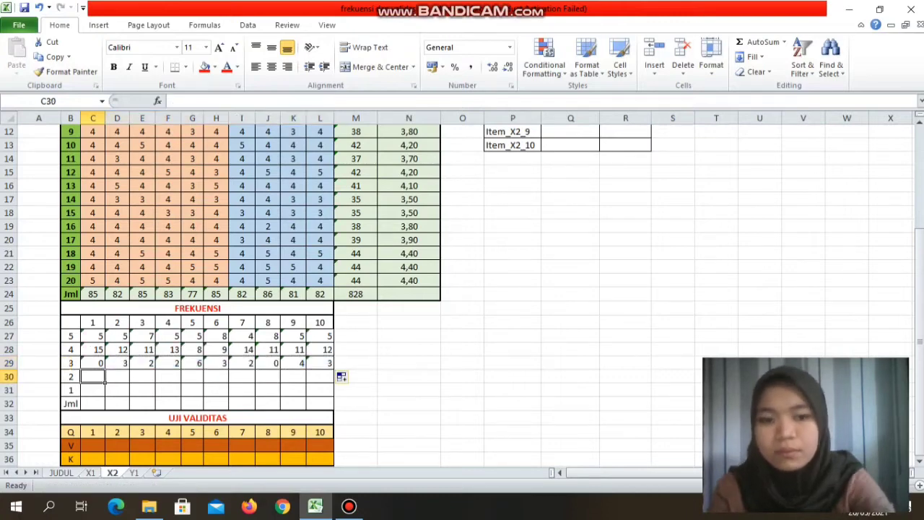
text(=COUNT)
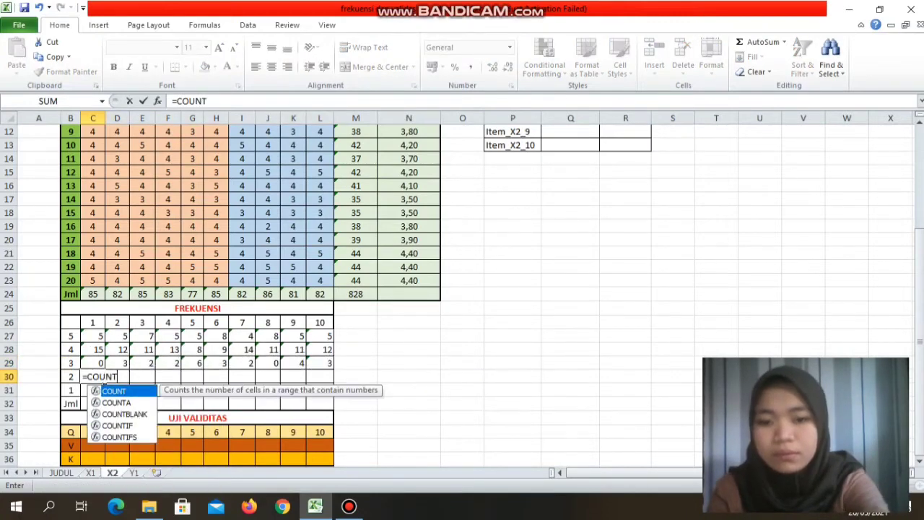
text(IF()
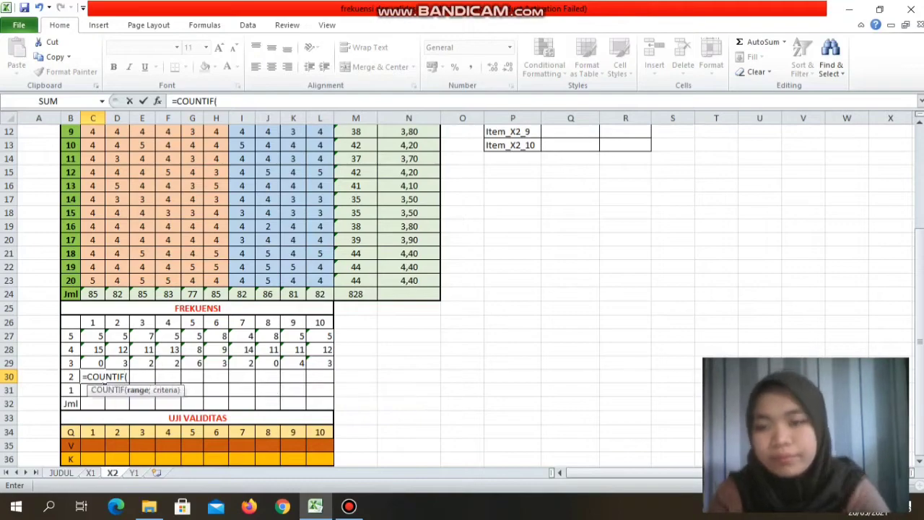
drag(92, 280, 93, 159)
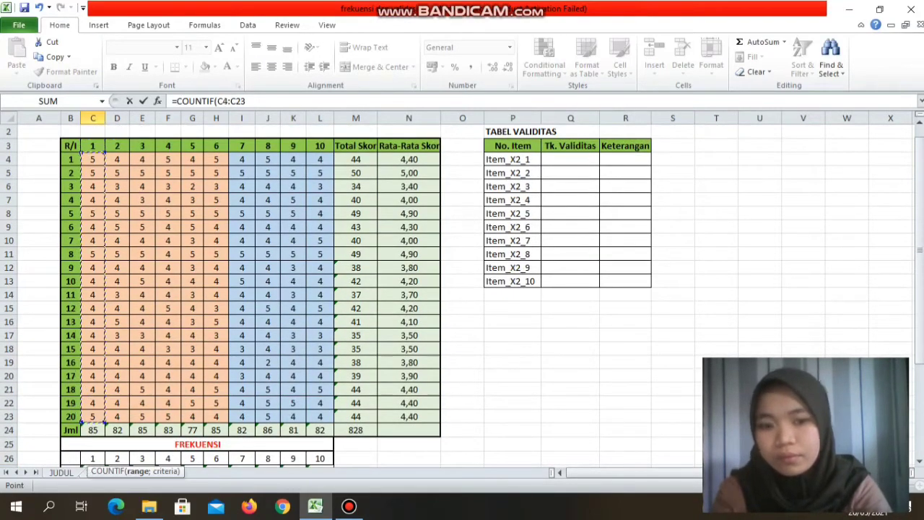
text(;)
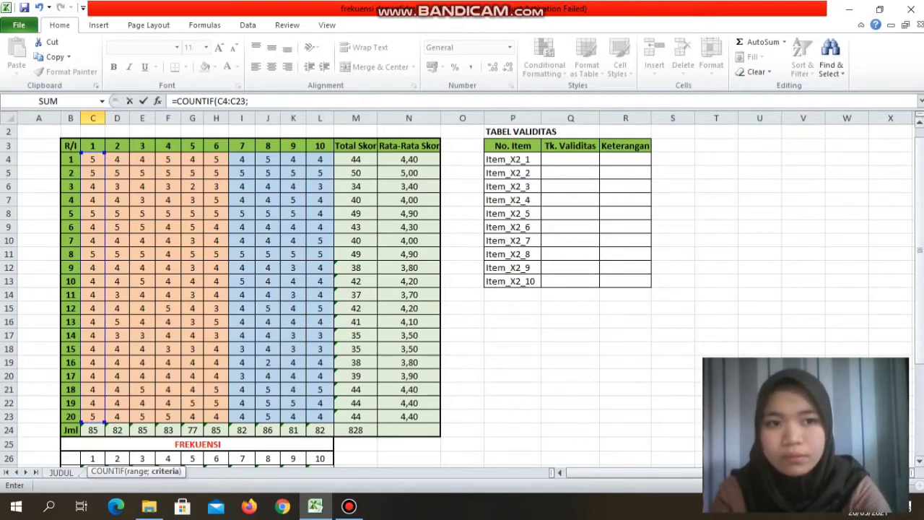
key(Left)
key(F4)
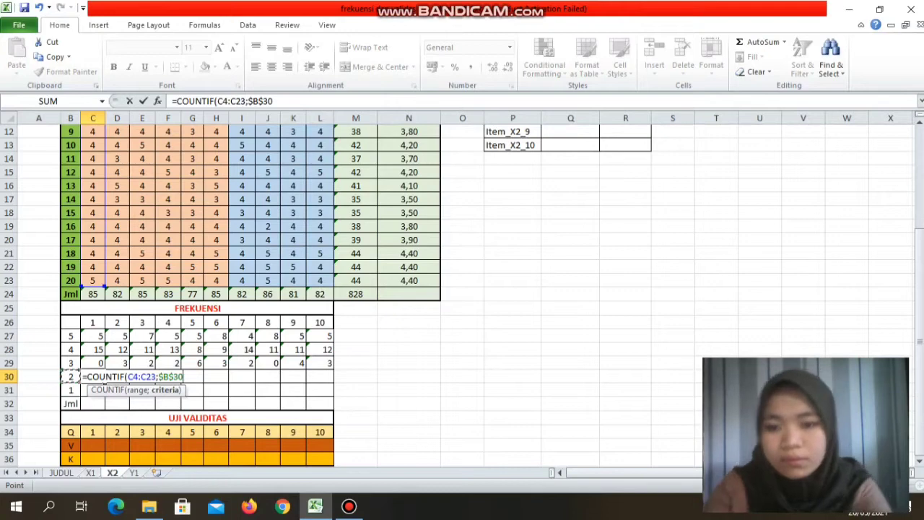
text())
key(Return)
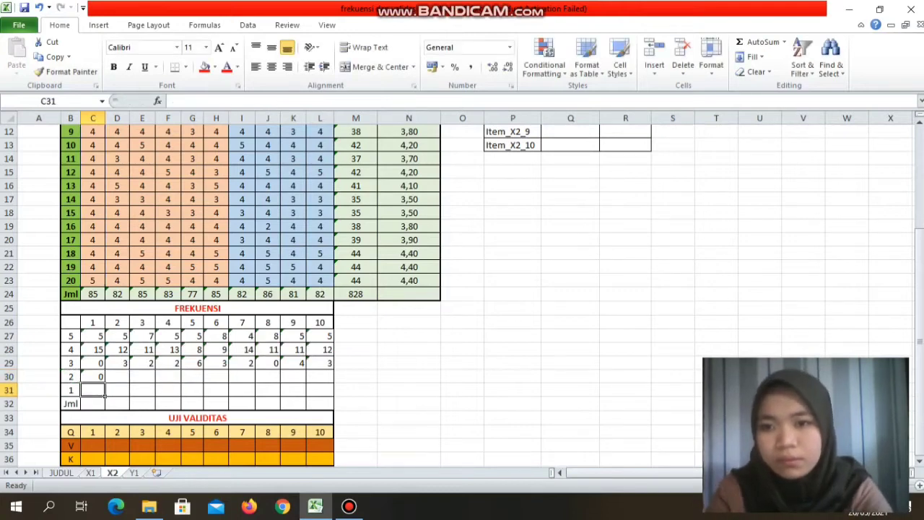
key(Up)
drag(106, 384, 333, 383)
- Enter =COUNTIF(C4:C23;$B$31) in C31 and copy it across the score 1 row to L31
key(Down)
text(=)
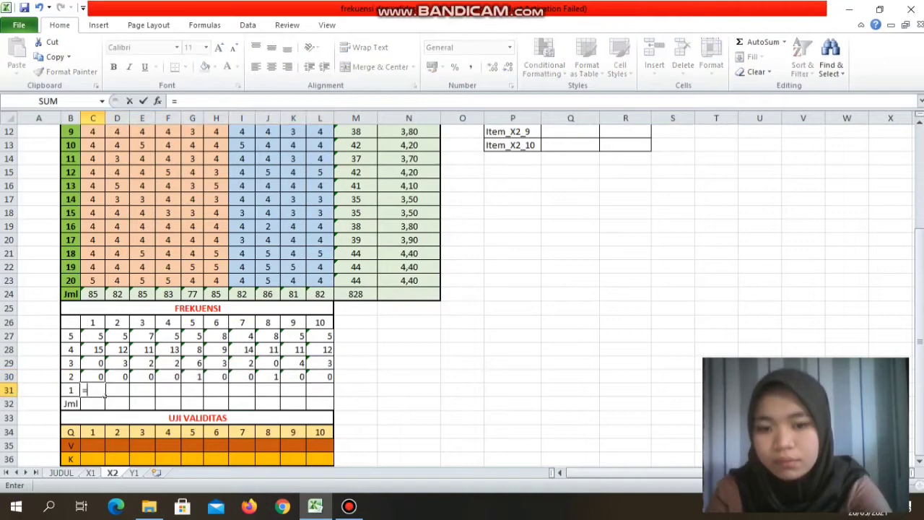
text(COUNTI)
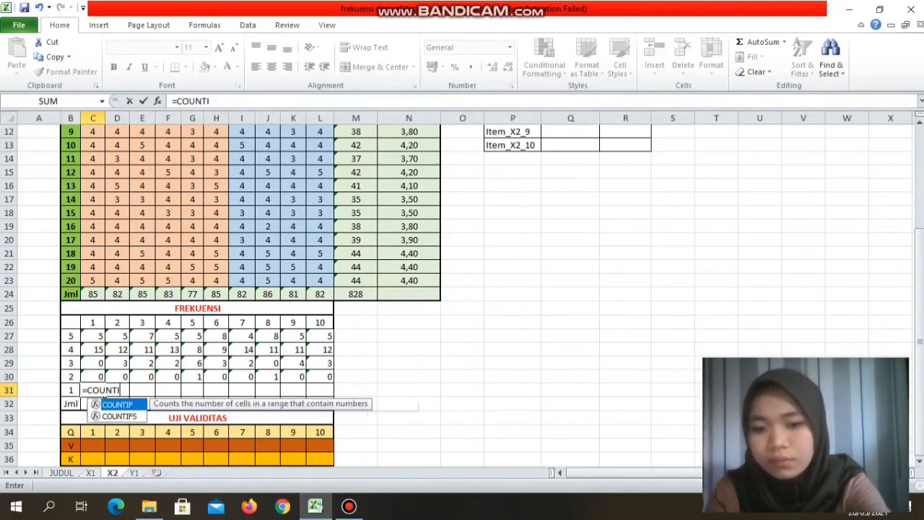
text(F()
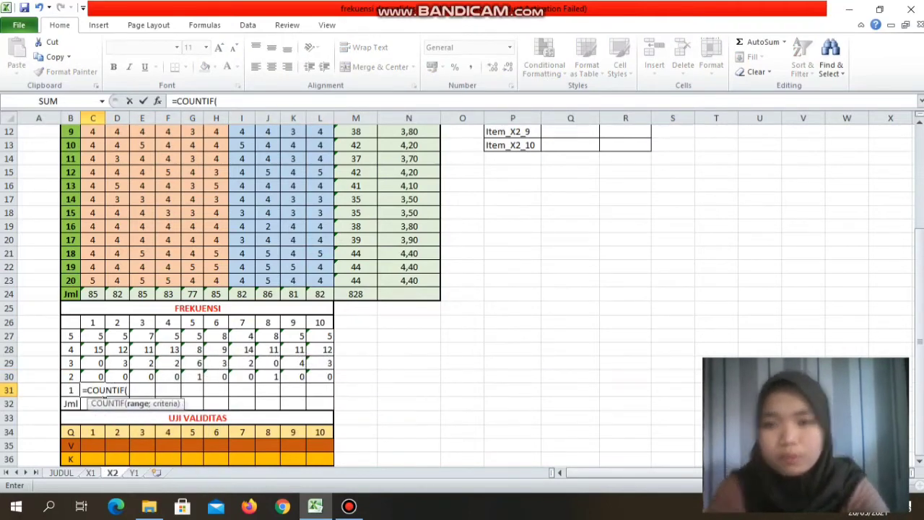
drag(93, 280, 92, 159)
text(;)
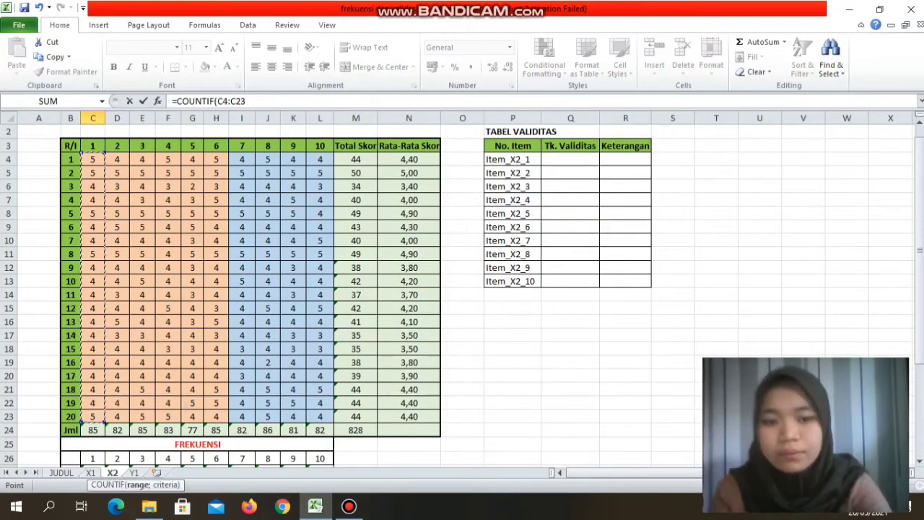
scroll(462, 289, down, 3)
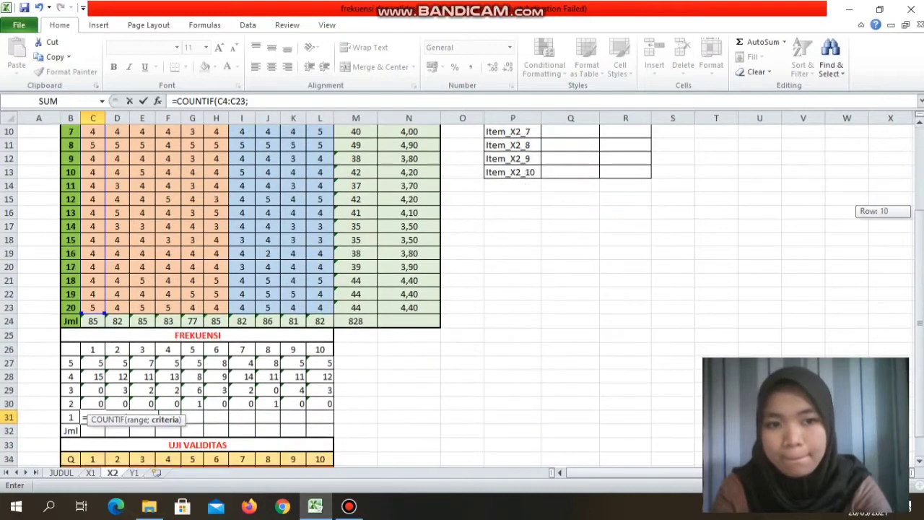
click(70, 403)
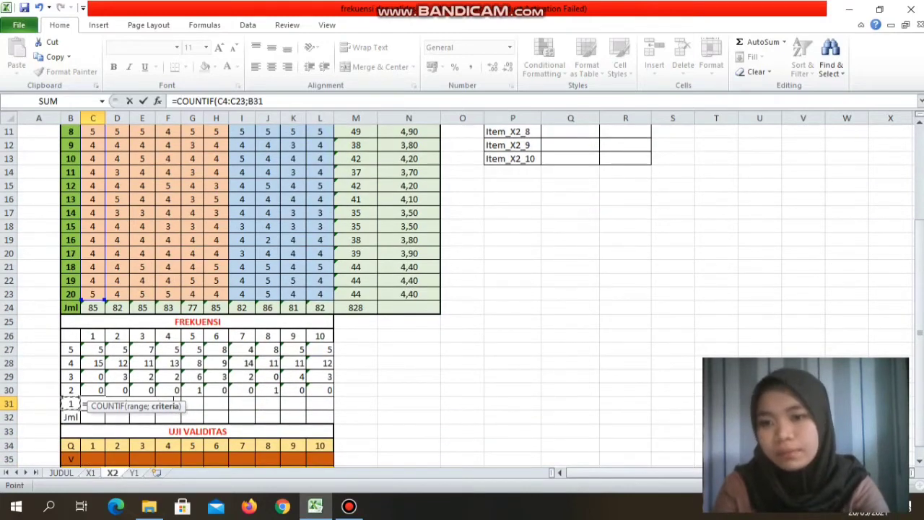
key(F4)
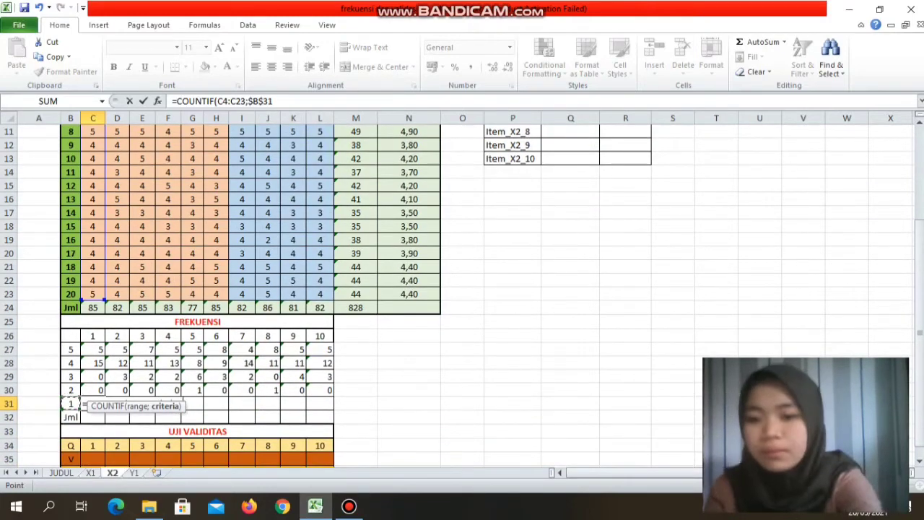
text())
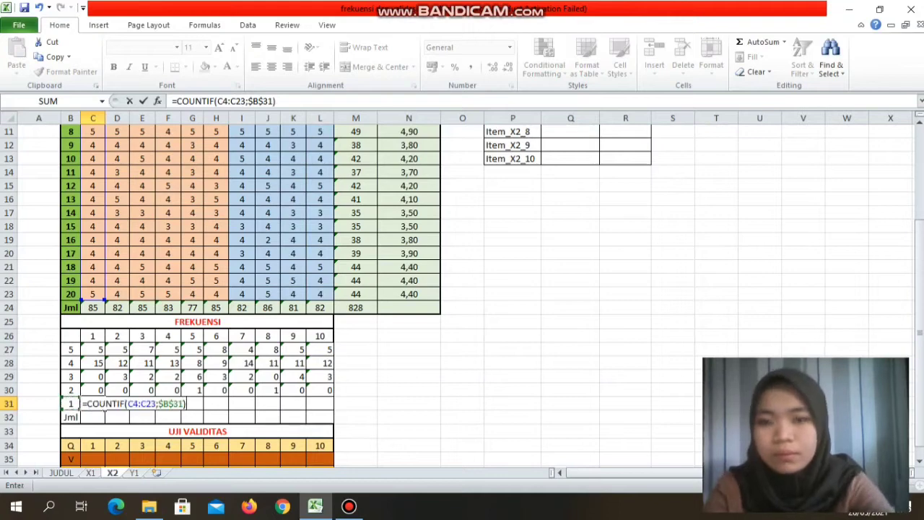
key(ctrl+Return)
drag(105, 409, 334, 409)
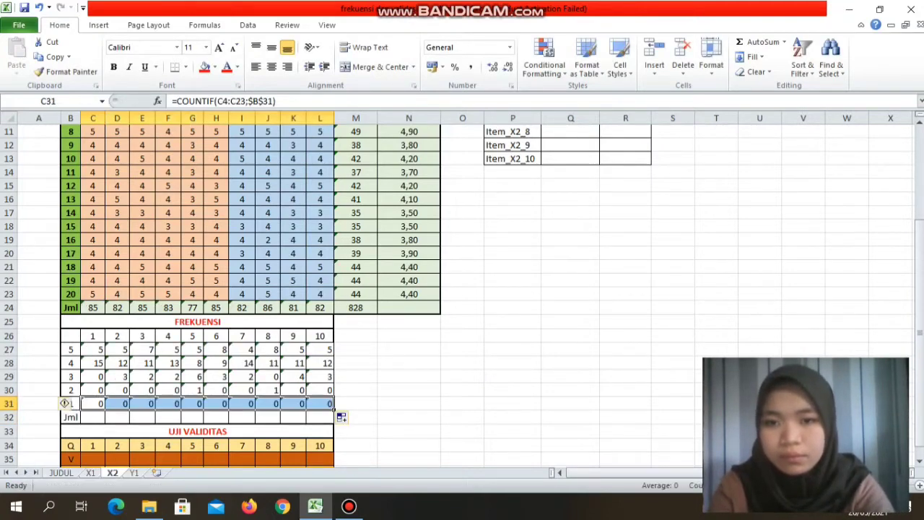
click(356, 403)
- Fill the X2 frequency table's Jml row, C32:L32, with AutoSum totals of rows 27 to 31
drag(101, 350, 320, 417)
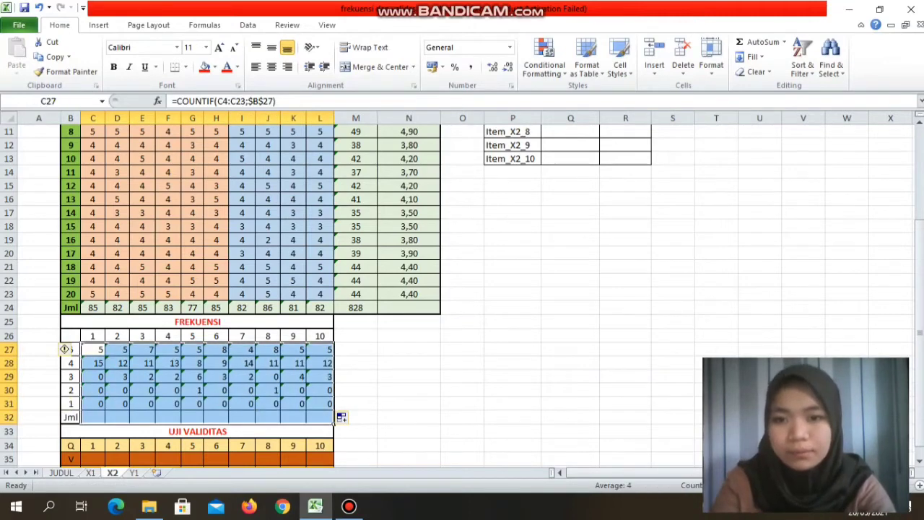
click(758, 42)
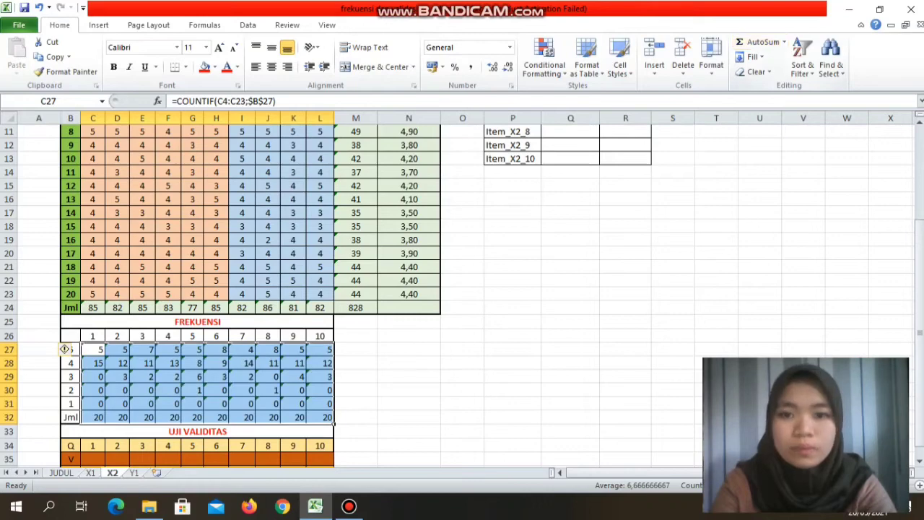
click(462, 349)
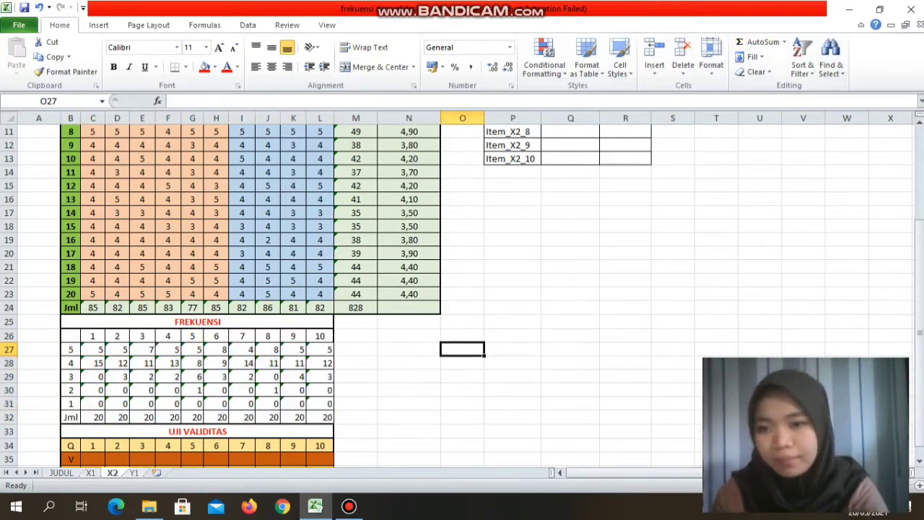
- On sheet Y1, enter =COUNTIF(C4:C23;$B$27) in C27 and copy it across the score 5 row to L27
key(ctrl+Page_Down)
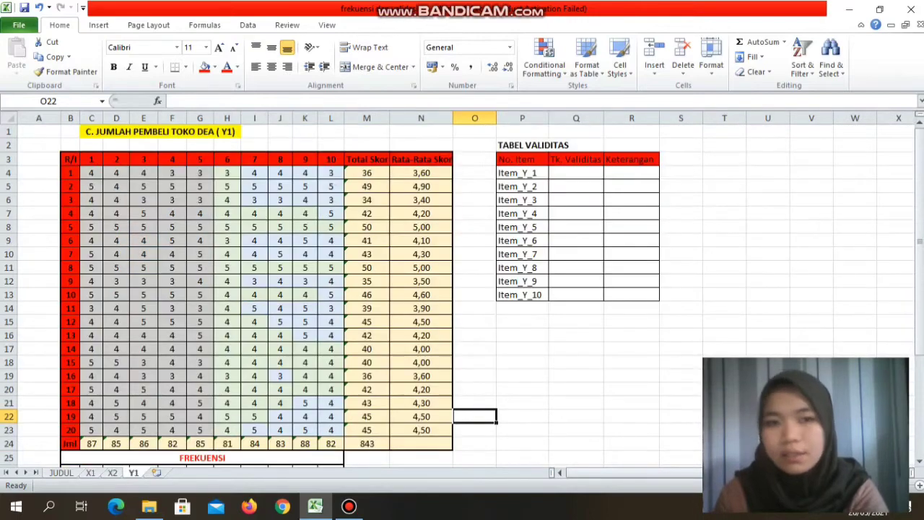
drag(919, 209, 919, 213)
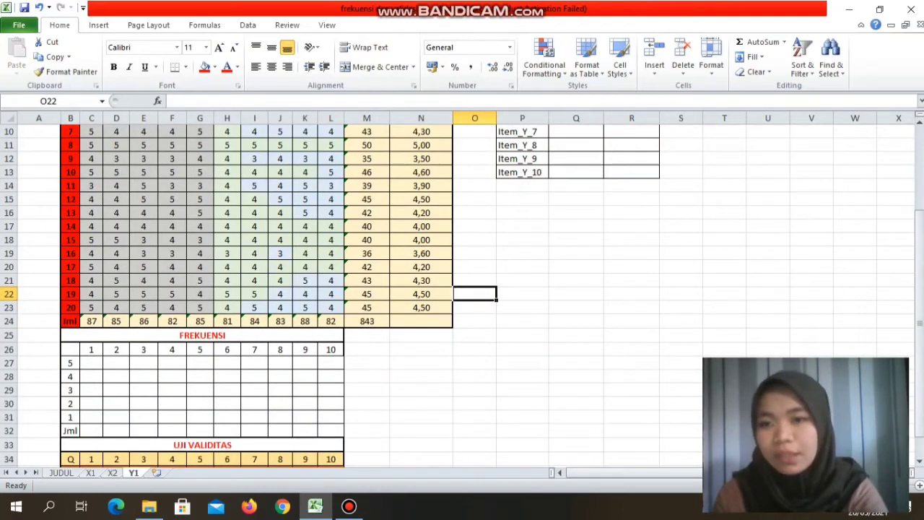
click(92, 363)
text(=)
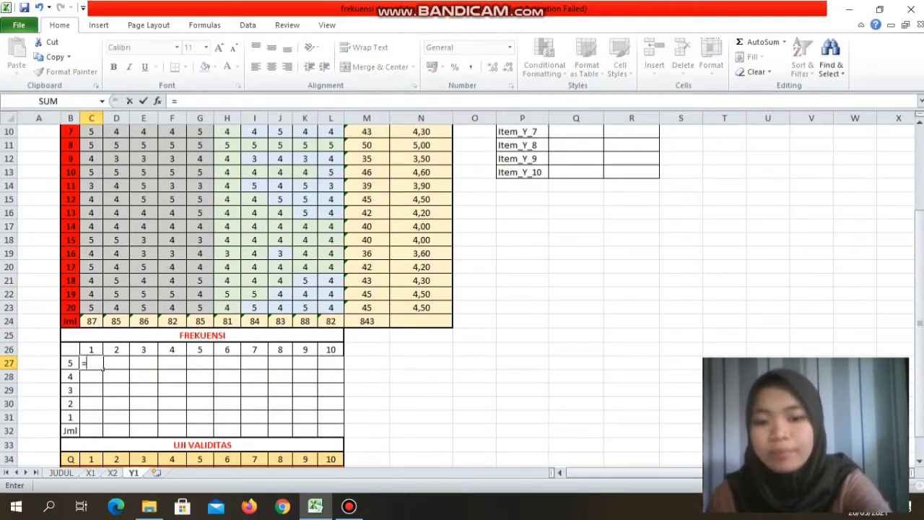
text(COUNTI)
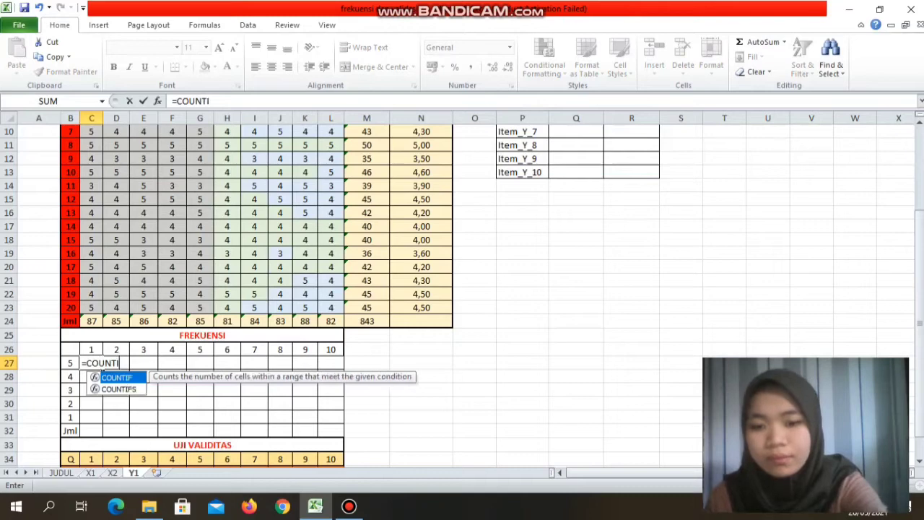
text(F()
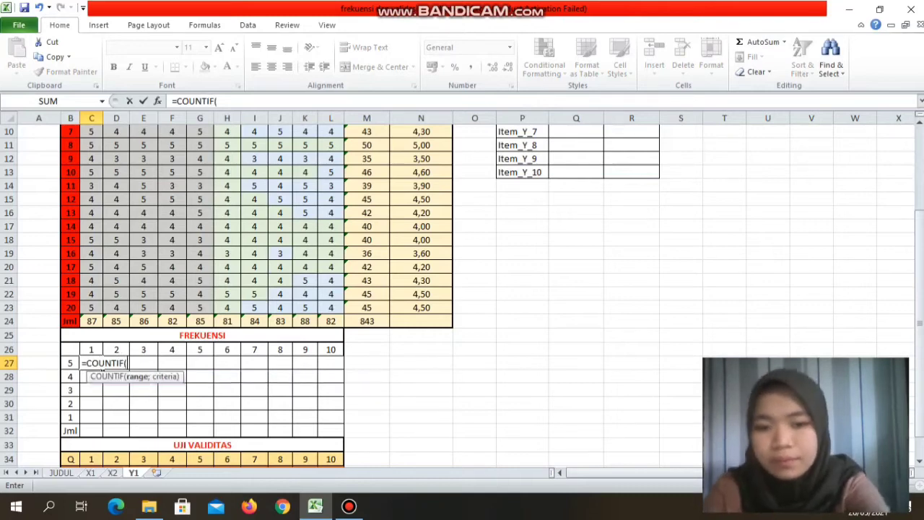
drag(91, 308, 91, 158)
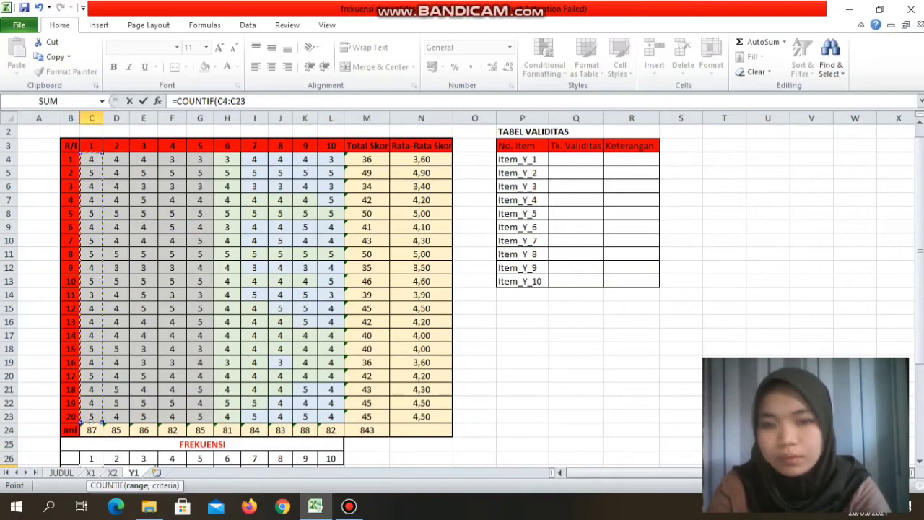
text(;)
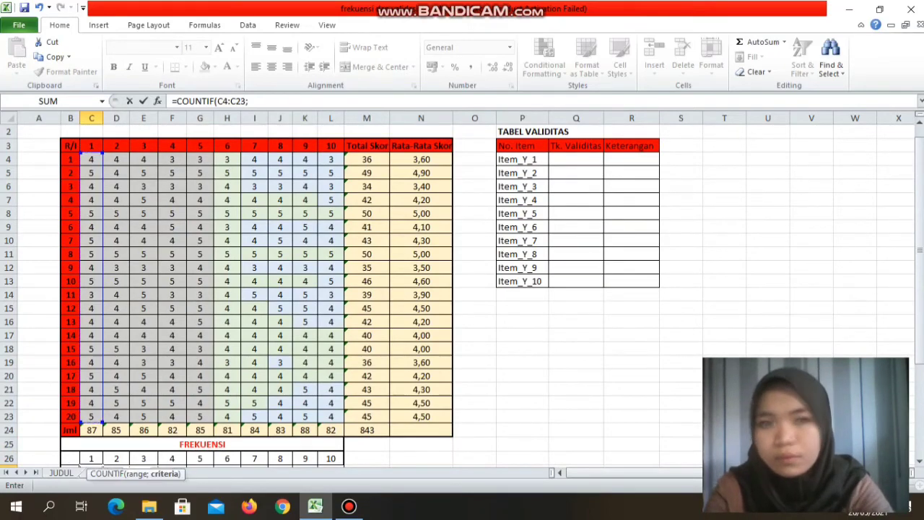
drag(920, 198, 920, 253)
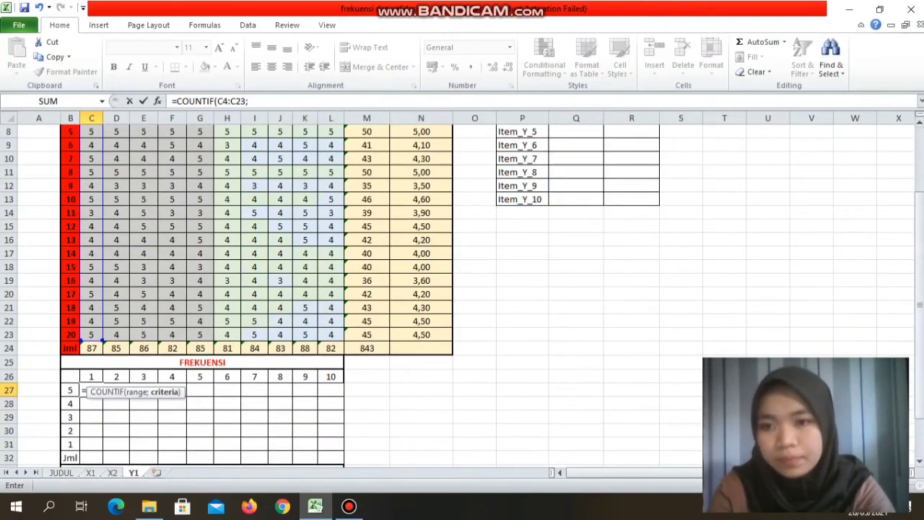
click(70, 390)
key(F4)
text())
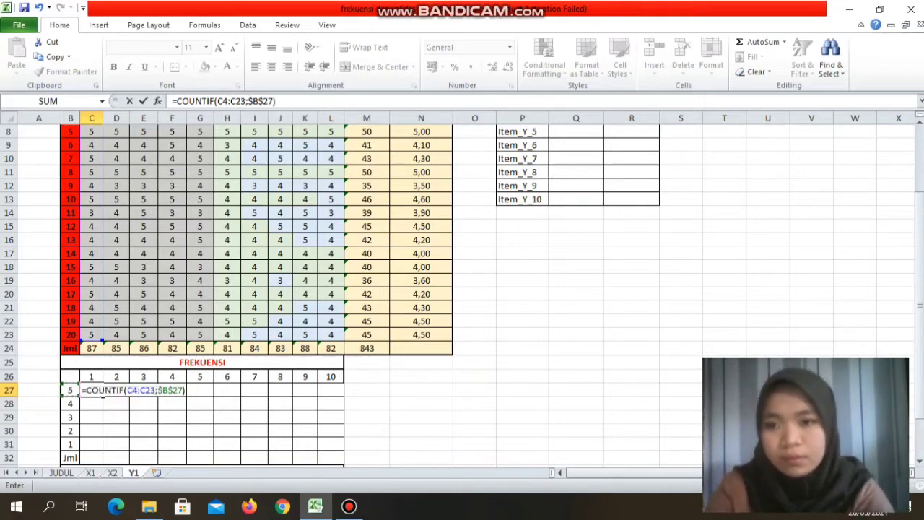
key(Return)
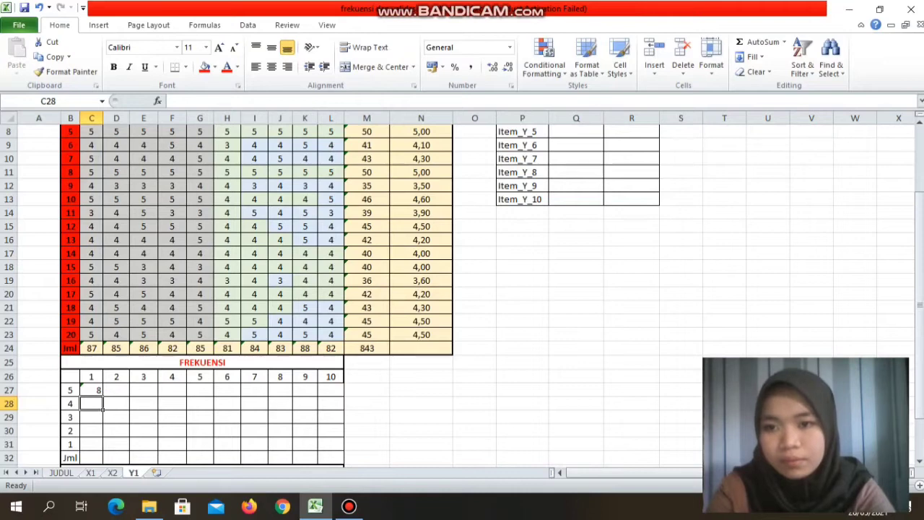
click(91, 390)
drag(102, 395, 339, 394)
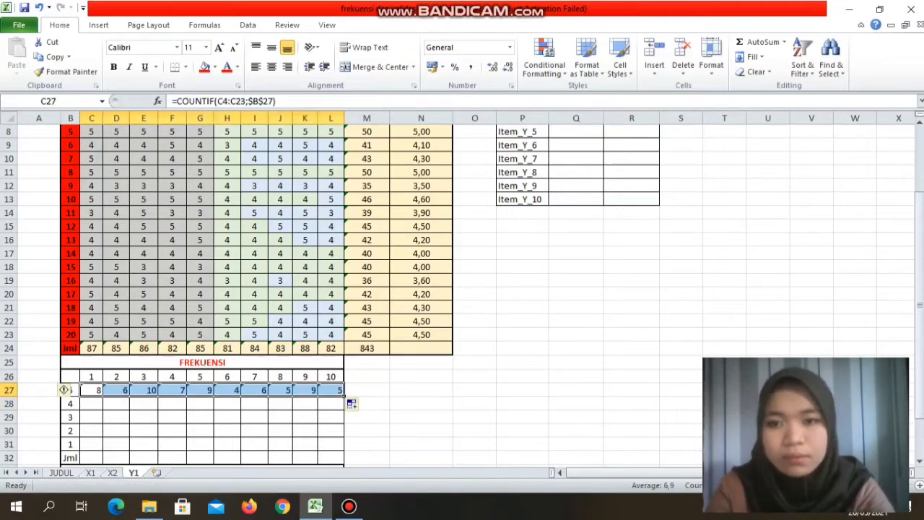
- Enter =COUNTIF(C4:C23;$B$28) in C28 and copy it across the score 4 row to L28
click(92, 404)
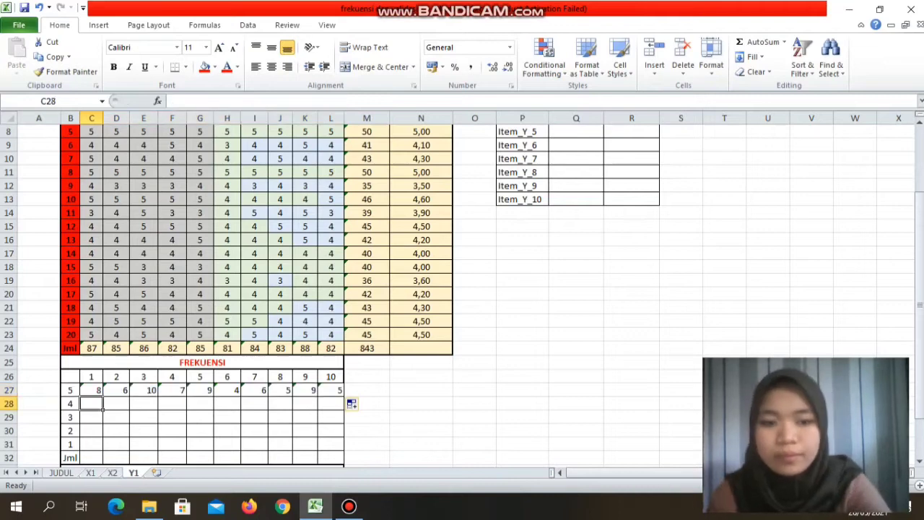
text(=COUNT)
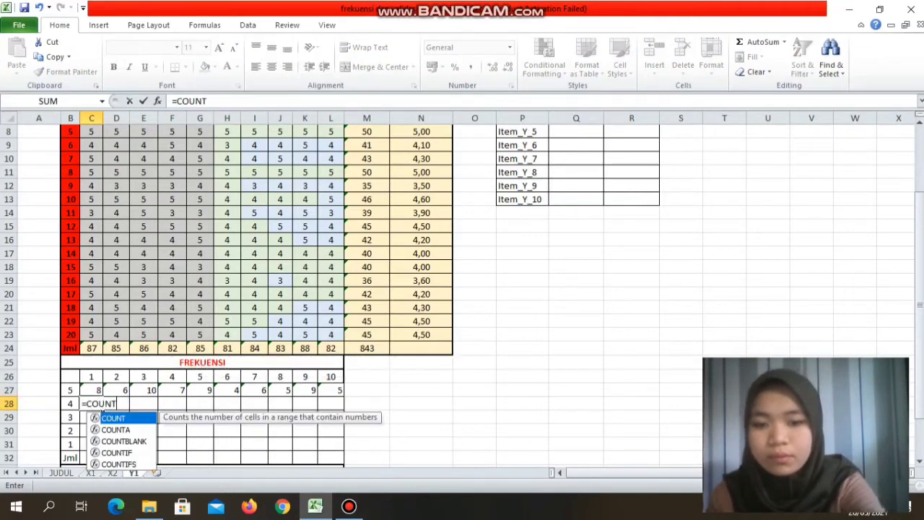
text(IF()
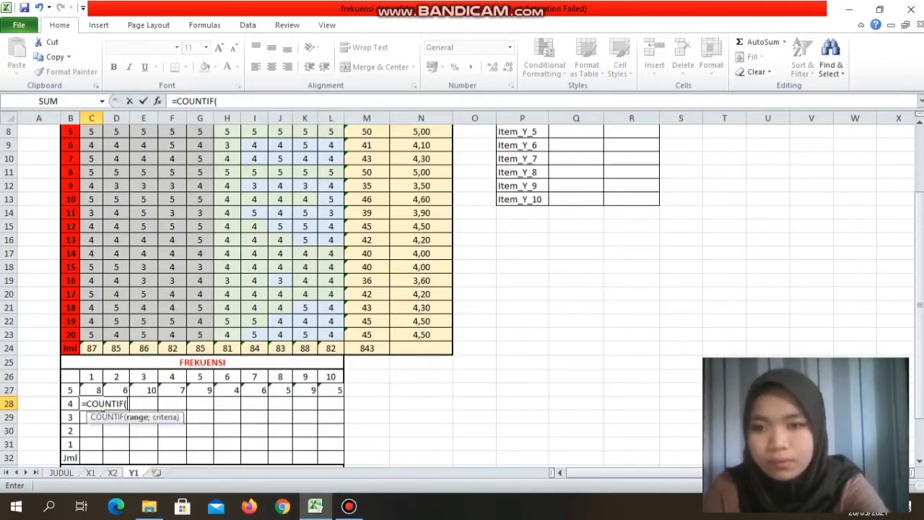
drag(91, 335, 94, 145)
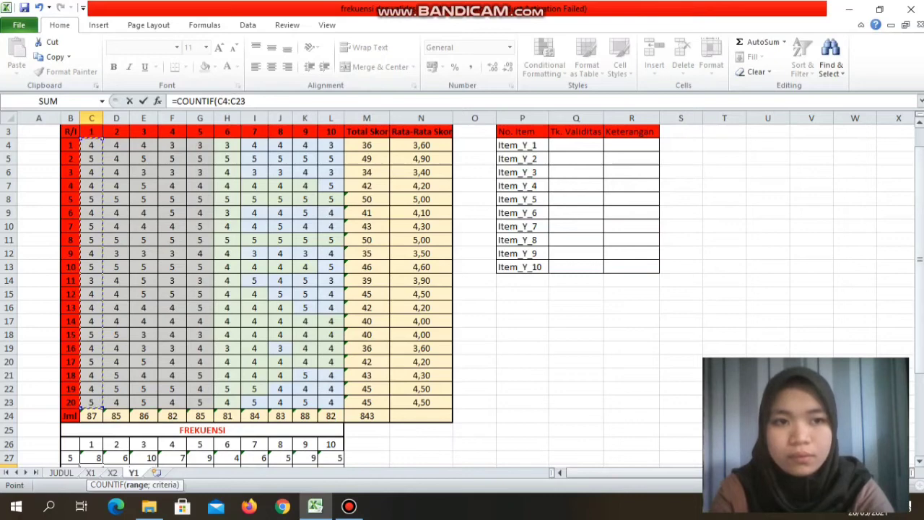
drag(920, 198, 920, 281)
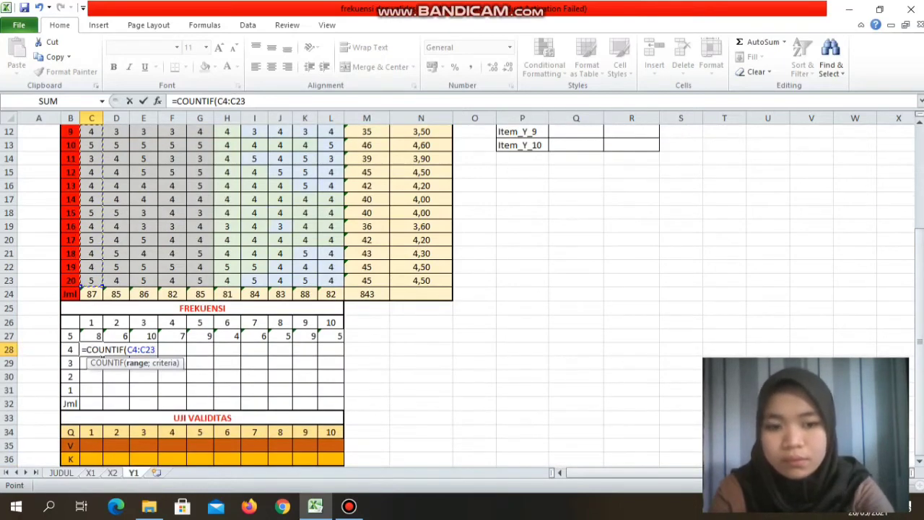
text(;)
click(70, 350)
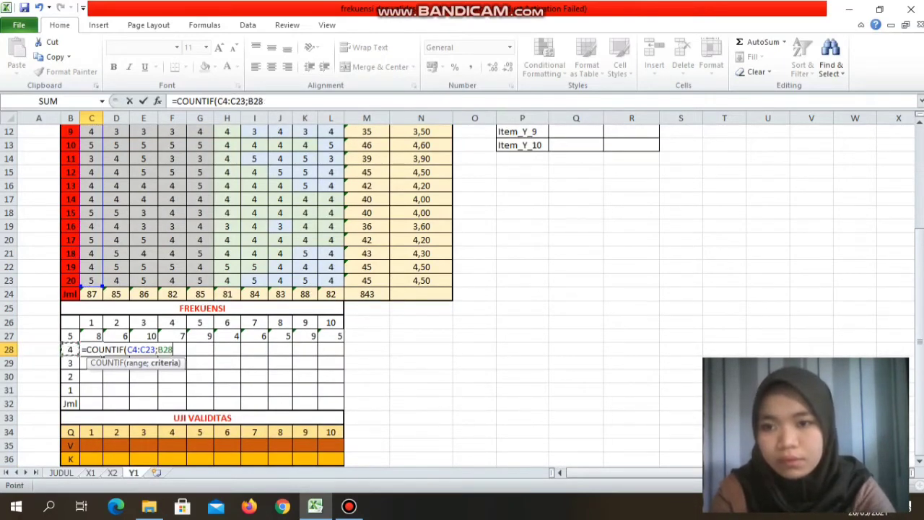
key(F4)
text())
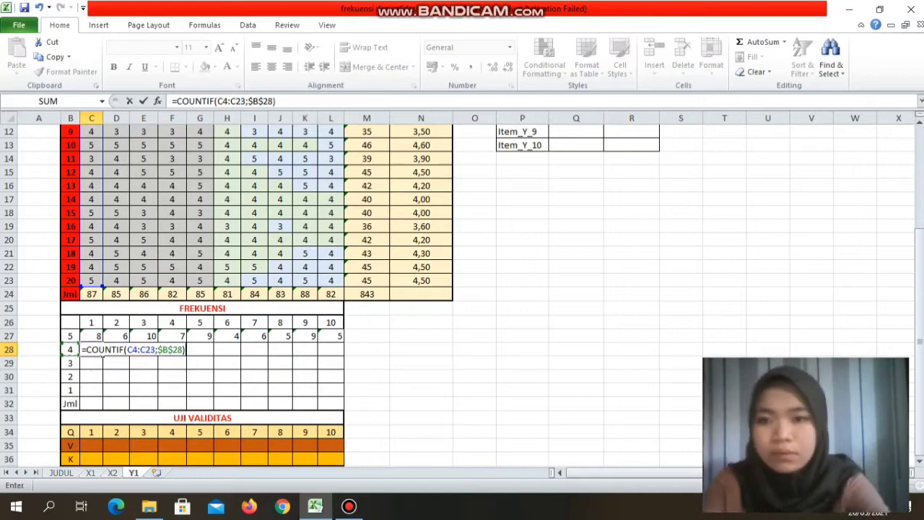
key(Return)
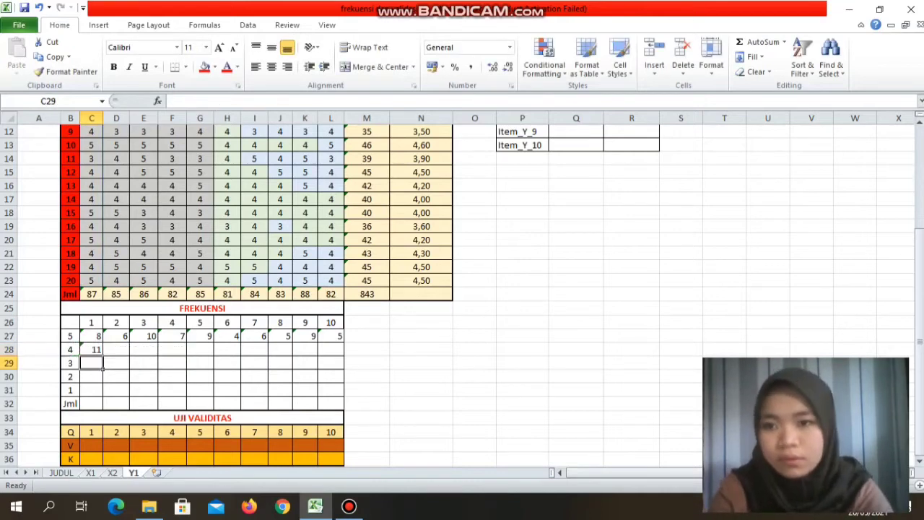
click(91, 350)
drag(103, 356, 339, 354)
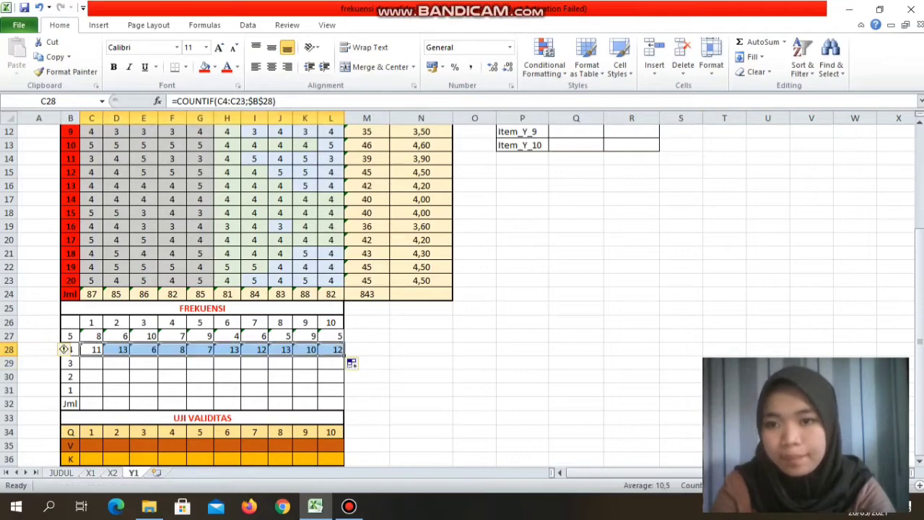
- Enter =COUNTIF(C4:C23;$B$29) in C29 and copy it across the score 3 row to L29
key(Down)
text(=COUNTIF)
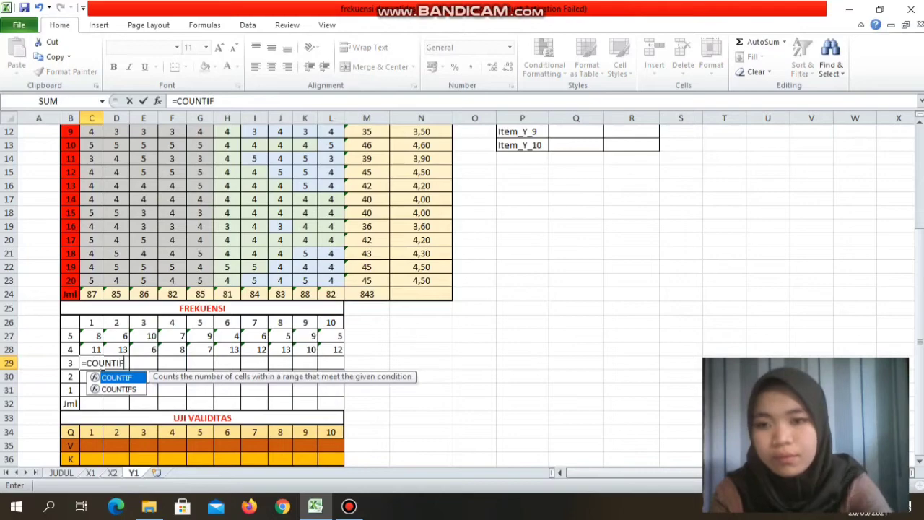
text(()
drag(91, 280, 91, 155)
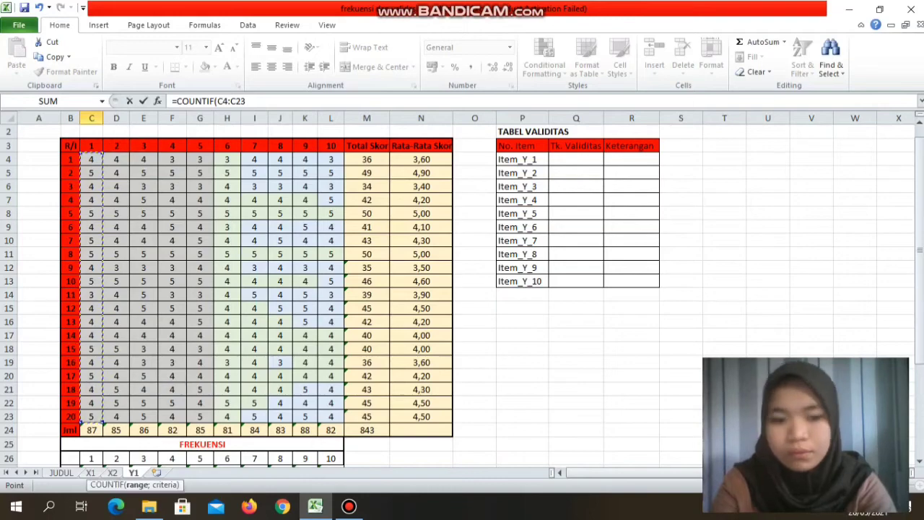
text(;)
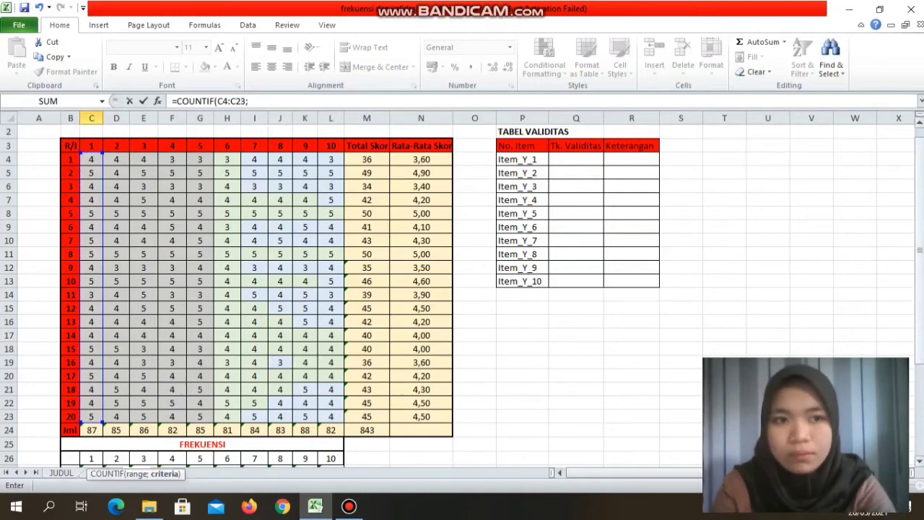
scroll(257, 289, down, 3)
click(70, 363)
key(F4)
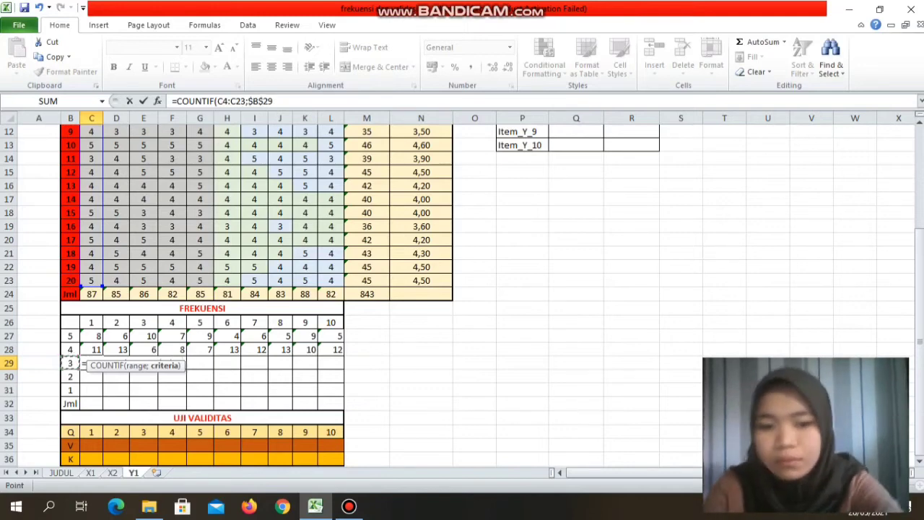
text())
key(Return)
click(92, 363)
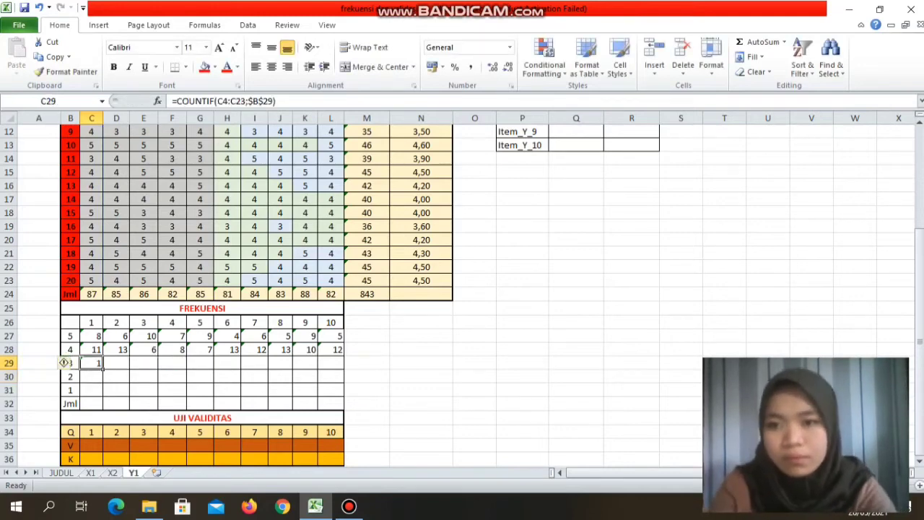
drag(103, 368, 334, 365)
- Enter =COUNTIF(C4:C23;$B$30) in C30 and copy it across the score 2 row to L30
click(91, 377)
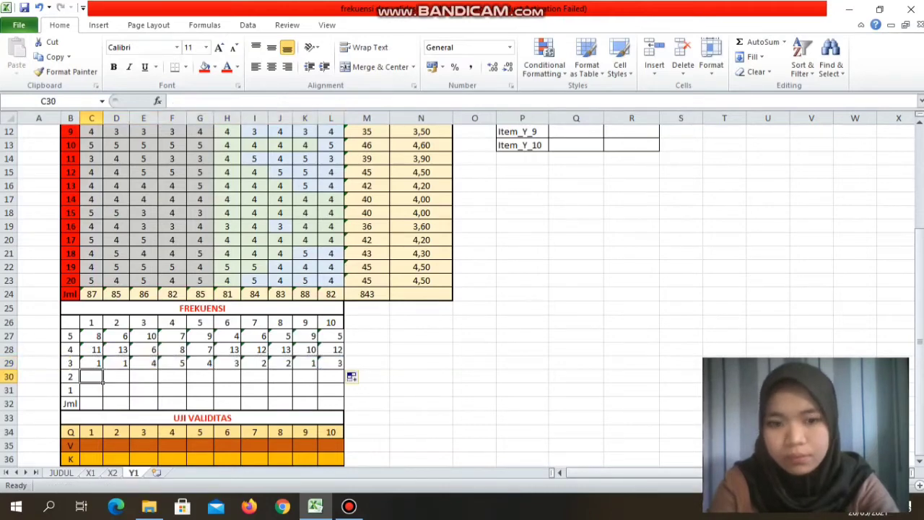
text(=COUNT)
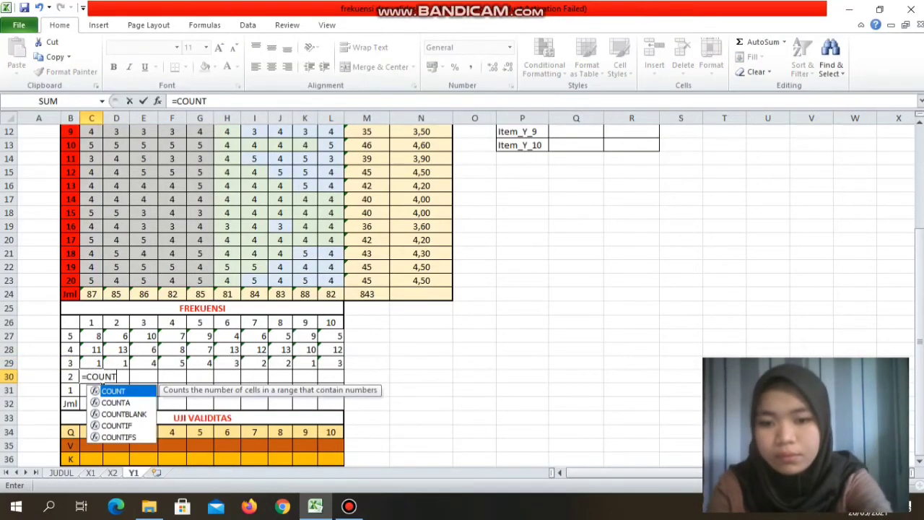
text(IF)
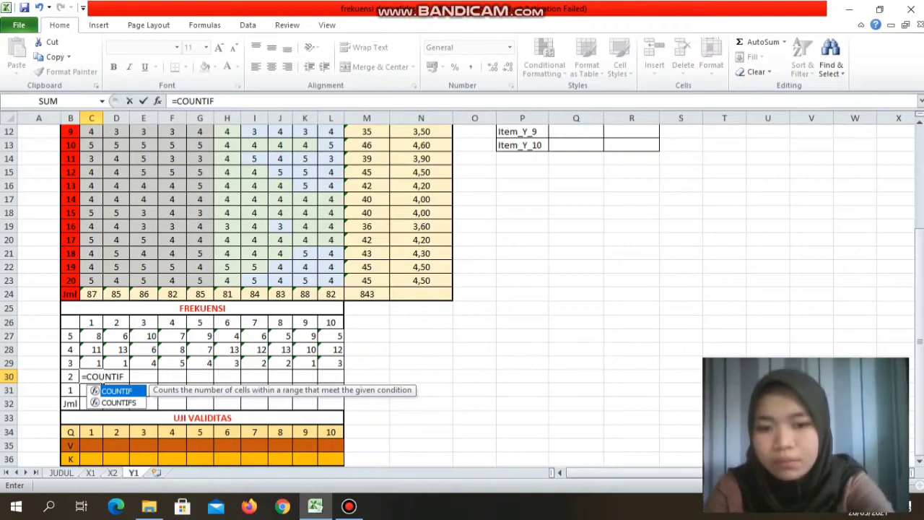
text(()
drag(91, 280, 92, 154)
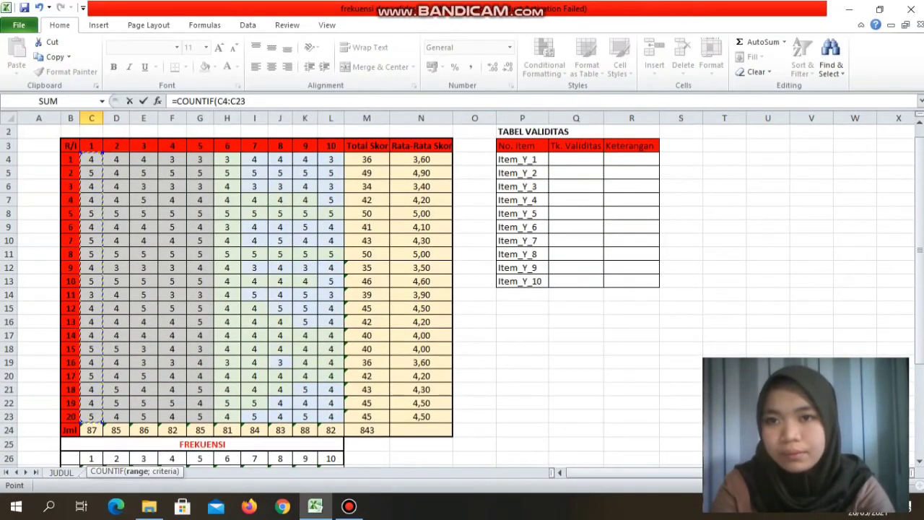
text(;)
drag(920, 196, 919, 288)
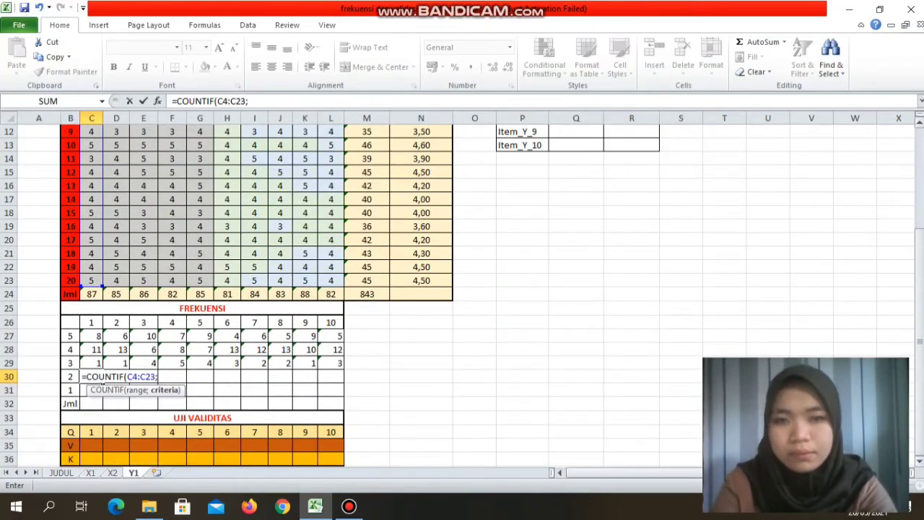
click(70, 377)
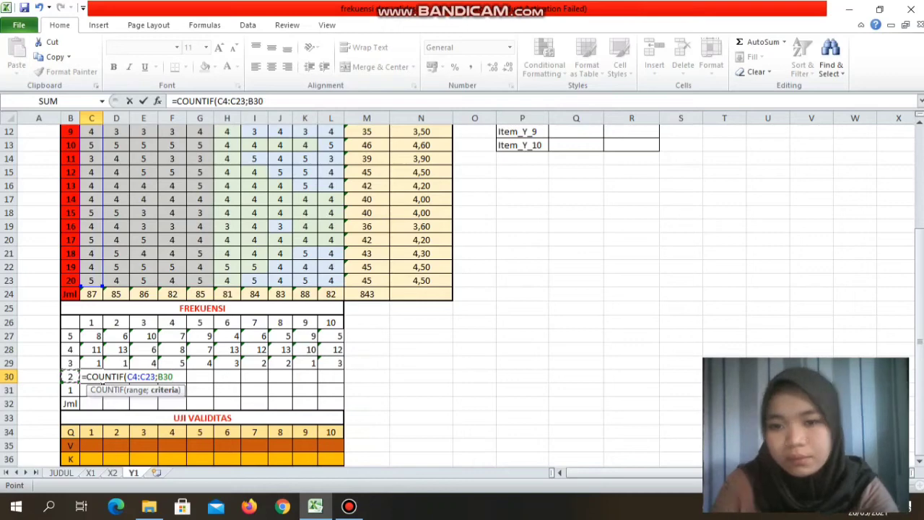
text())
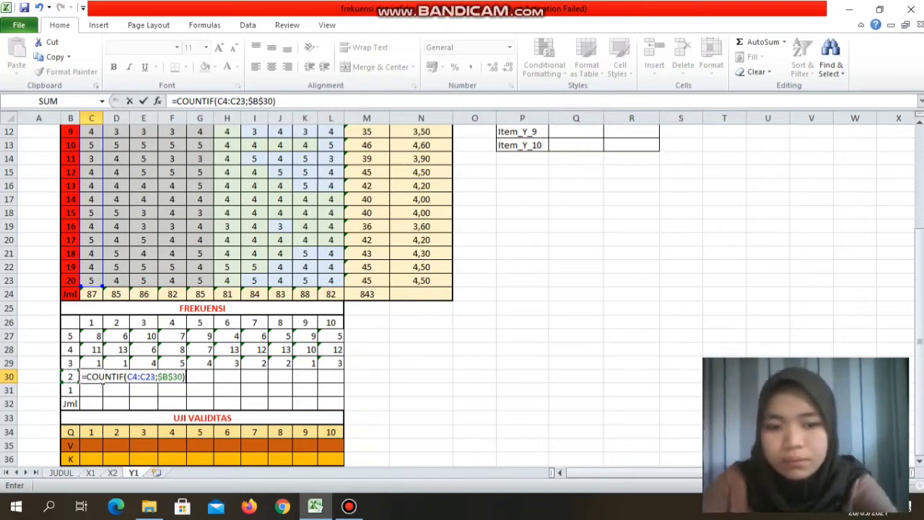
key(Return)
click(92, 376)
drag(103, 382, 345, 382)
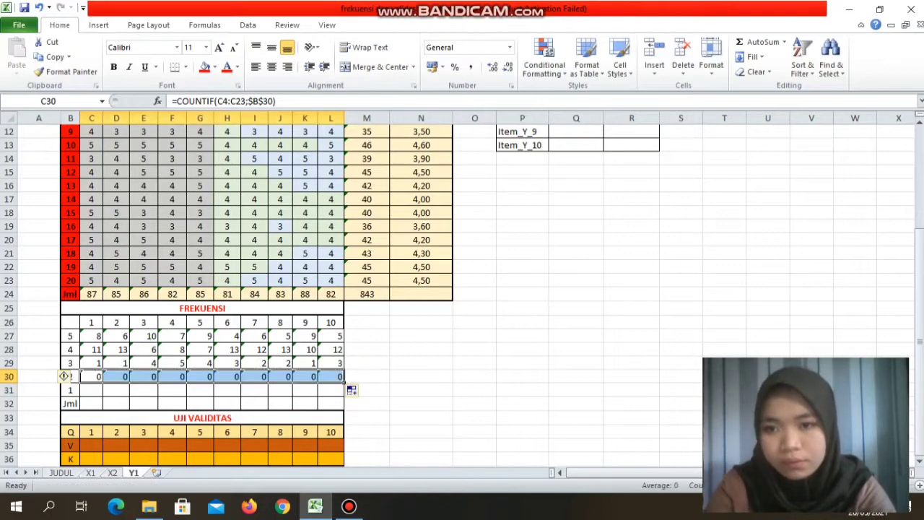
- On sheet Y1, enter =COUNTIF(C4:C23;$B$31) in C31 and copy it across the score 1 row to L31
click(94, 389)
text(=C)
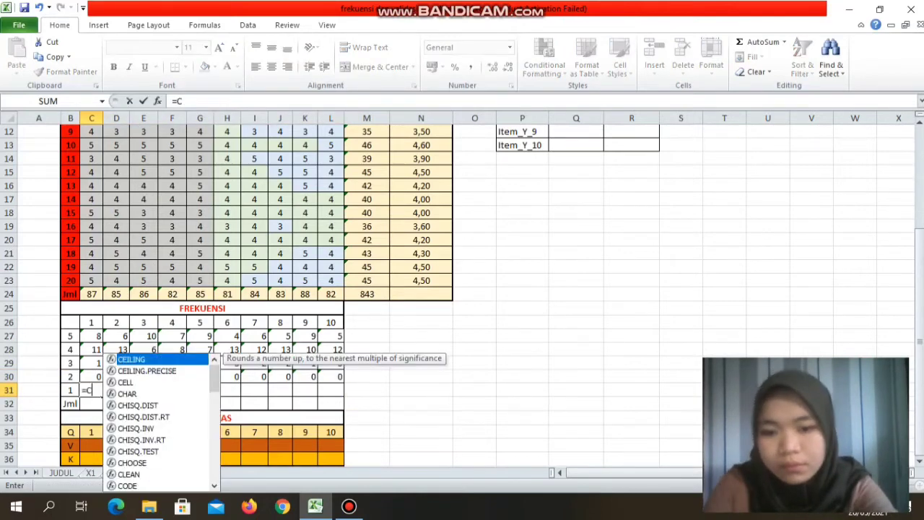
text(OUNTIF)
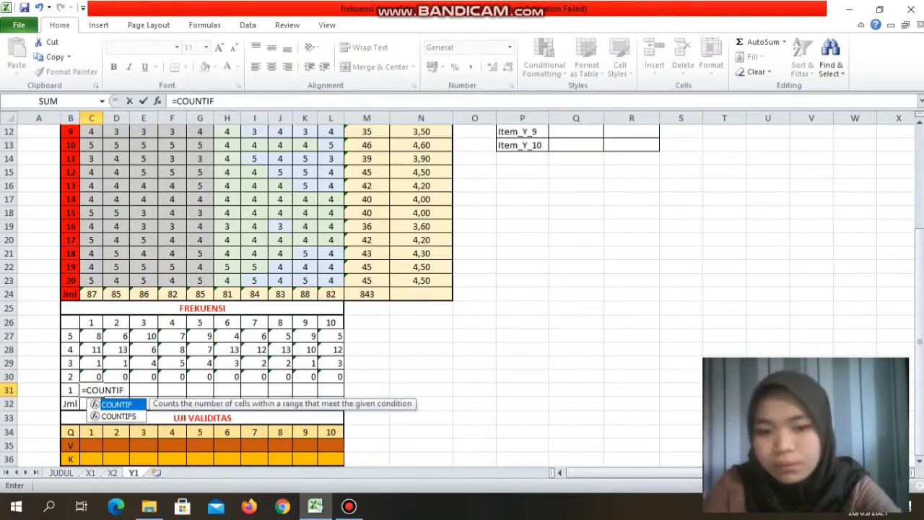
text(()
drag(91, 280, 101, 153)
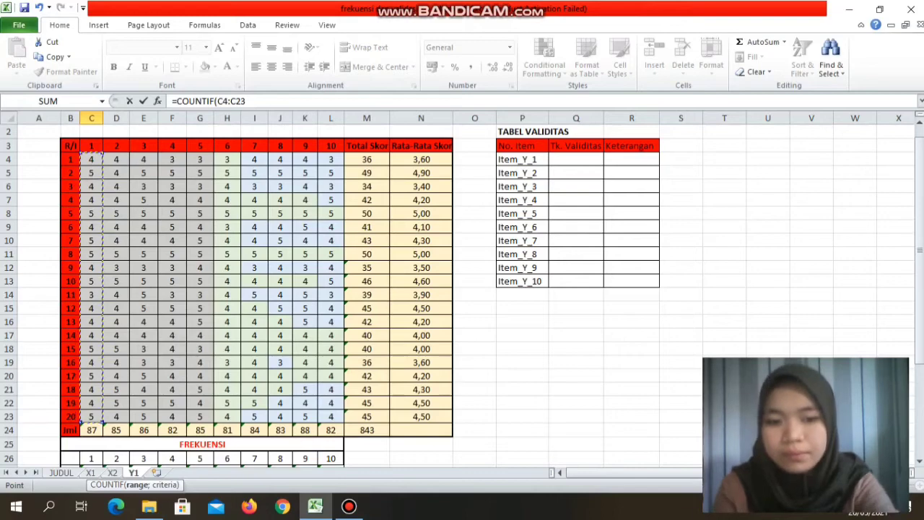
text(;)
drag(919, 162, 919, 251)
click(70, 390)
key(F4)
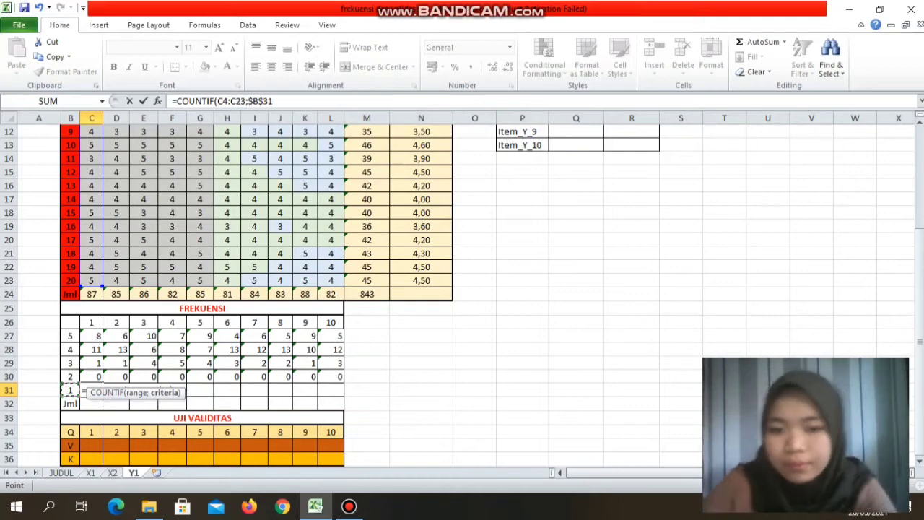
text())
key(Return)
click(76, 392)
click(94, 390)
drag(104, 396, 328, 396)
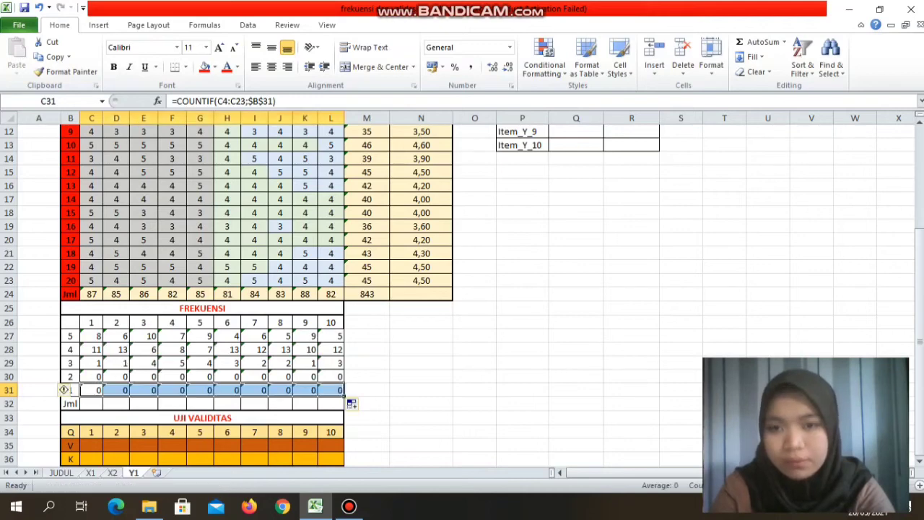
- Sum each item's frequencies from rows 27 to 31 into the Jml row, C32 to L32, with AutoSum
click(200, 363)
drag(94, 336, 332, 403)
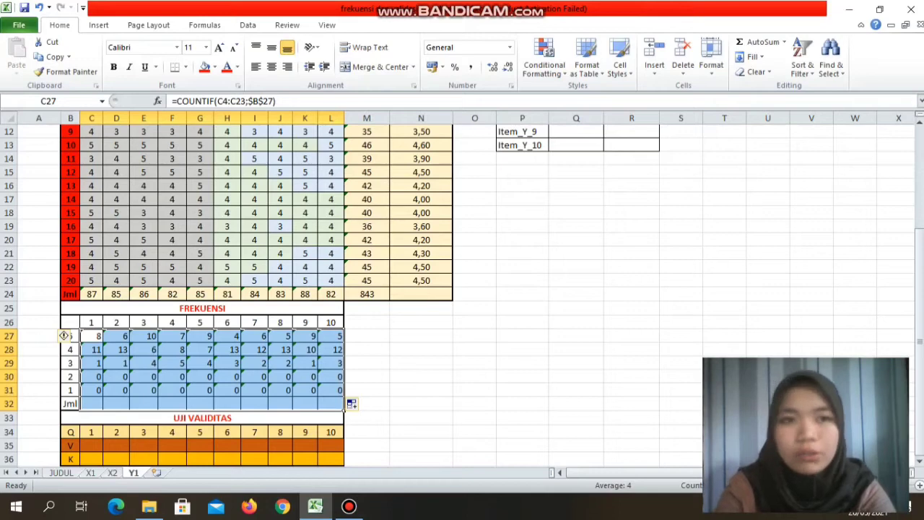
click(744, 42)
click(421, 362)
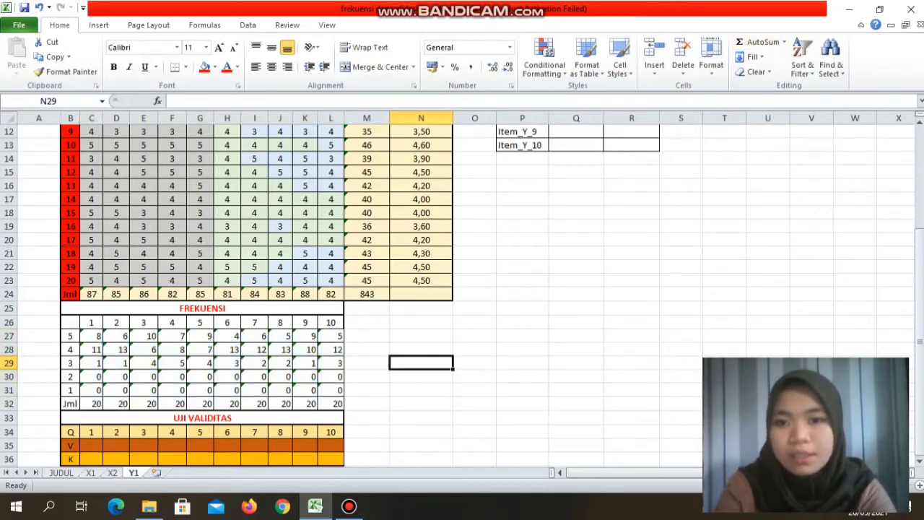
click(281, 376)
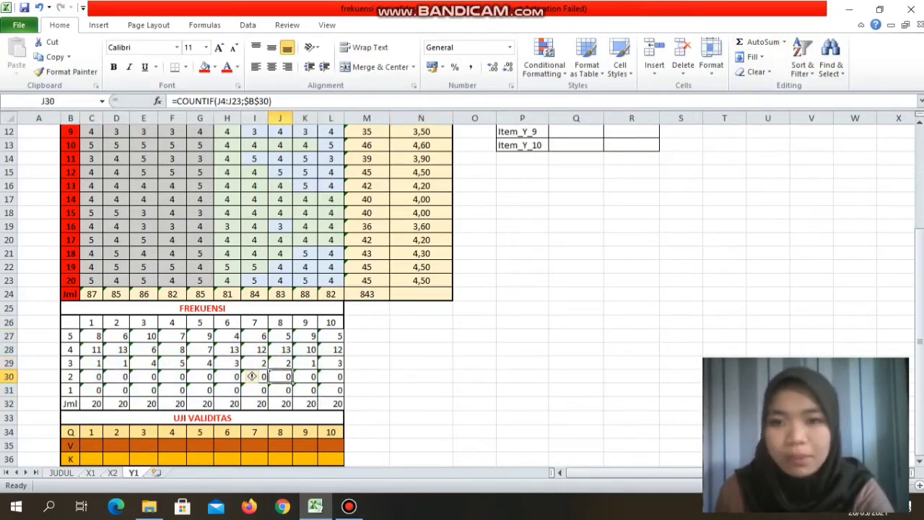
click(127, 406)
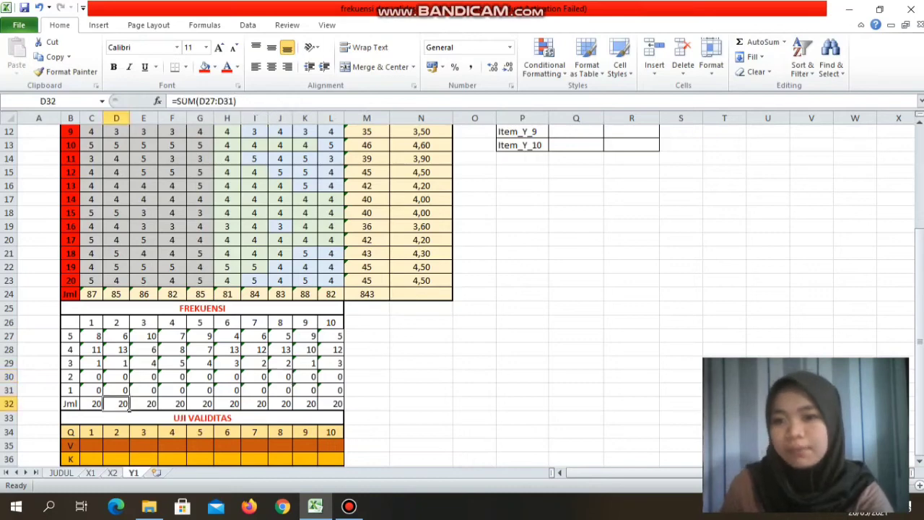
- On sheet X1, enter =PEARSON(C4:C23;$M$4:$M$23) in C35 of the UJI VALIDITAS table
click(90, 473)
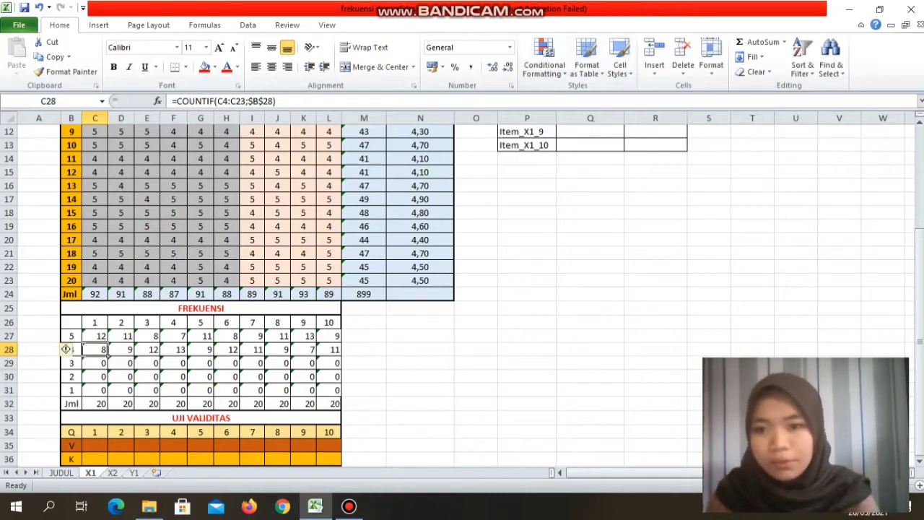
click(106, 446)
text(=)
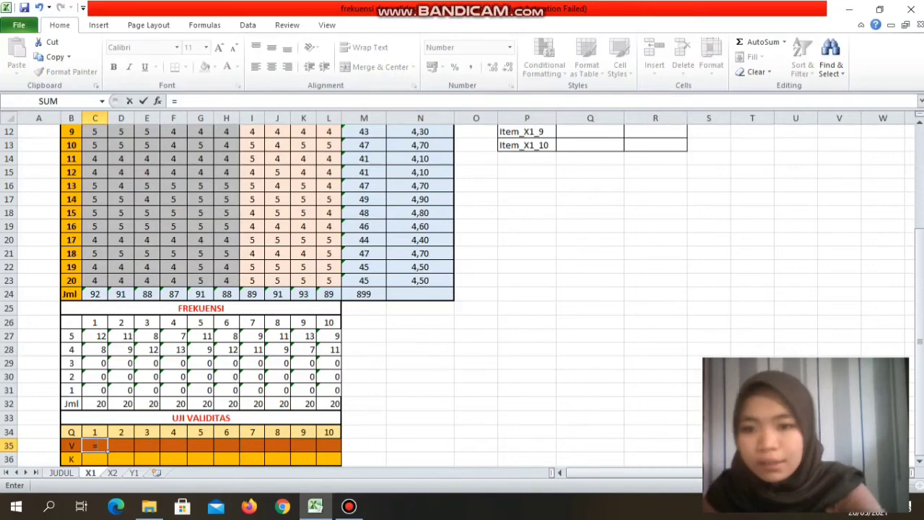
text(PEAR)
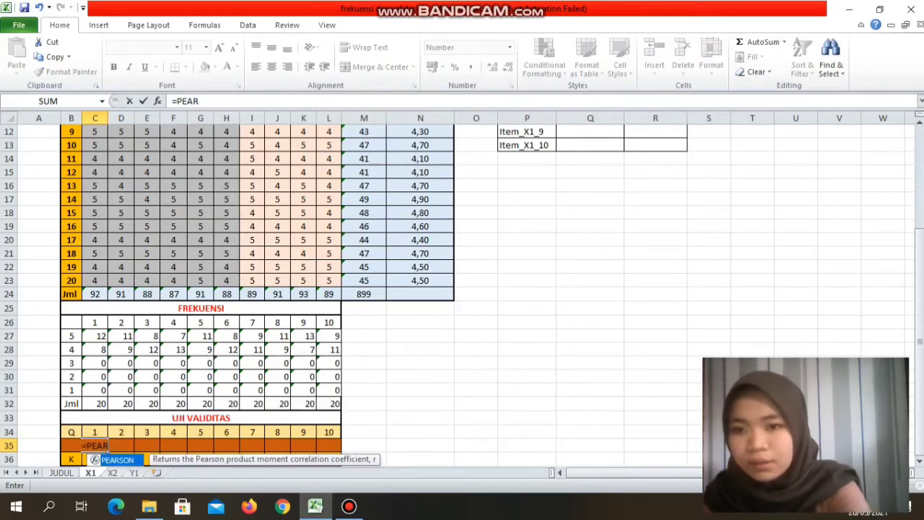
text(SON)
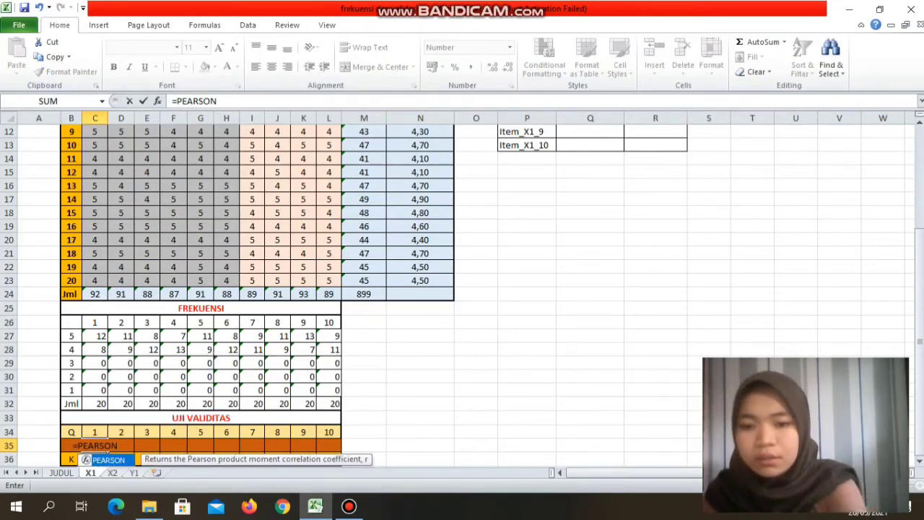
text(()
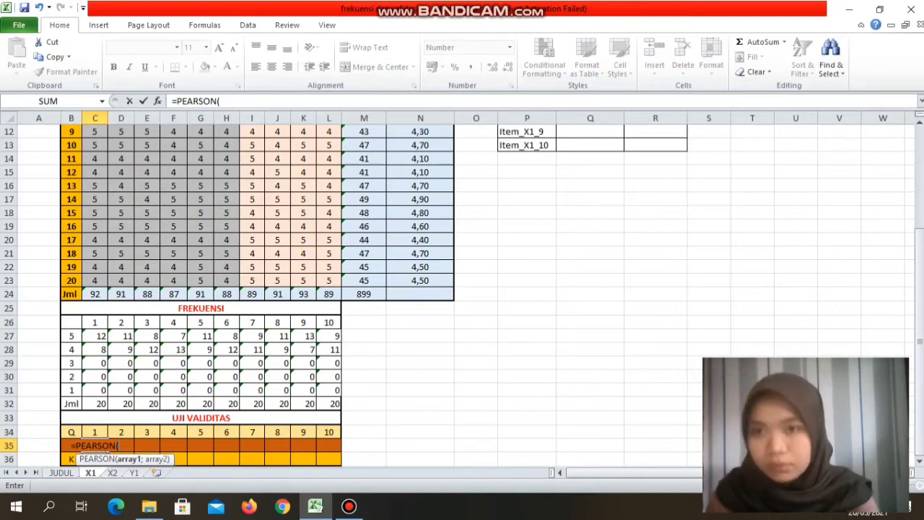
drag(95, 280, 101, 156)
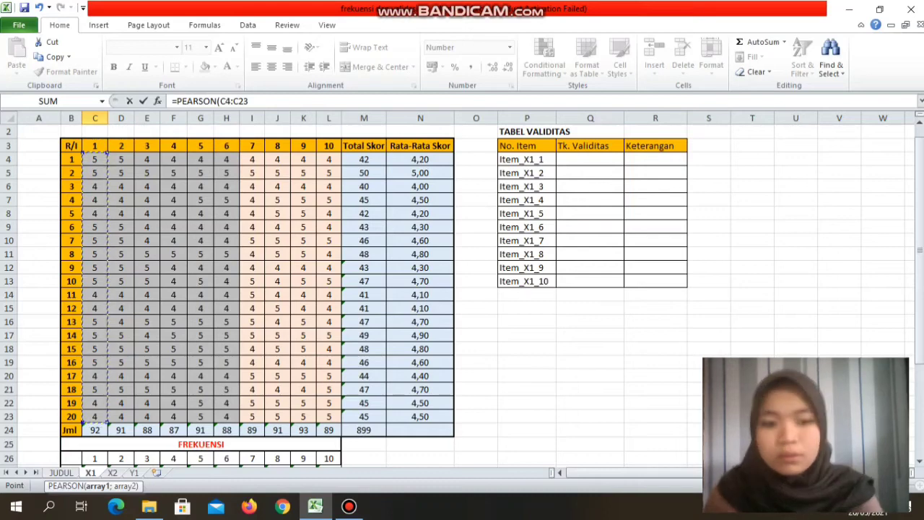
text(;)
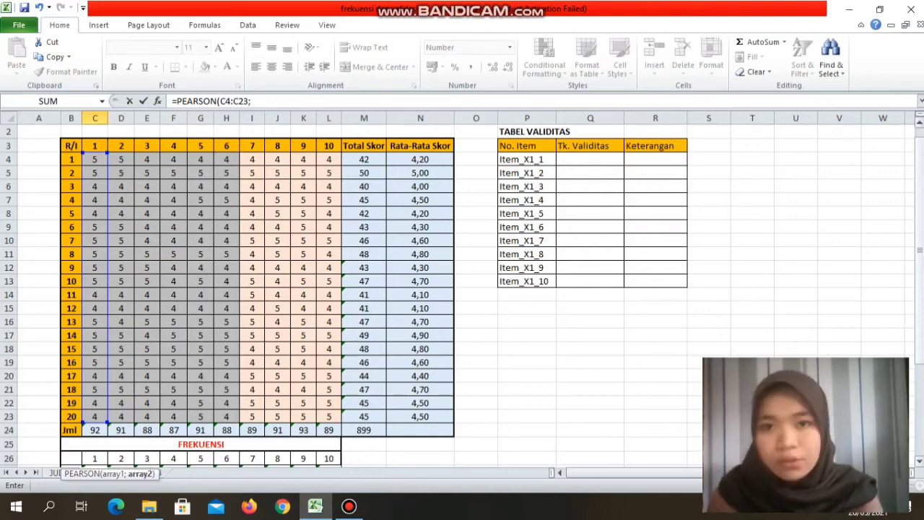
drag(364, 160, 387, 426)
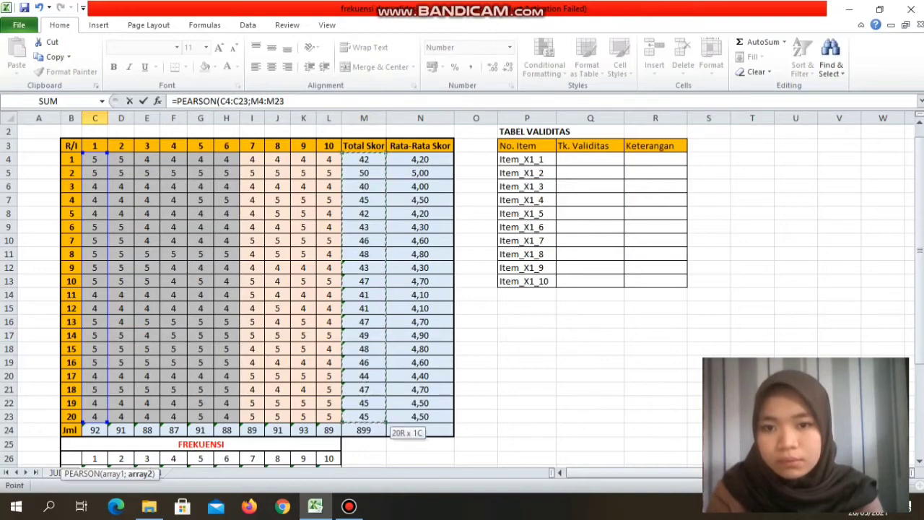
key(F4)
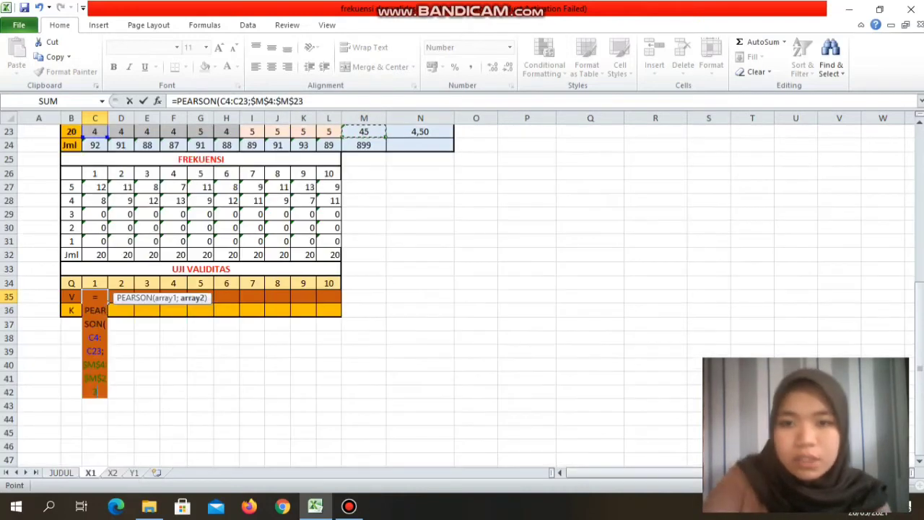
text())
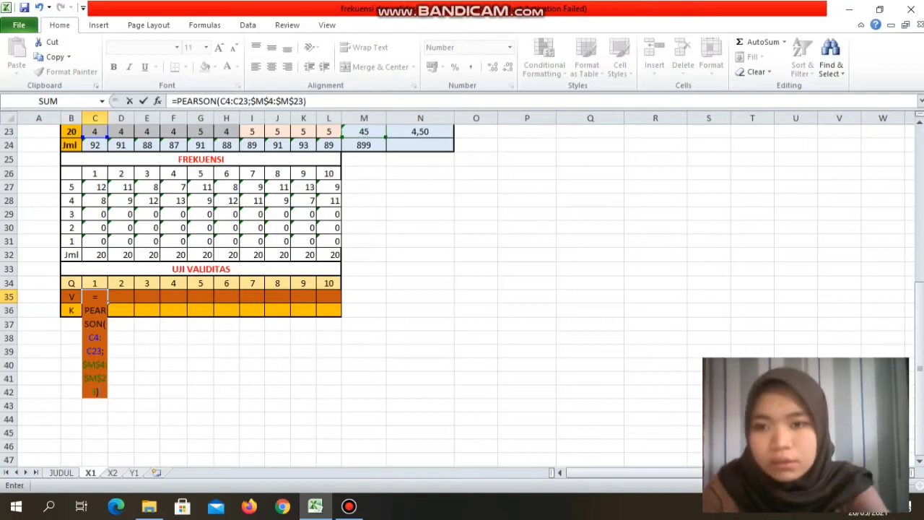
key(Return)
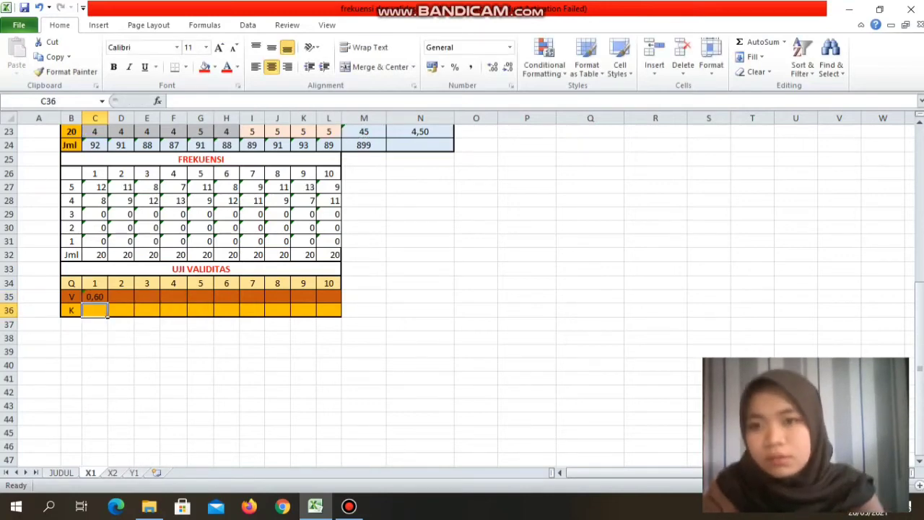
- Copy the PEARSON formula from C35 across the V row to L35
click(120, 297)
click(95, 297)
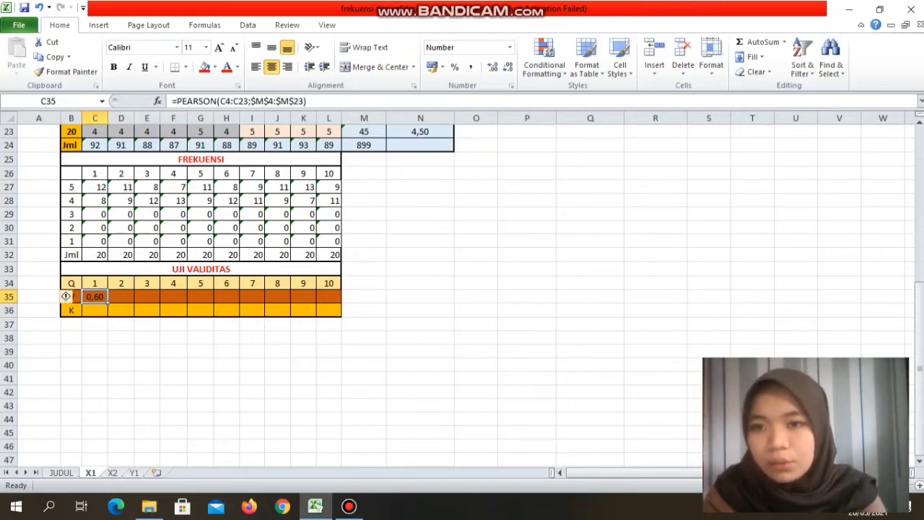
drag(108, 303, 338, 304)
click(329, 337)
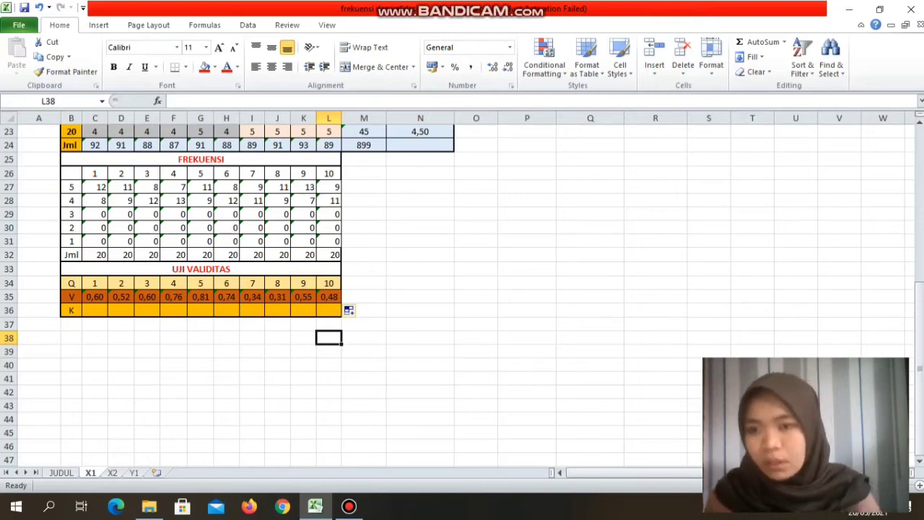
- Enter Valid in C36 and copy it across the K row to L36
click(78, 311)
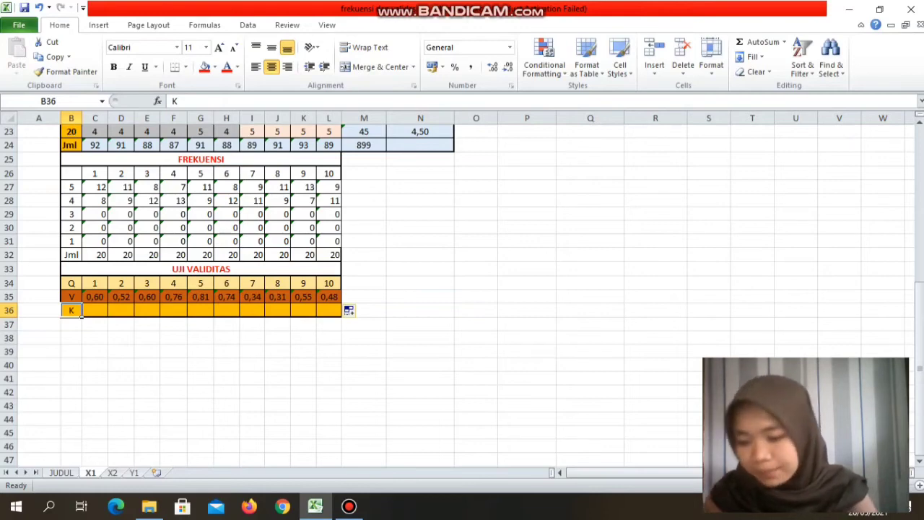
click(106, 311)
text(VA)
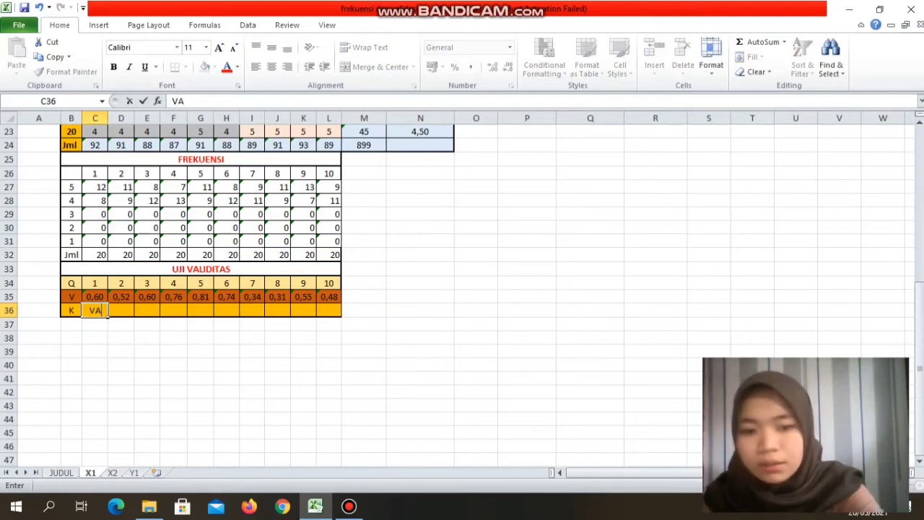
key(BackSpace)
text(alid)
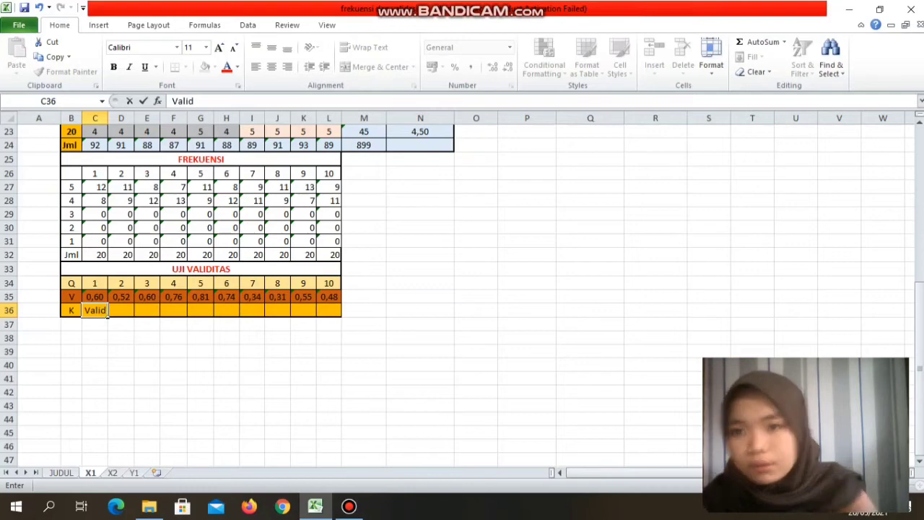
key(ctrl+Return)
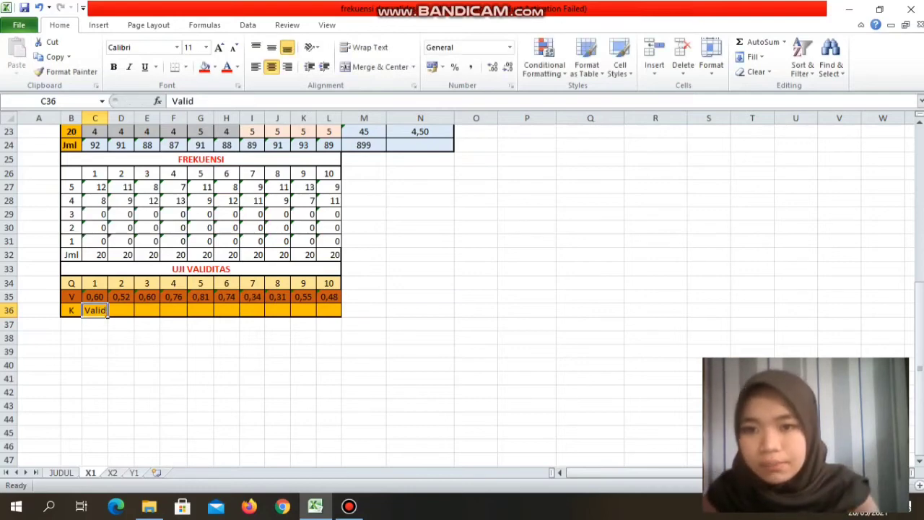
drag(107, 315, 341, 316)
click(354, 312)
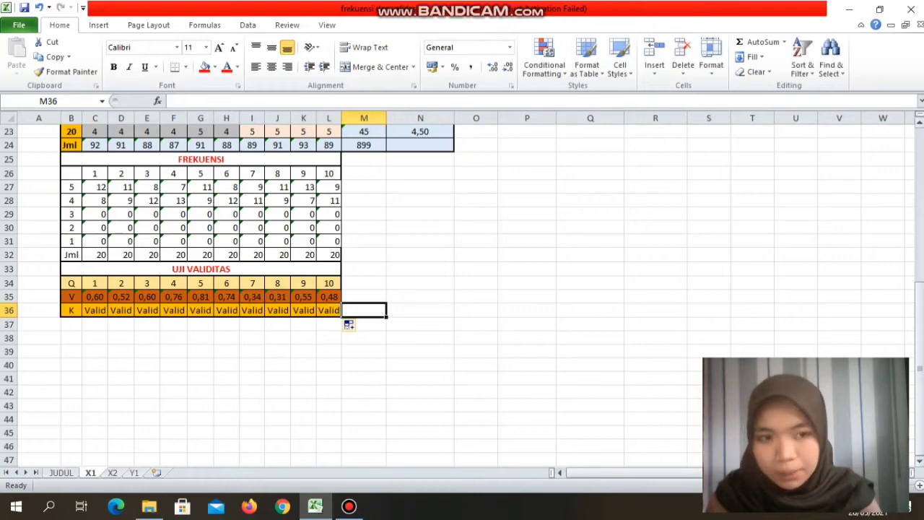
- Copy the validity values and their Valid labels in C35:L36 of the UJI VALIDITAS table
drag(919, 311, 919, 296)
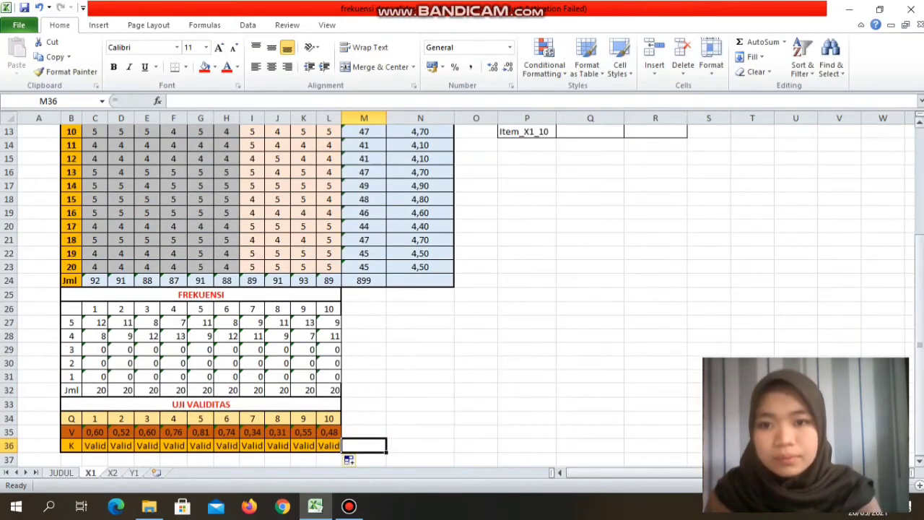
drag(919, 249, 919, 242)
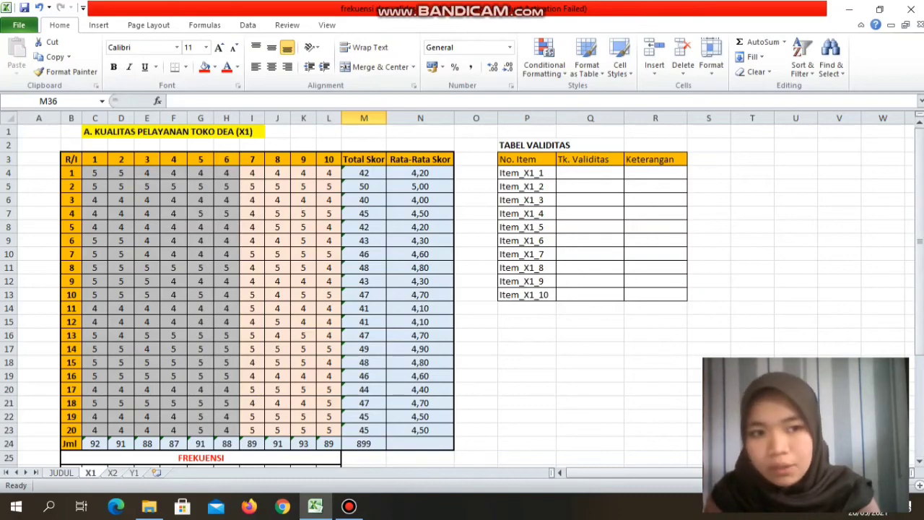
drag(919, 286, 919, 297)
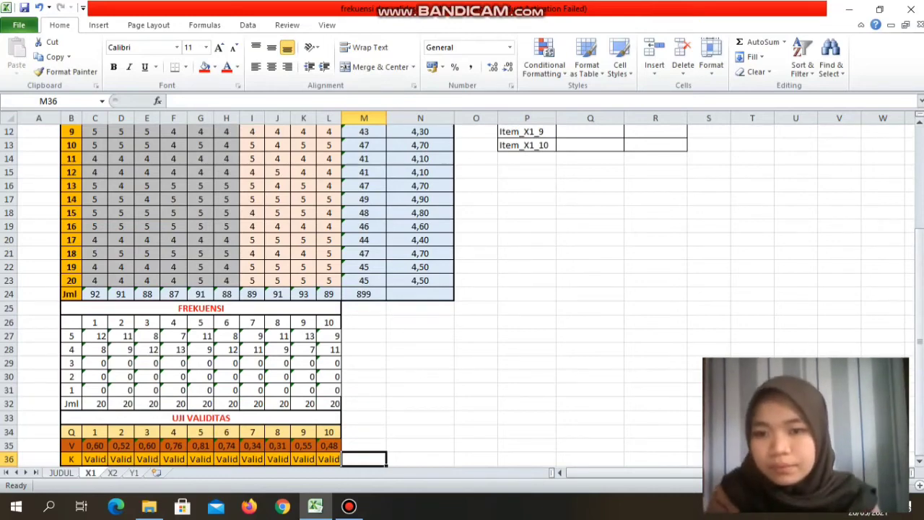
drag(94, 445, 329, 418)
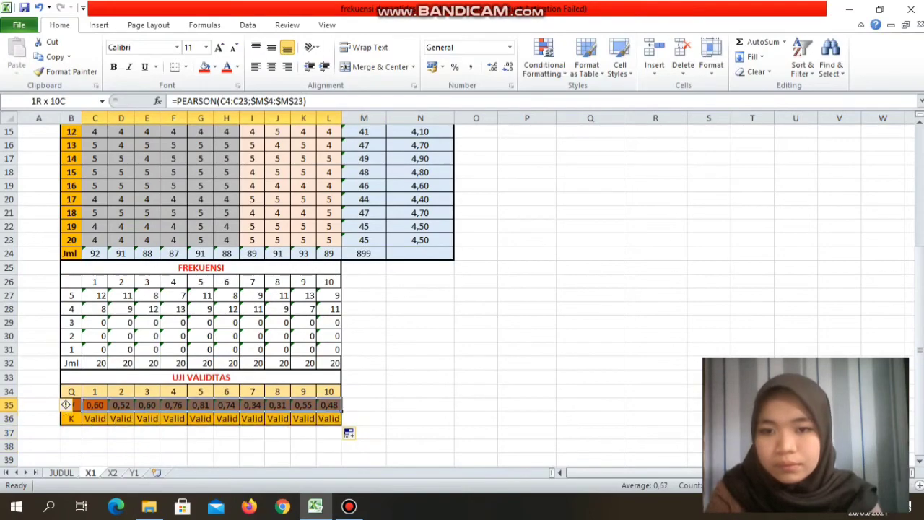
right_click(333, 424)
click(364, 201)
- Paste the copied validity results as transposed values into the TABEL VALIDITAS, starting at Q4
mouse_move(919, 287)
mouse_down()
mouse_move(920, 178)
mouse_move(920, 283)
mouse_up()
click(591, 172)
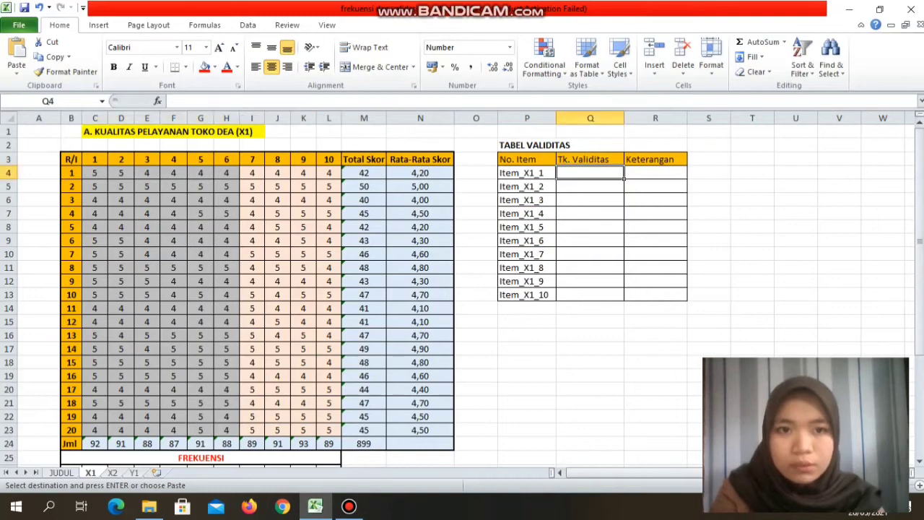
right_click(591, 173)
click(641, 240)
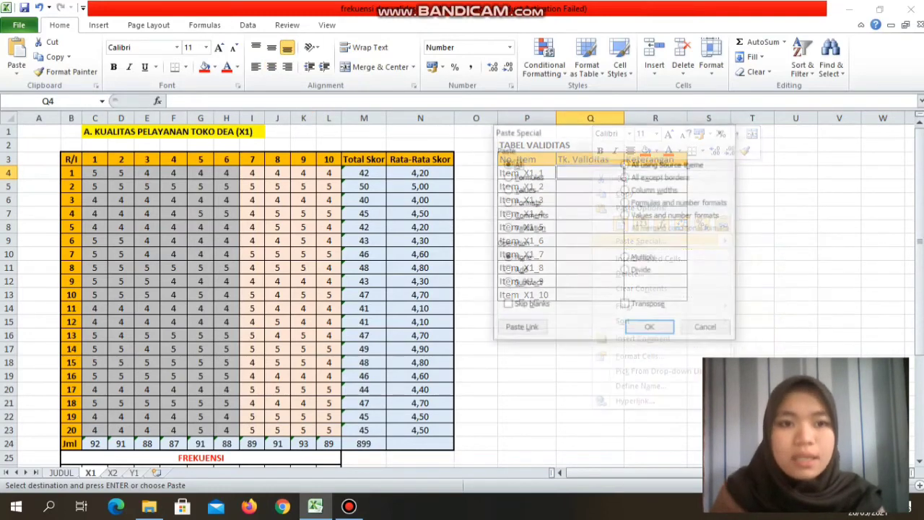
click(507, 190)
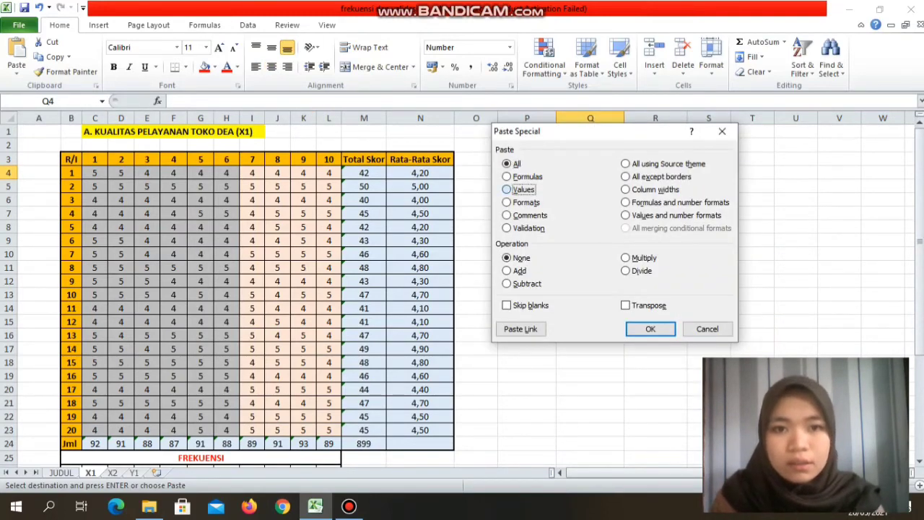
key(e)
key(Return)
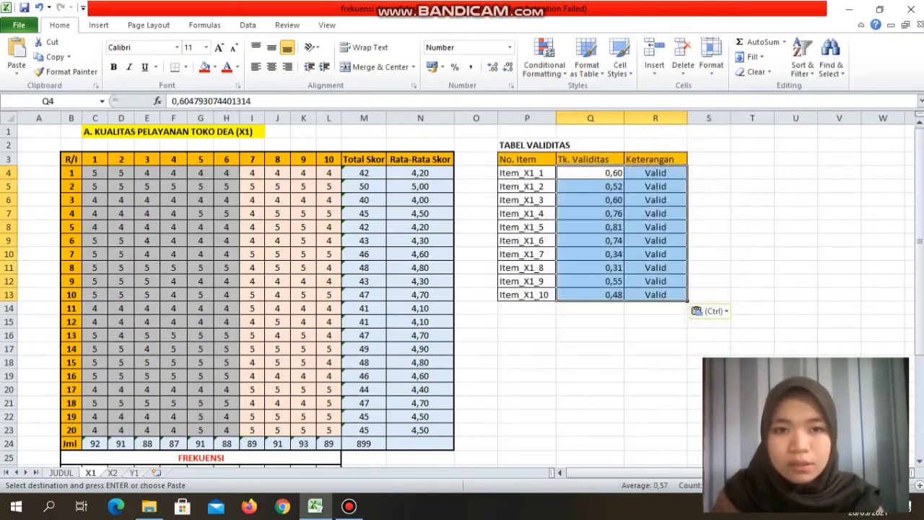
- Switch from the completed X1 validity results to the X2 sheet and bring its UJI VALIDITAS table into view
click(656, 335)
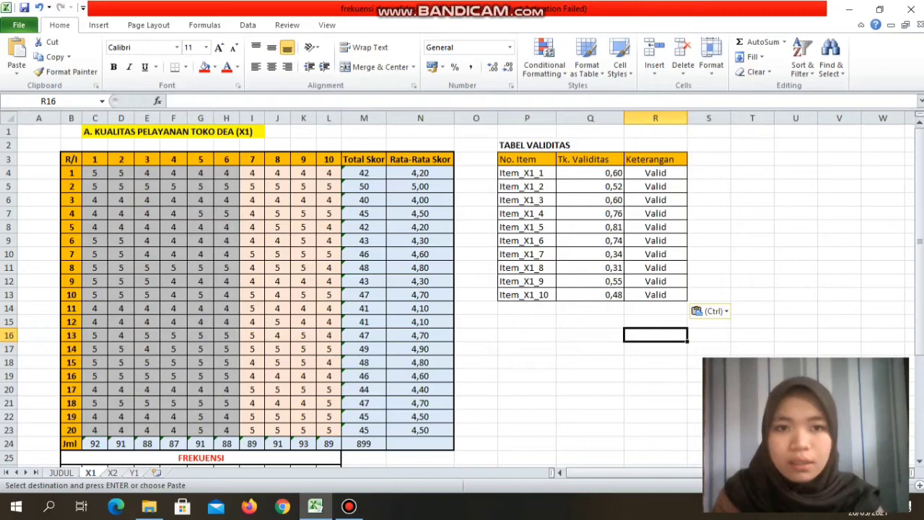
drag(919, 209, 920, 292)
click(527, 376)
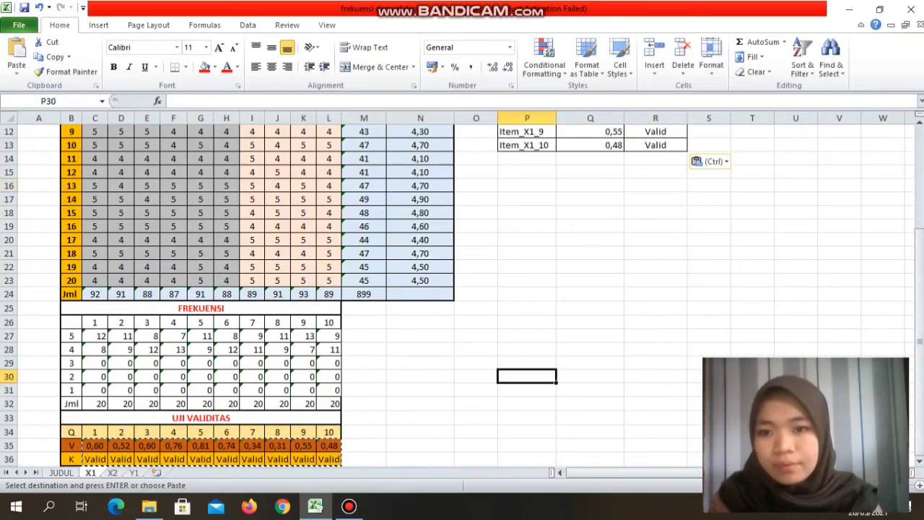
key(ctrl+Page_Down)
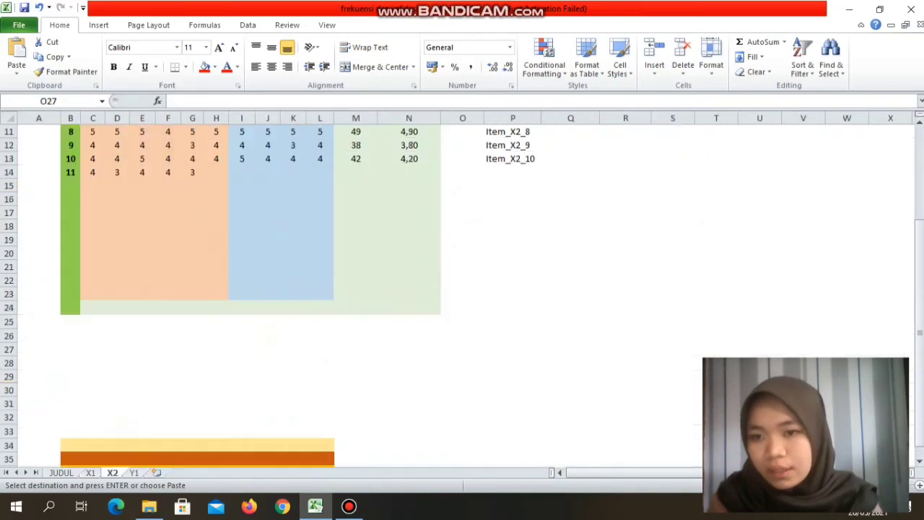
drag(920, 238, 920, 146)
drag(920, 239, 920, 249)
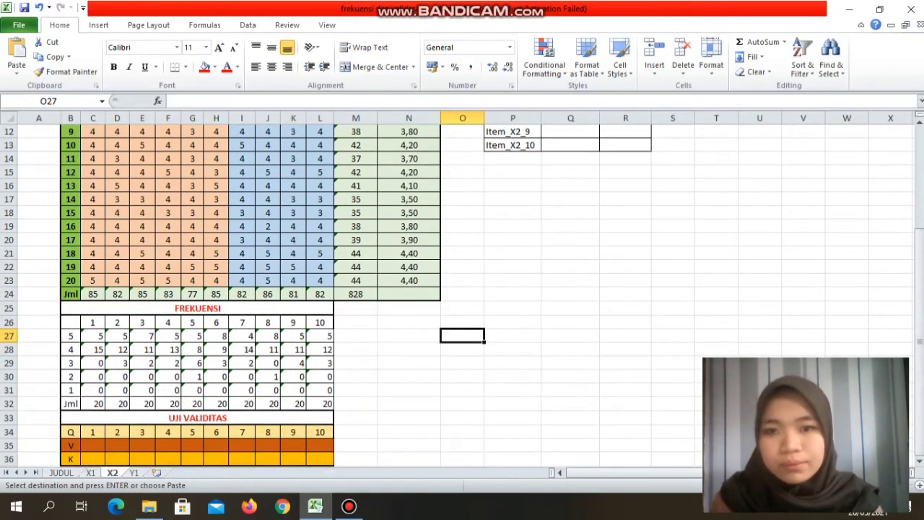
- Enter =PEARSON(C4:C23;$M$4:$M$23) in C35 of the X2 sheet's UJI VALIDITAS table
click(92, 446)
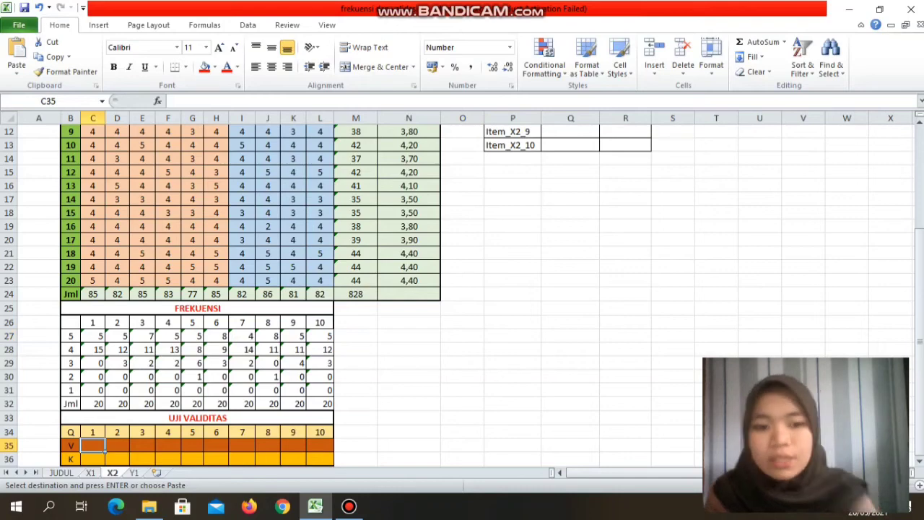
text(=peat)
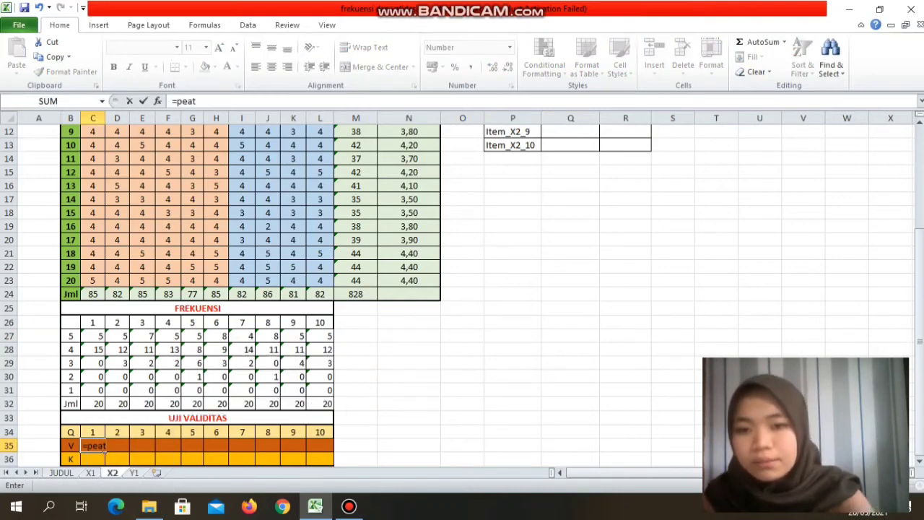
key(BackSpace)
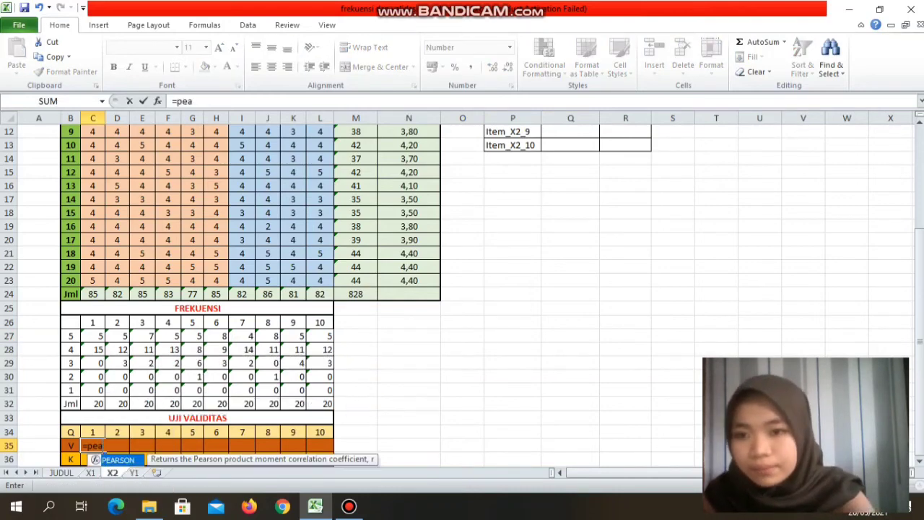
text(rso)
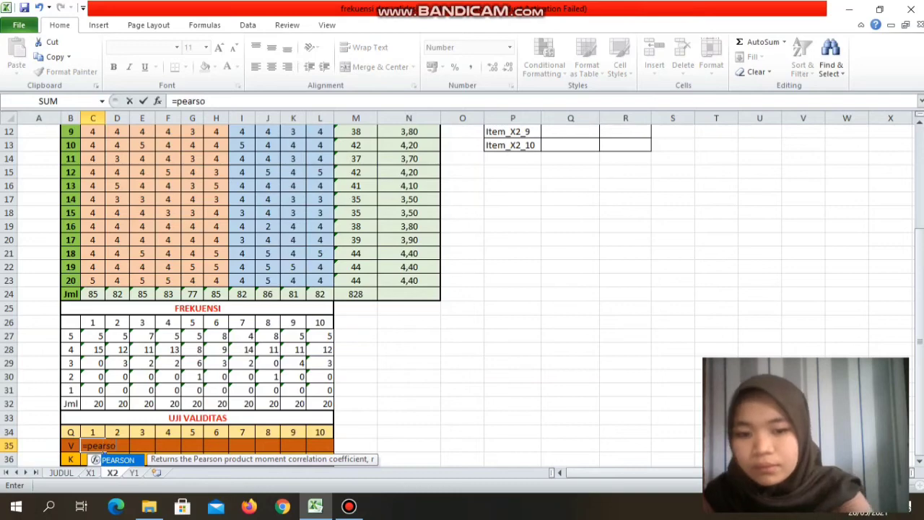
text(n()
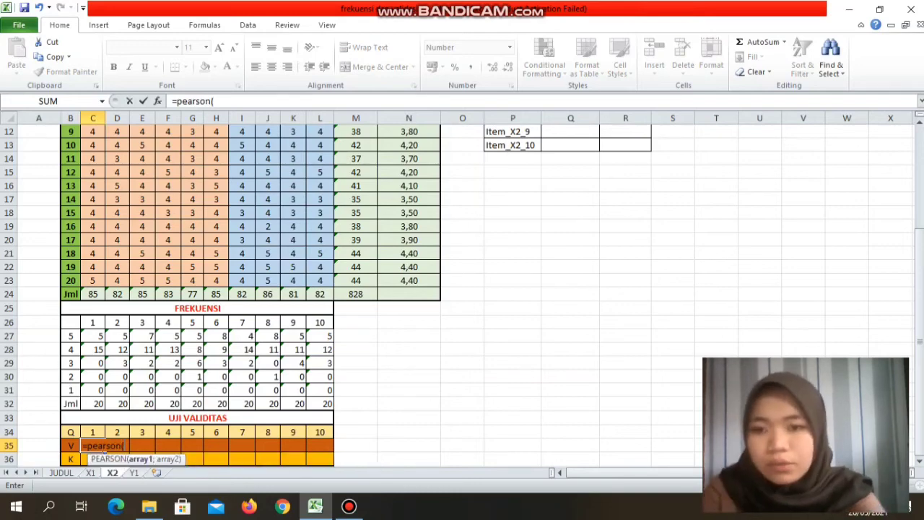
drag(93, 280, 94, 159)
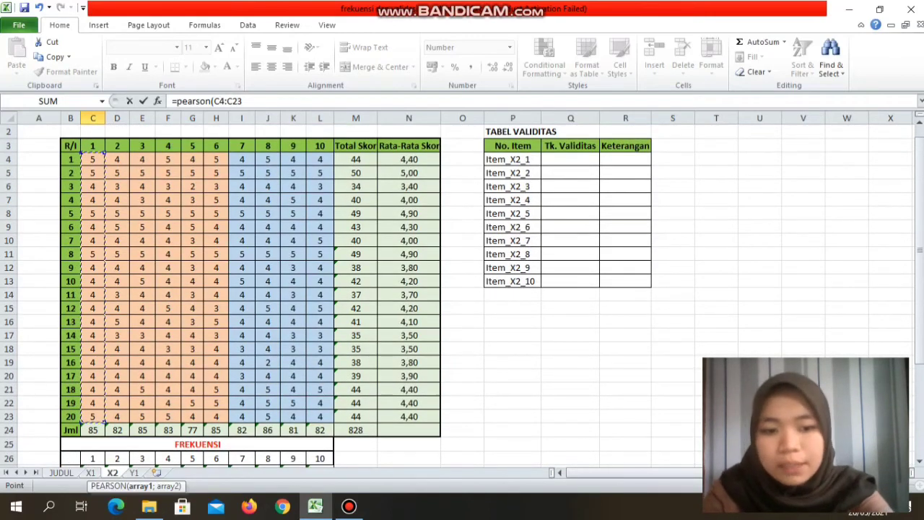
text(;)
drag(356, 159, 361, 421)
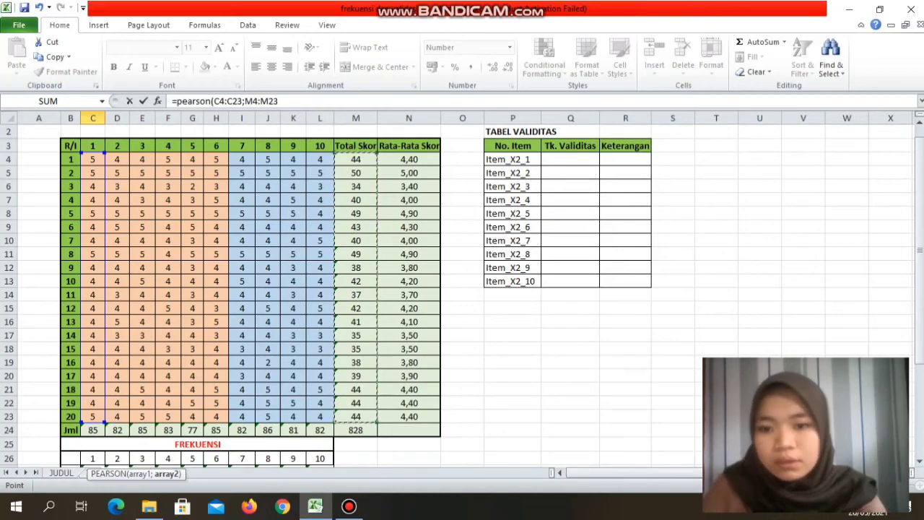
key(F4)
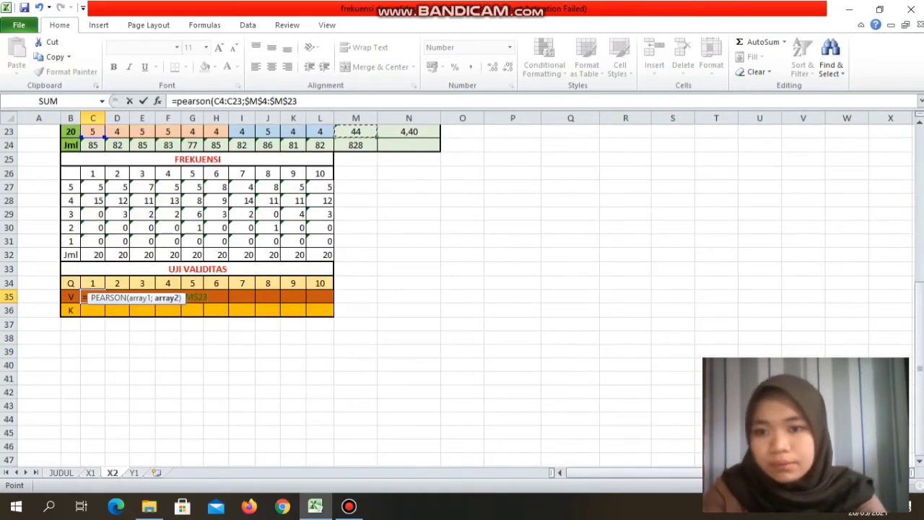
text())
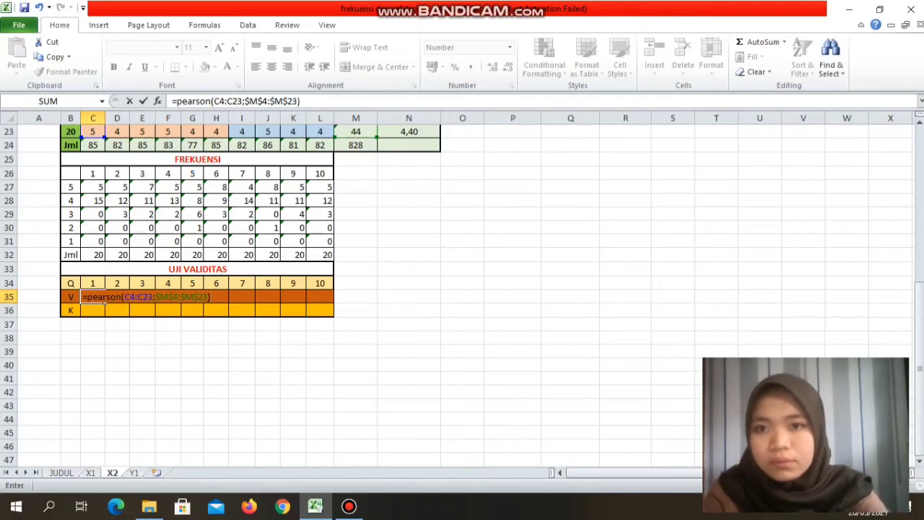
key(Return)
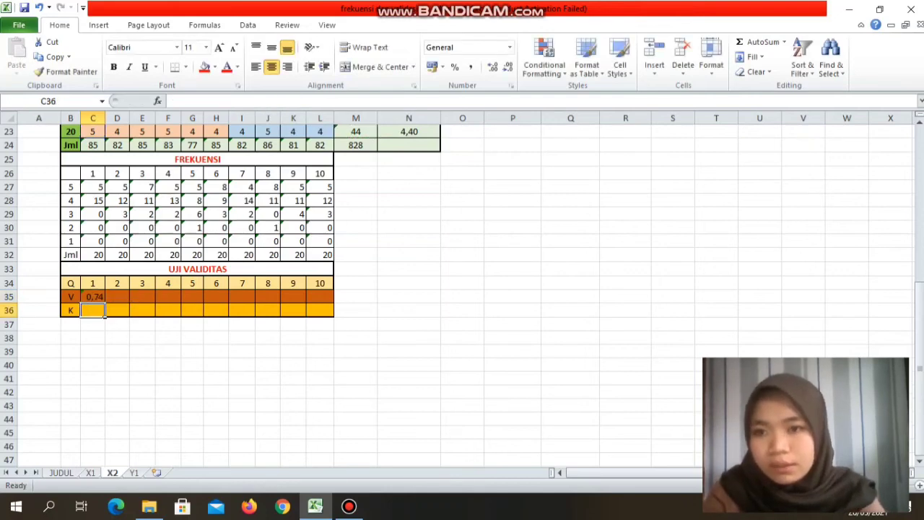
- Copy the PEARSON formula from C35 across the V row to L35 and enter valid in C36
click(92, 297)
drag(106, 304, 326, 300)
click(293, 337)
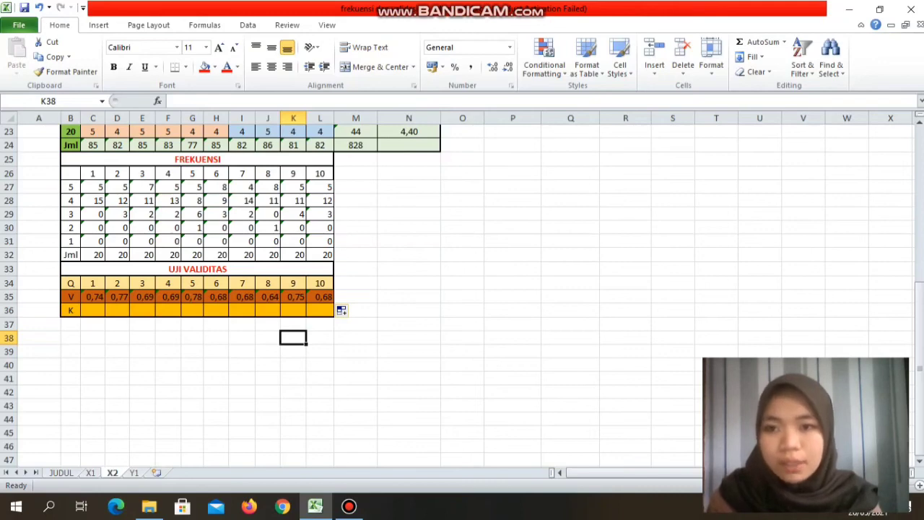
click(93, 310)
text(valid)
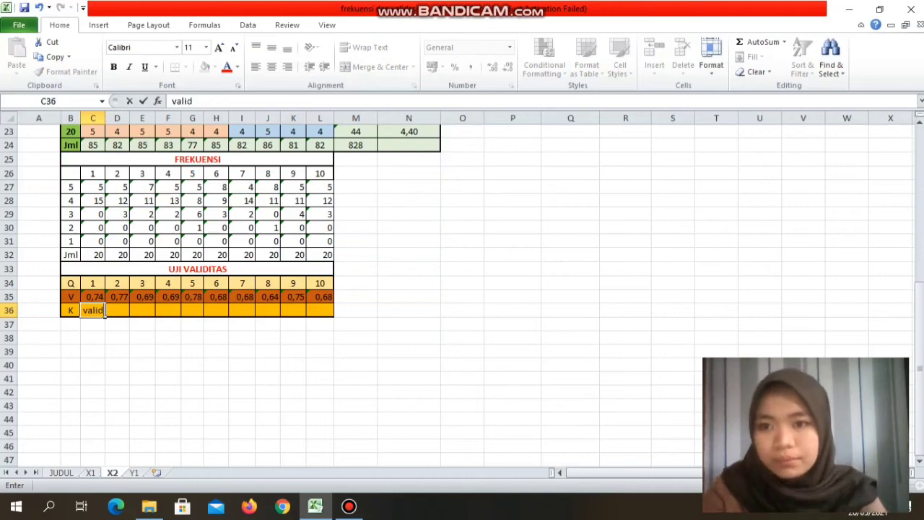
drag(105, 315, 334, 316)
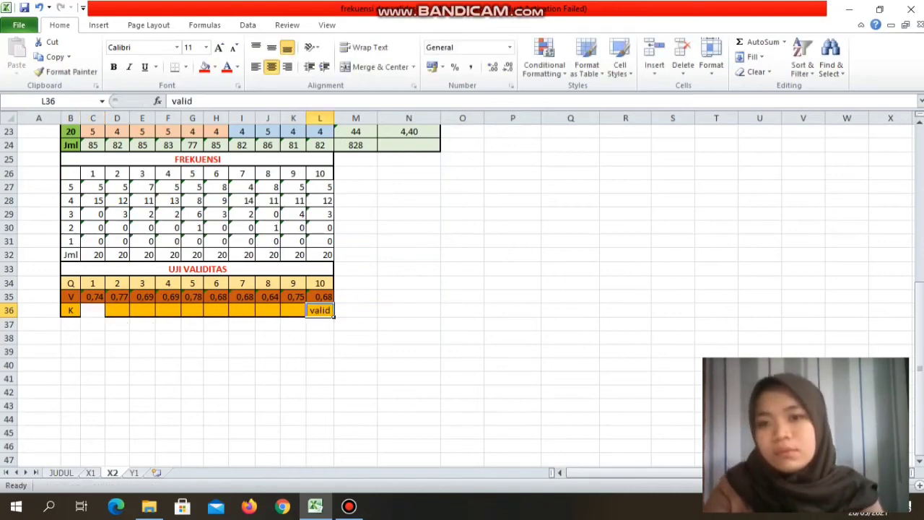
key(ctrl+z)
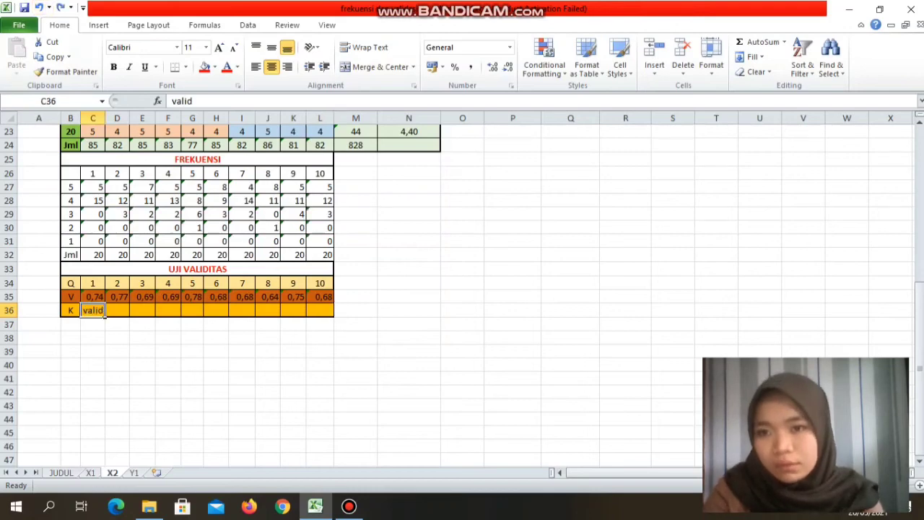
drag(105, 313, 334, 315)
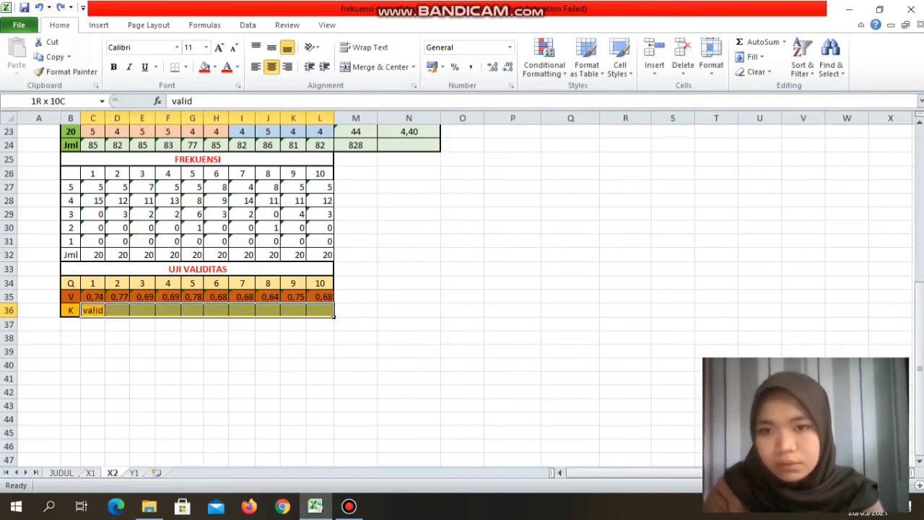
drag(265, 338, 249, 338)
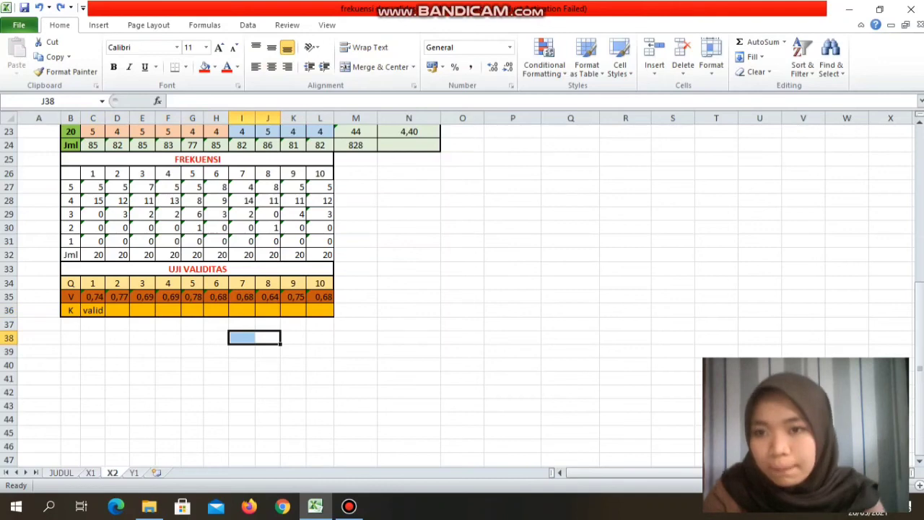
- Copy the valid label from C36 across the K row to L36
click(101, 311)
drag(105, 314, 333, 315)
click(192, 364)
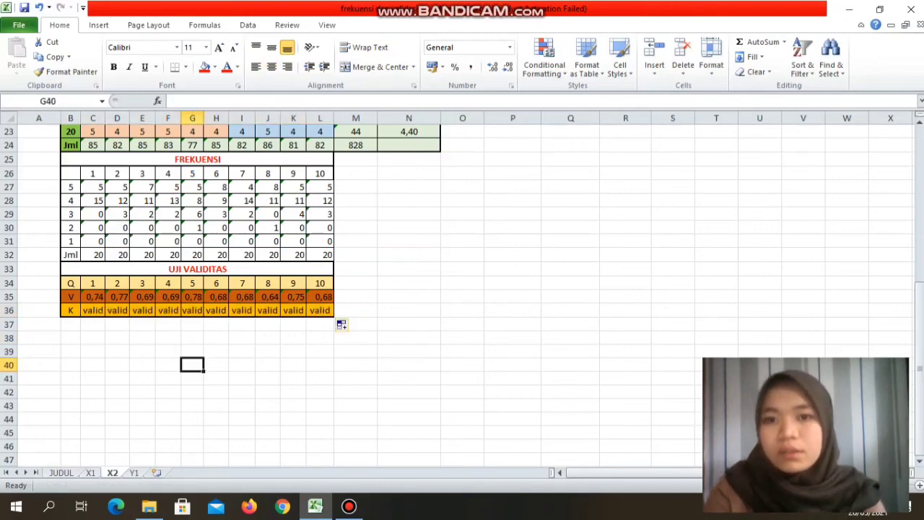
- Copy the X2 validity values and their valid labels in C35:L36
drag(92, 297, 323, 312)
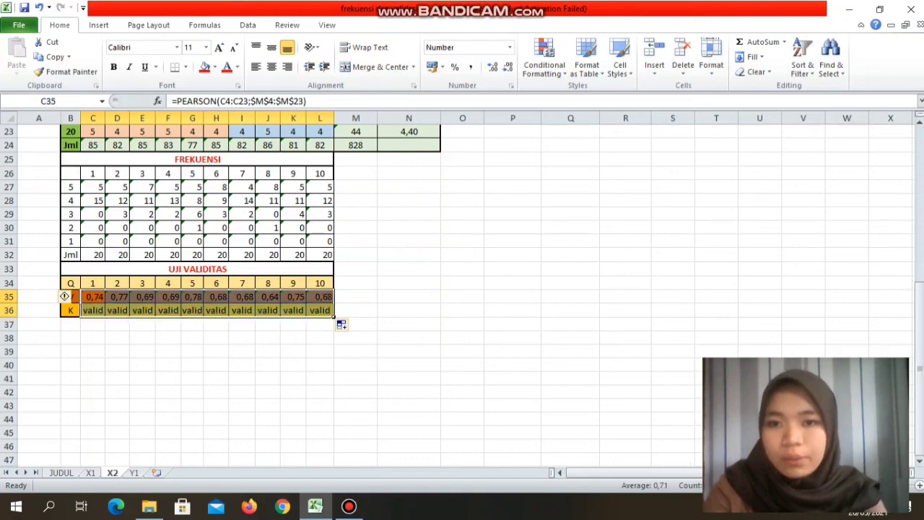
right_click(322, 312)
click(351, 90)
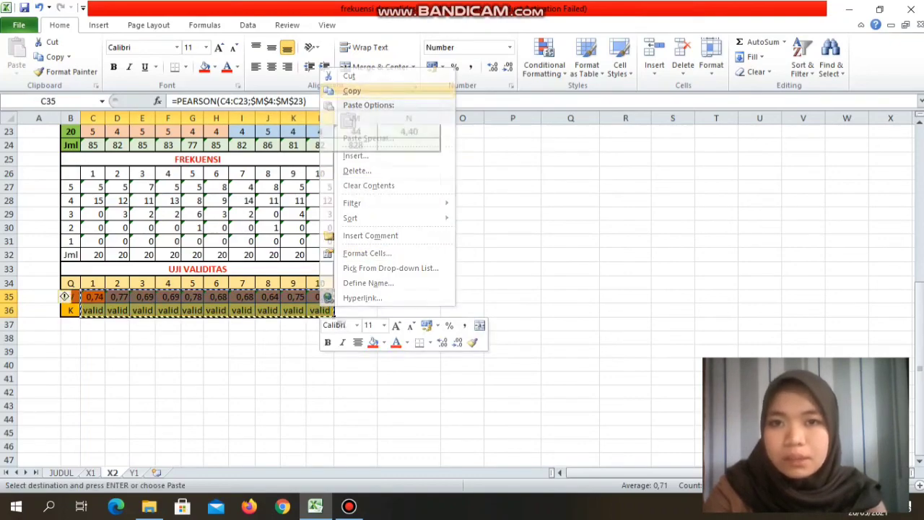
- Paste the copied X2 results as transposed values into the TABEL VALIDITAS, starting at Q4
drag(919, 309, 919, 152)
click(566, 172)
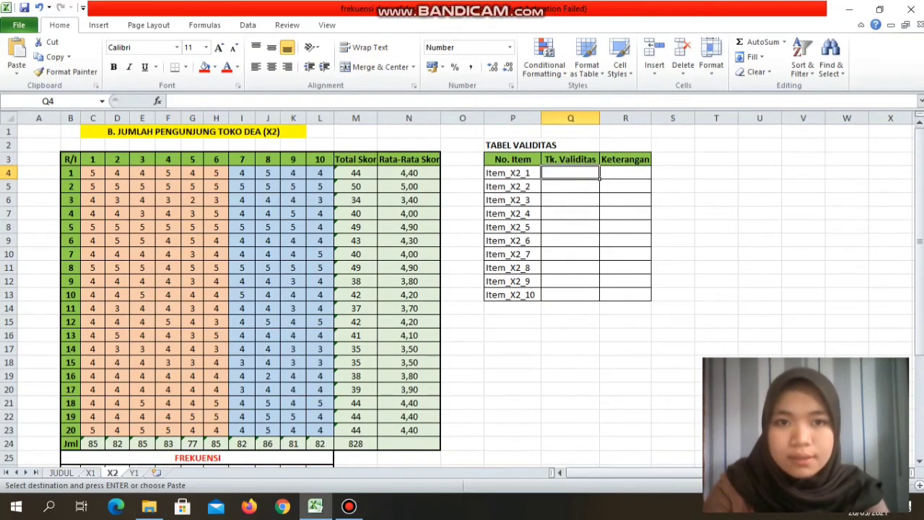
right_click(562, 172)
click(611, 241)
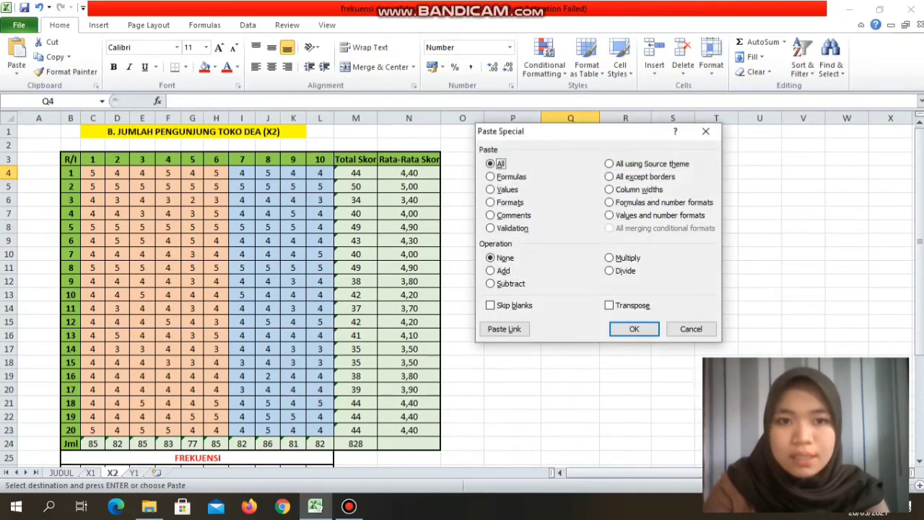
key(v)
click(610, 306)
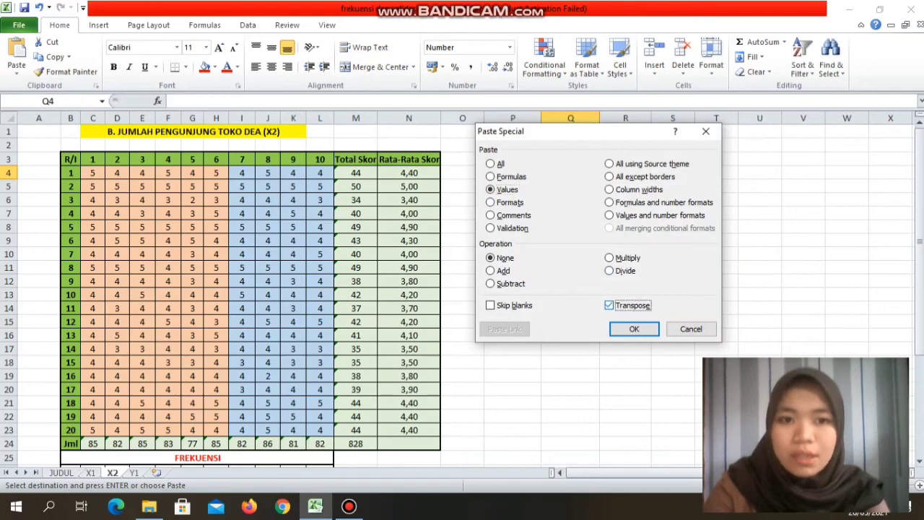
click(634, 329)
click(626, 335)
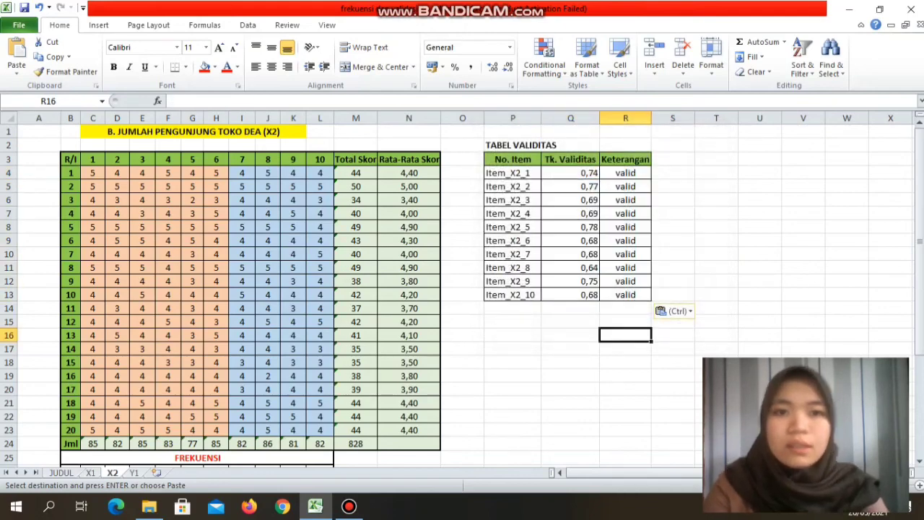
- Switch to the Y1 sheet to work on its UJI VALIDITAS table
scroll(462, 289, down, 4)
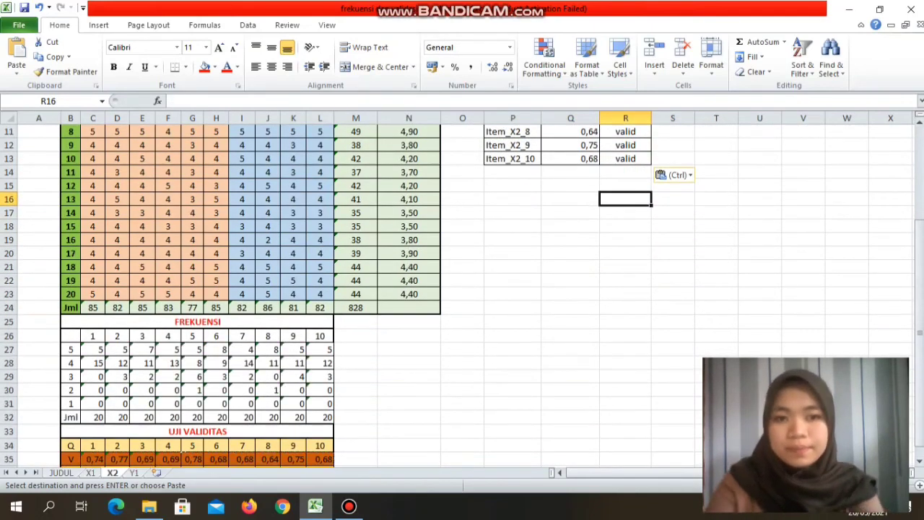
click(134, 472)
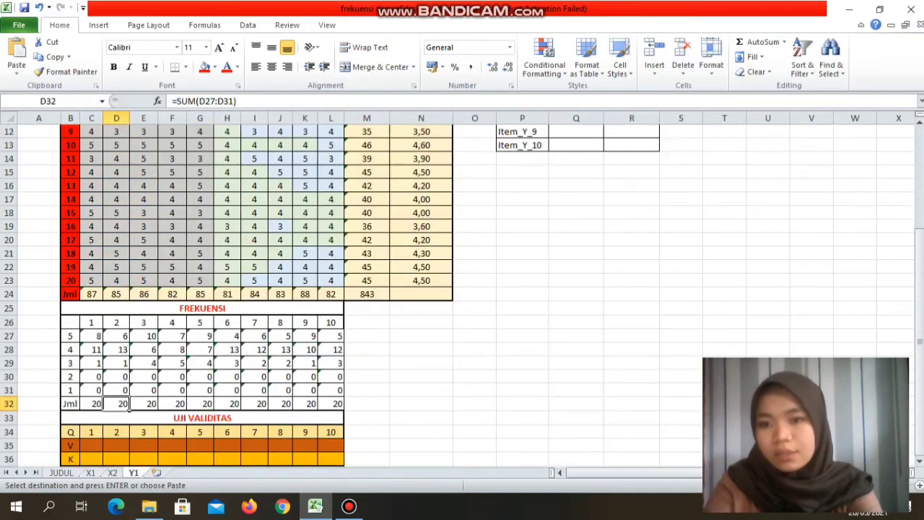
click(919, 285)
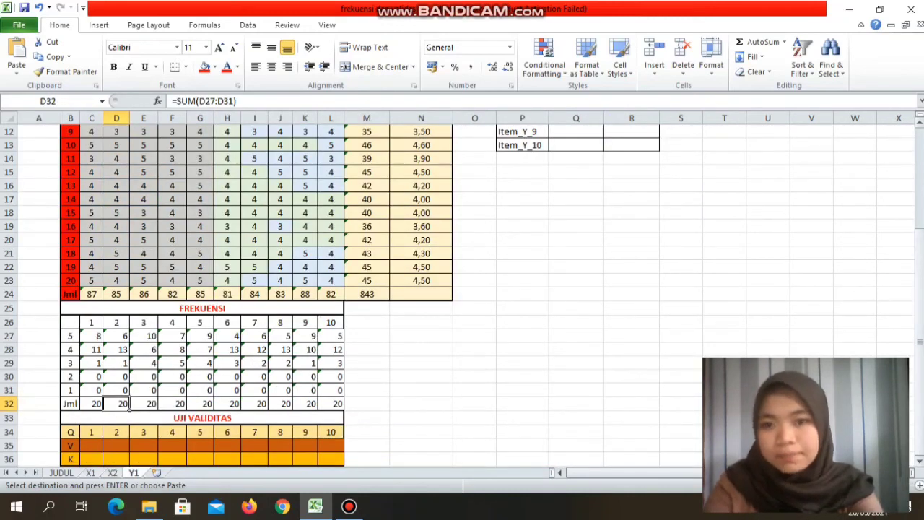
- Enter =PEARSON(C4:C23;$M$4:$M$23) in C35 to correlate the first Y1 item with the total score
click(92, 445)
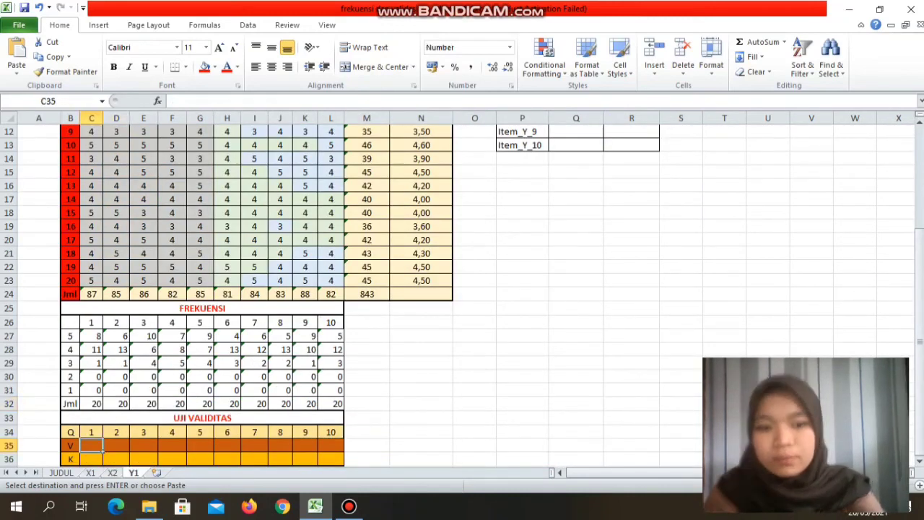
text(=pe)
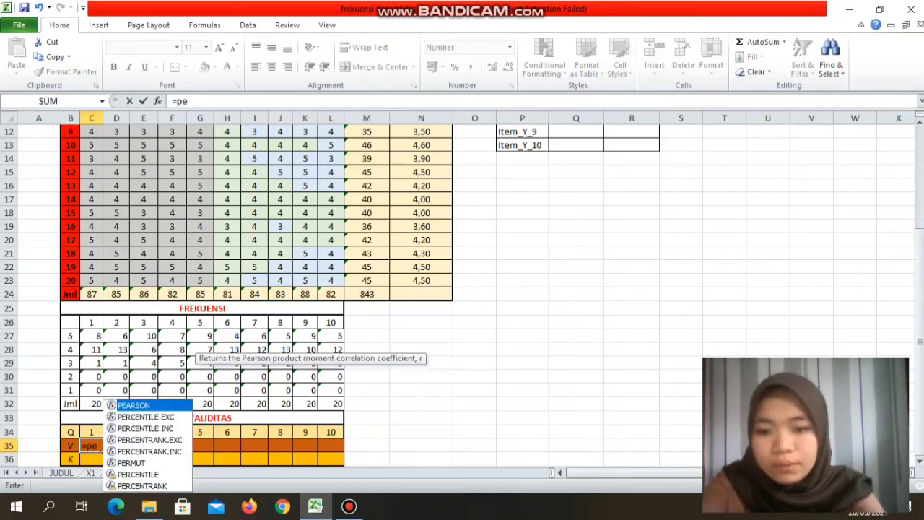
text(arson()
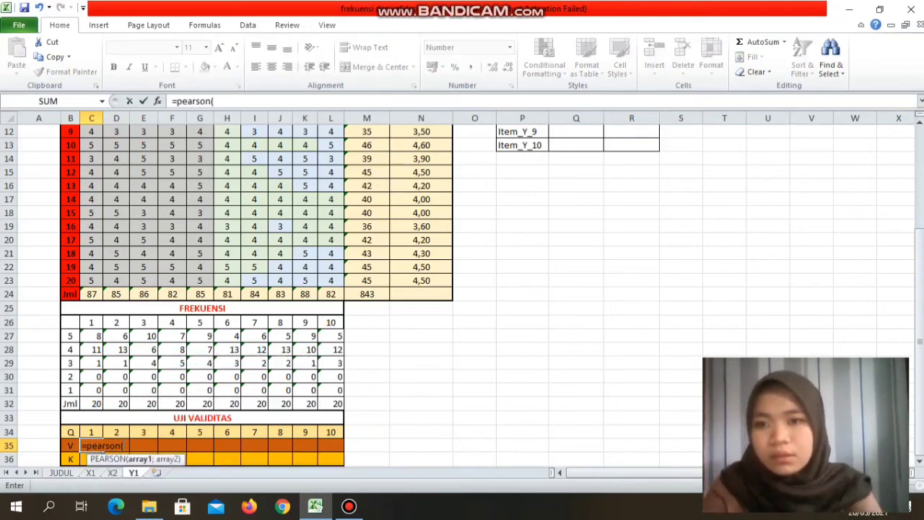
drag(91, 280, 93, 158)
text(;)
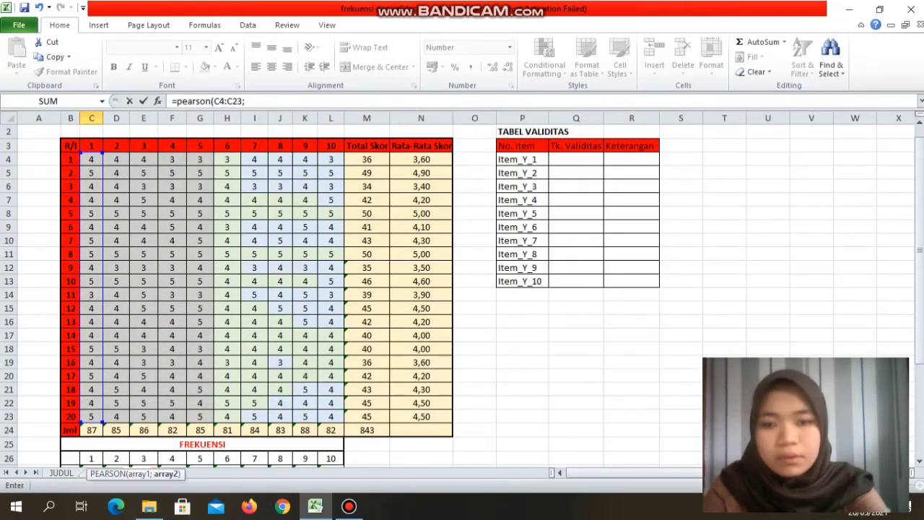
drag(387, 159, 394, 431)
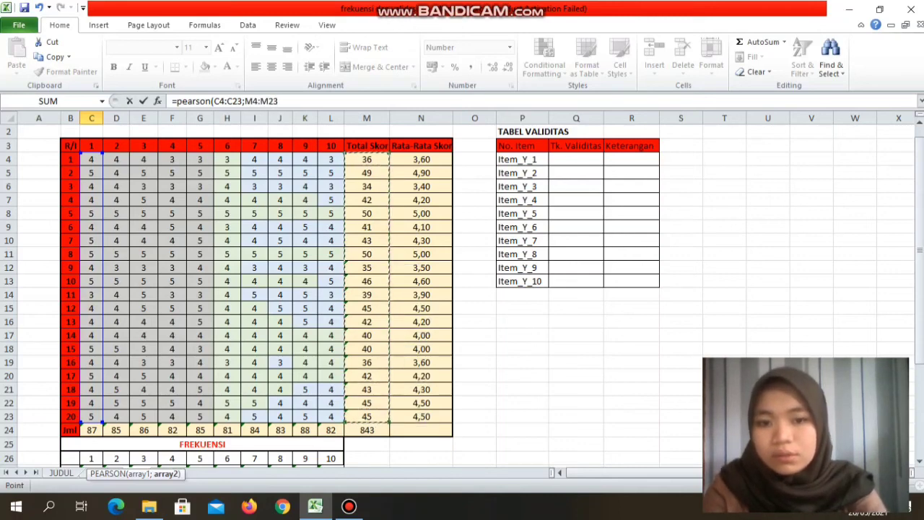
key(F4)
text())
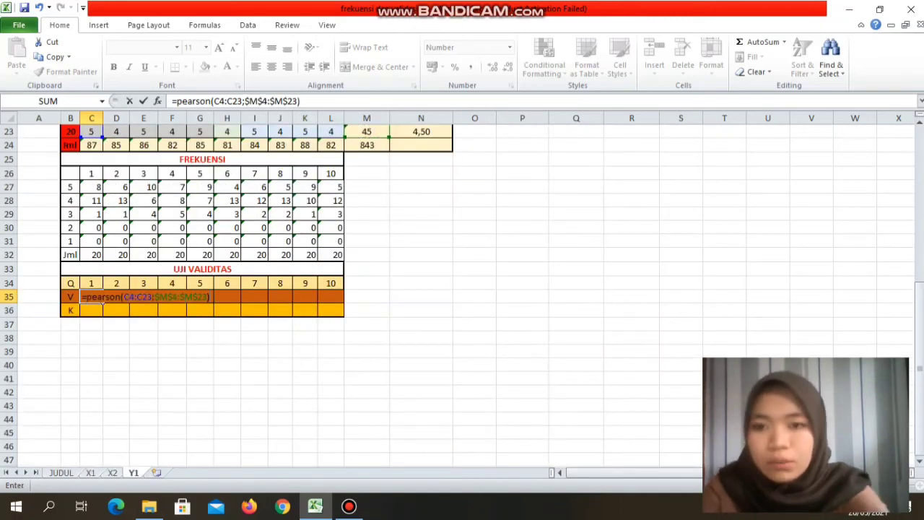
key(Return)
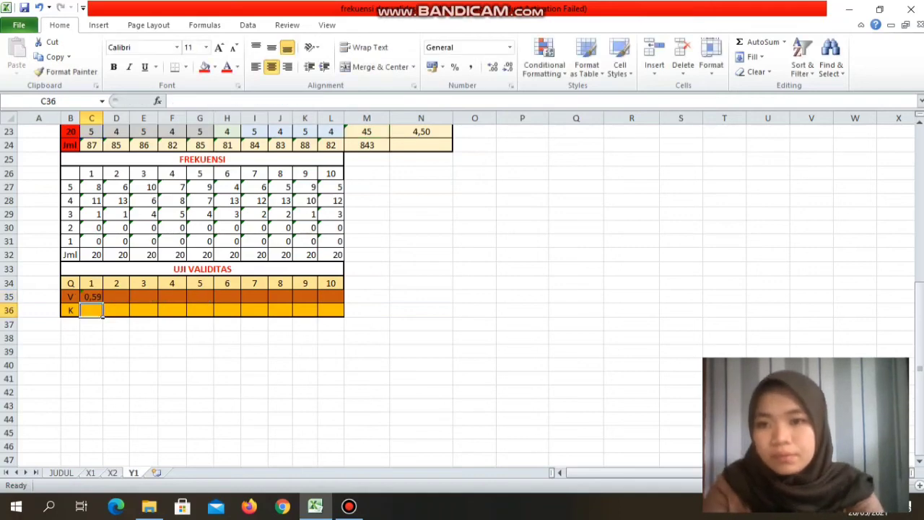
- Fill the PEARSON formula from C35 across the V row to L35
click(92, 297)
drag(103, 303, 340, 301)
click(305, 337)
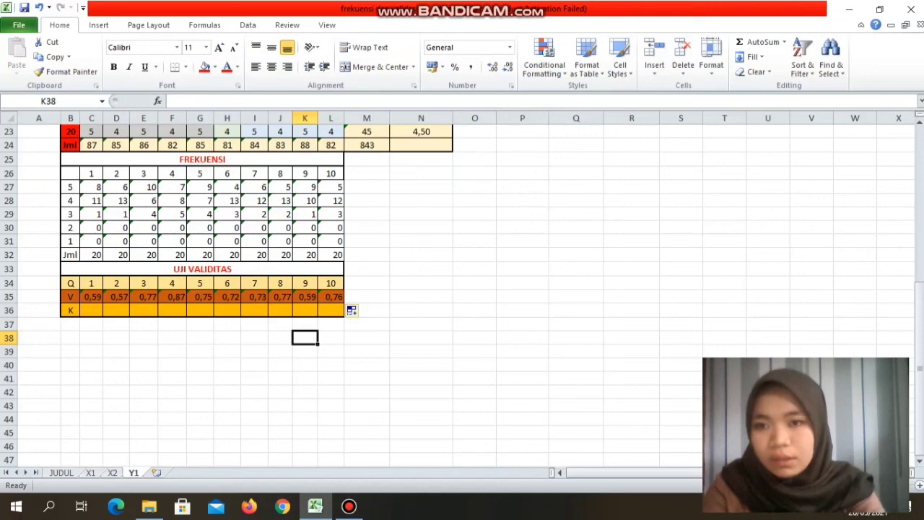
- Enter "valid" in C36 and fill it across the K row to L36
click(92, 310)
text(valid)
drag(103, 315, 343, 315)
- Copy the Y1 validity values and their valid labels in C35:L36
drag(91, 297, 330, 310)
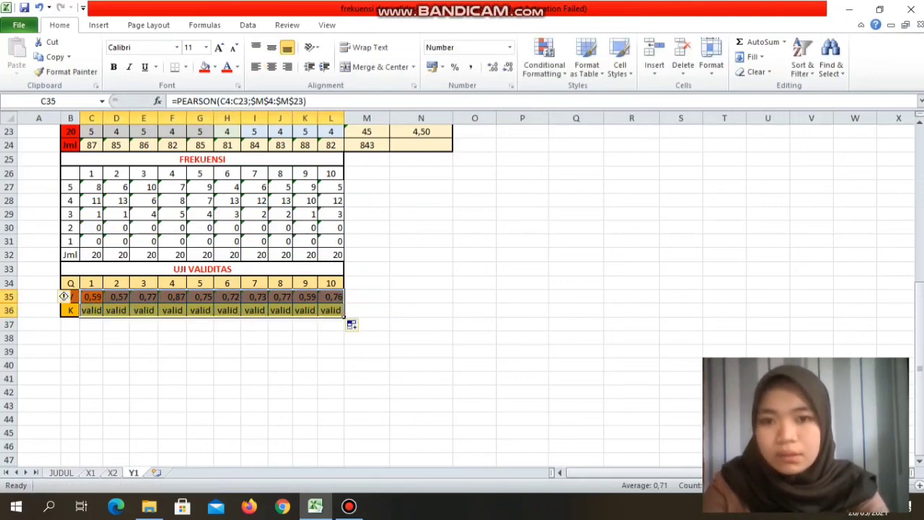
right_click(332, 310)
click(365, 91)
- Paste the copied Y1 results as transposed values into the TABEL VALIDITAS, starting at Q4
scroll(351, 325, up, 7)
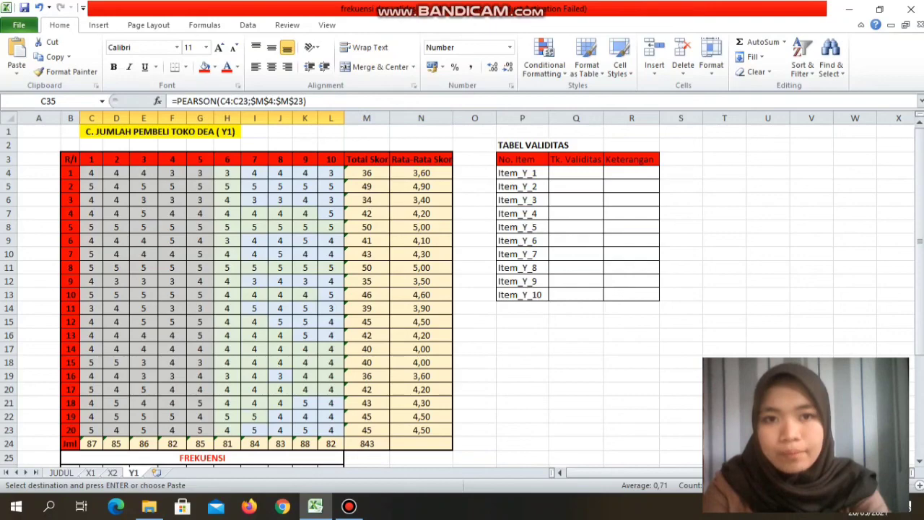
click(570, 173)
right_click(570, 173)
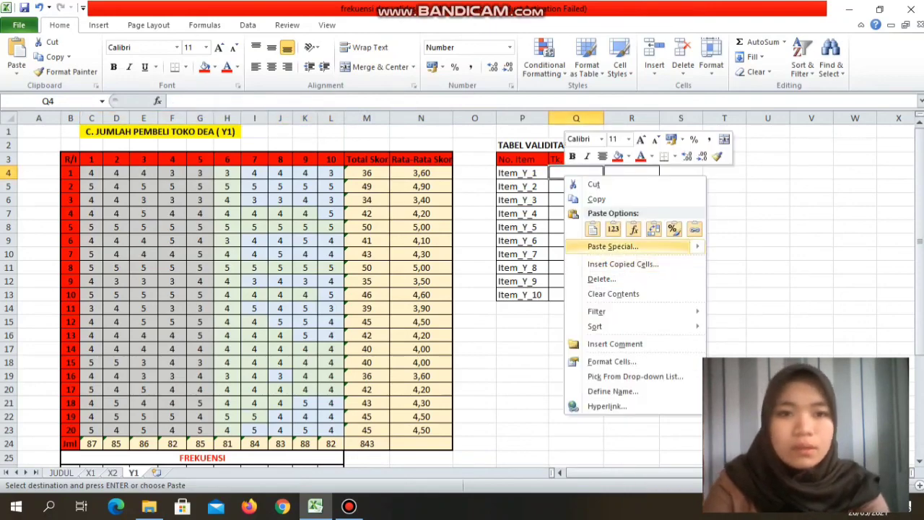
click(613, 246)
key(v)
key(e)
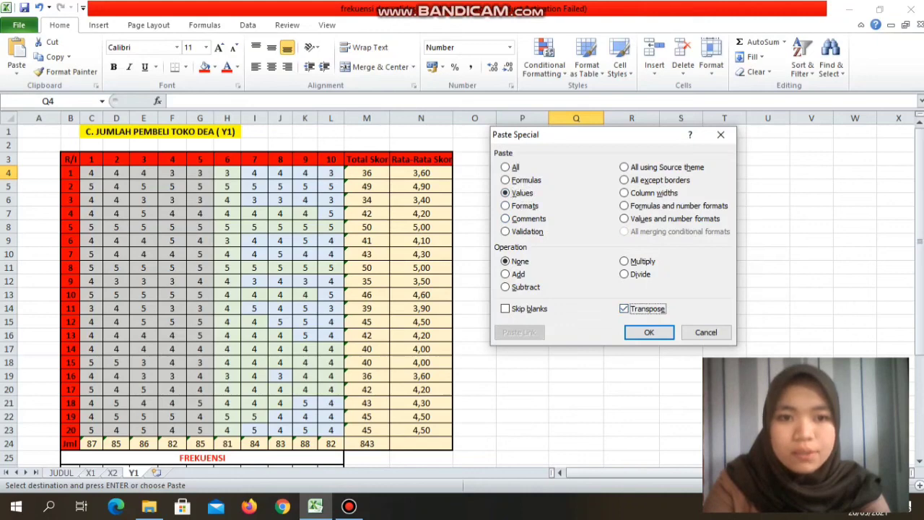
key(Return)
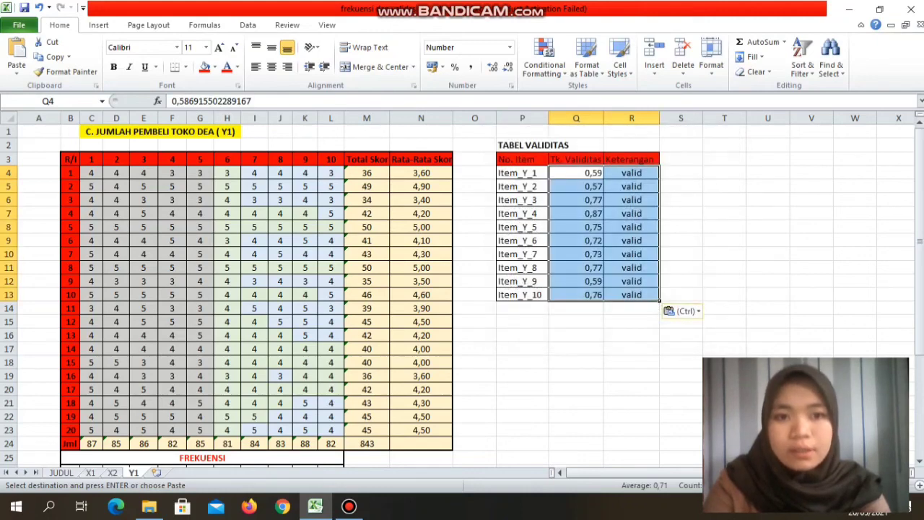
click(632, 308)
drag(920, 249, 919, 256)
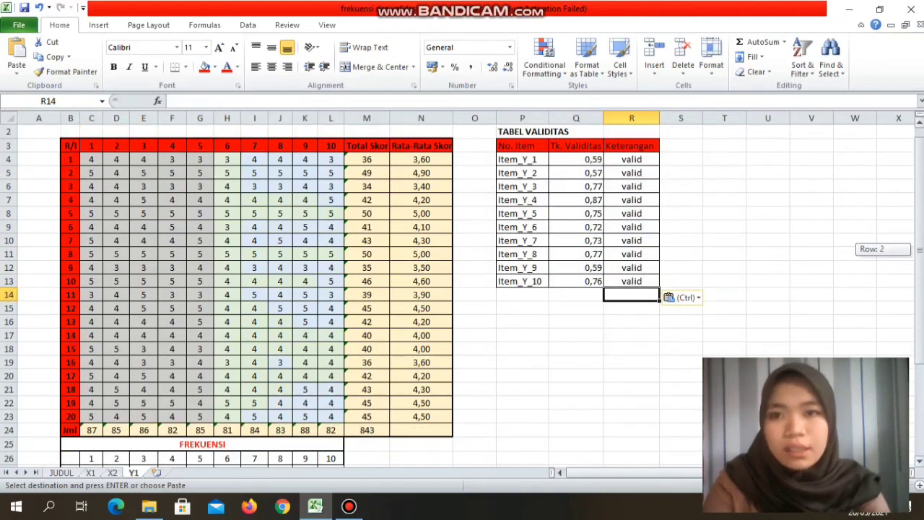